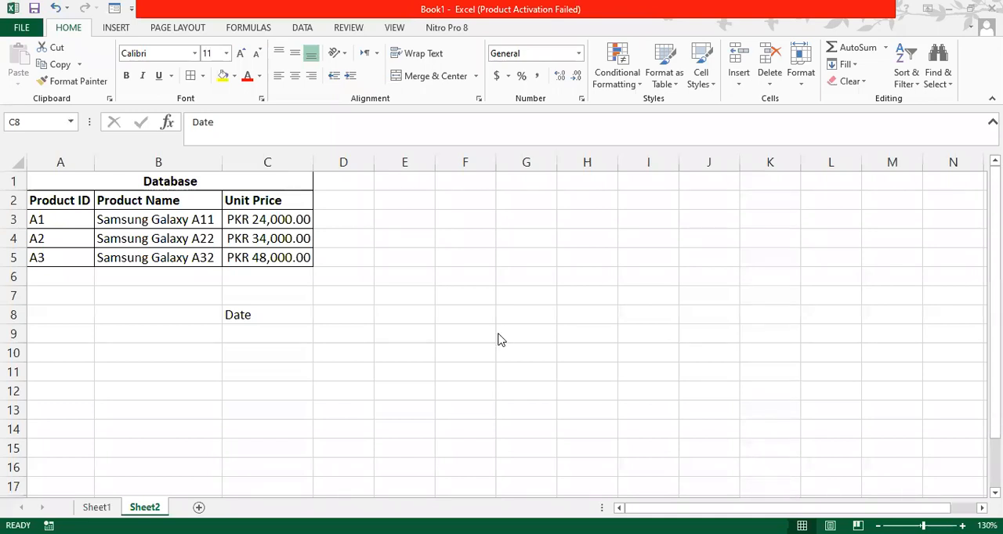
- Enter the header Product ID in cell D8, next to the Date header
{"action": "left_click", "coordinate": [259, 313]}
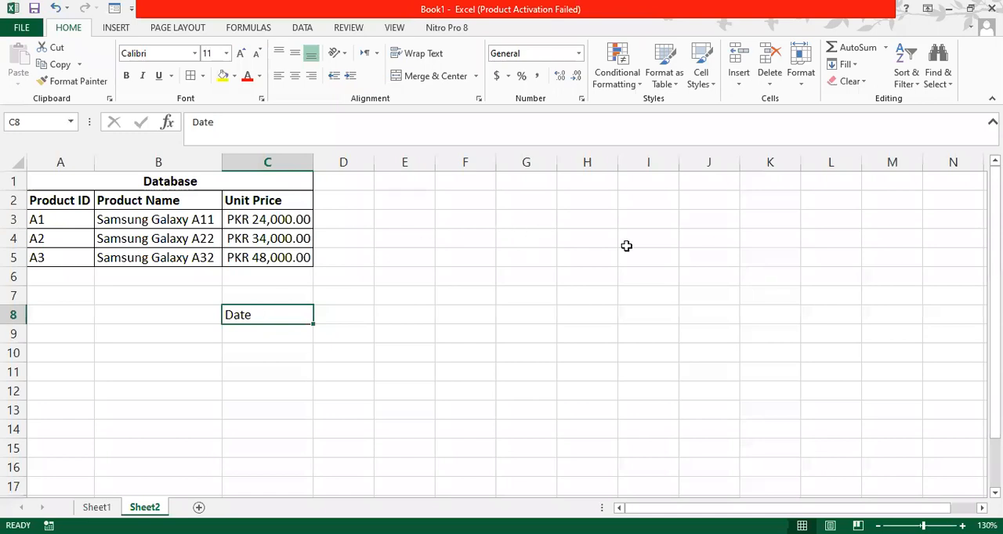
{"action": "left_click", "coordinate": [277, 313]}
{"action": "key", "text": "Right"}
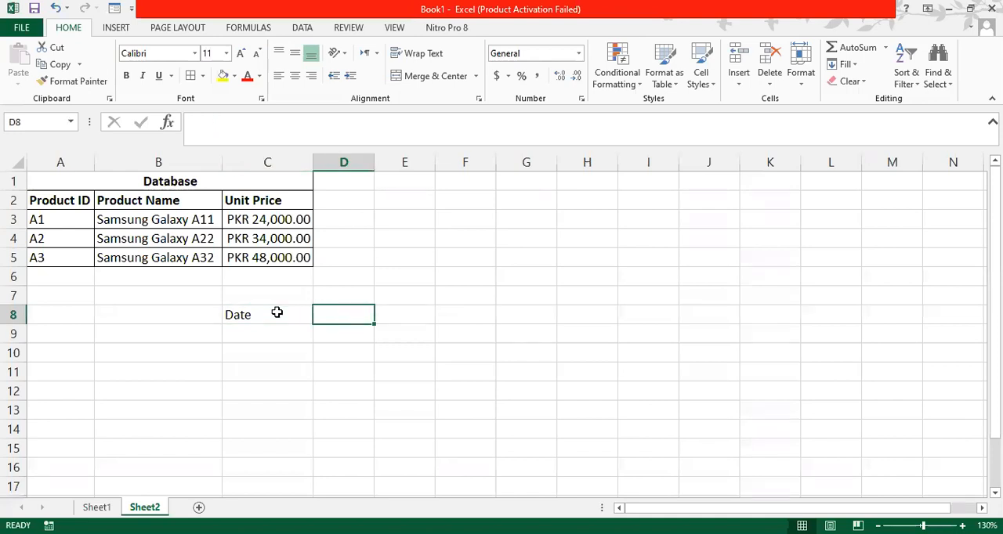
{"action": "type", "text": "Produc"}
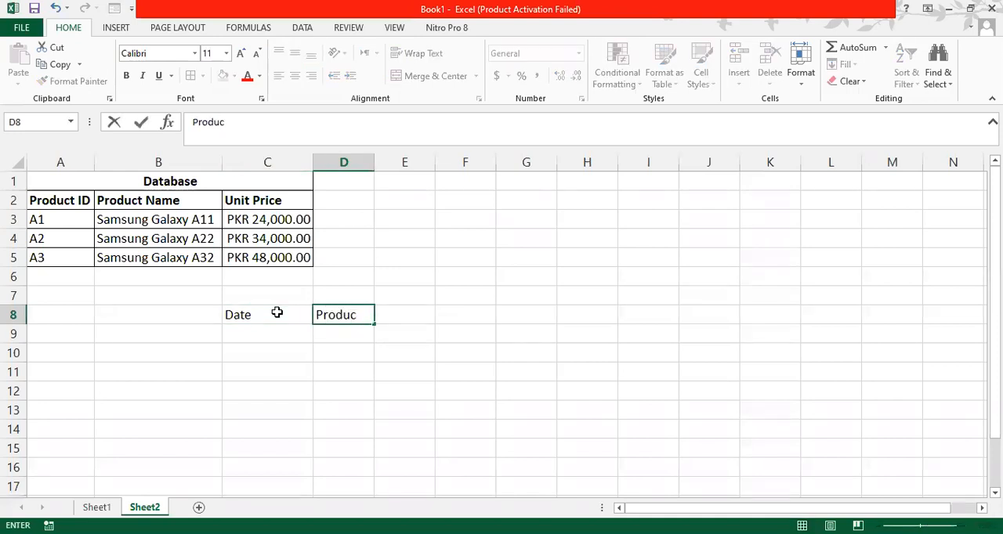
{"action": "type", "text": "t ID"}
{"action": "key", "text": "Return"}
- Enter the header Product Name in cell E8
{"action": "key", "text": "Up"}
{"action": "key", "text": "Right"}
{"action": "type", "text": "Product "}
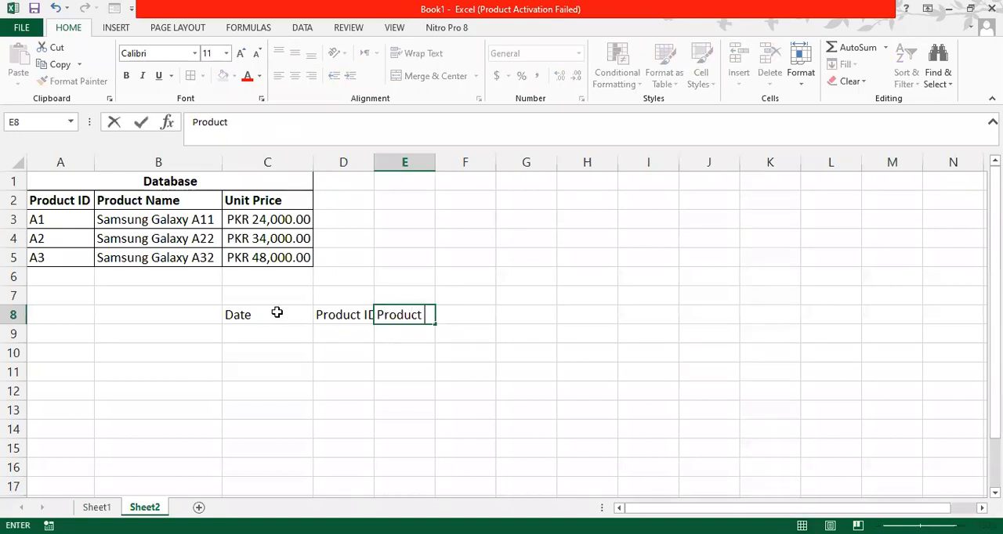
{"action": "type", "text": "Name"}
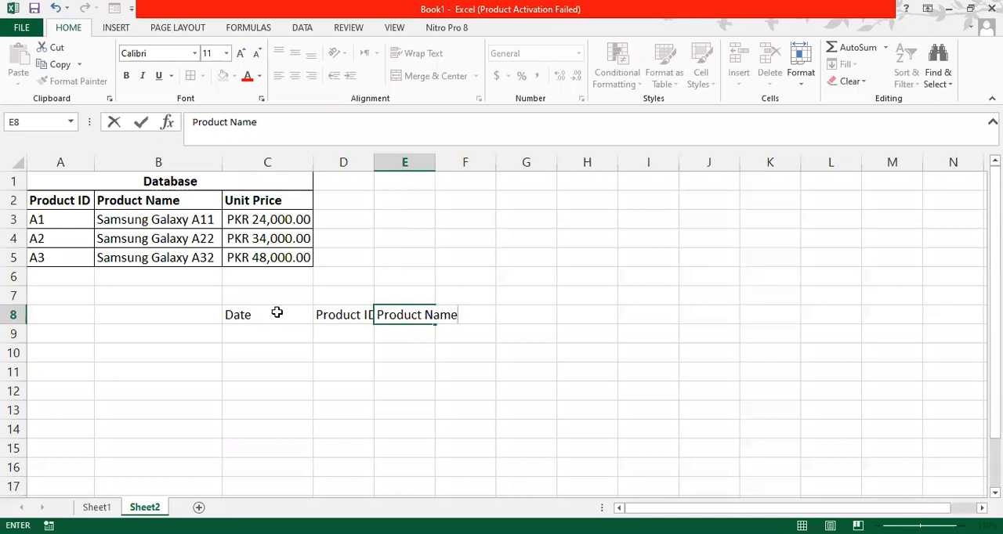
{"action": "key", "text": "Return"}
- Enter the header Unit Price in cell F8
{"action": "key", "text": "Up"}
{"action": "key", "text": "Right"}
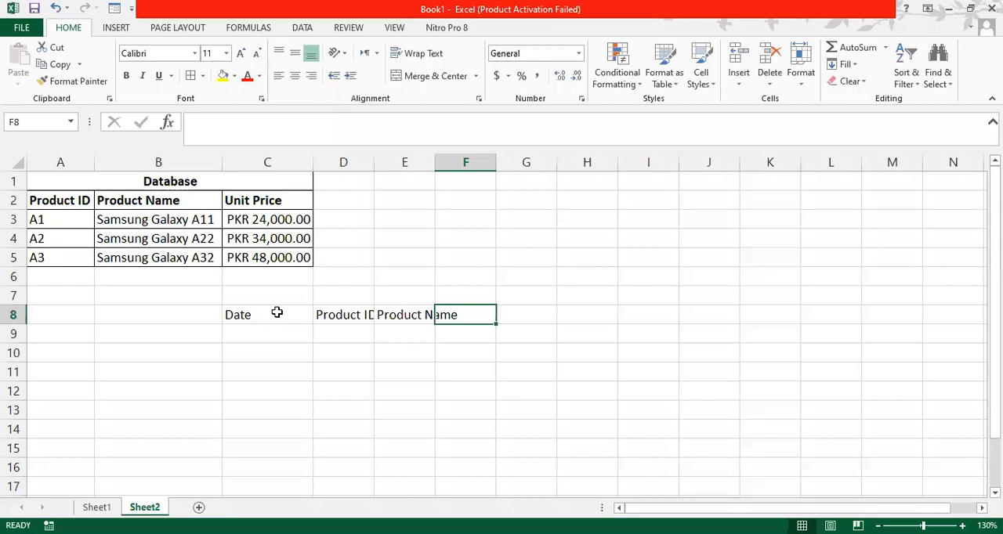
{"action": "type", "text": "Unit "}
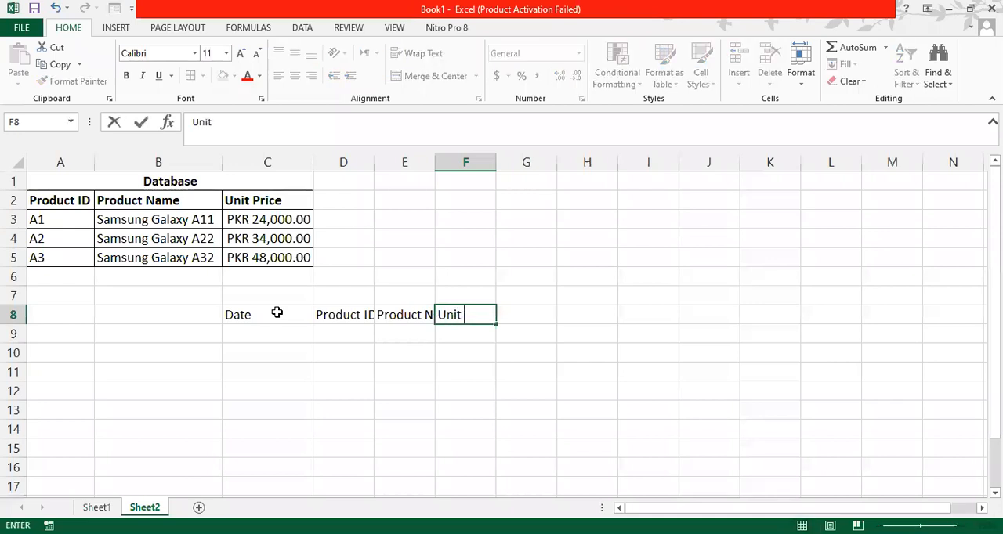
{"action": "type", "text": "Price"}
{"action": "key", "text": "Return"}
- Complete the header row with QTY in cell G8 and Total Price in cell H8
{"action": "key", "text": "Up"}
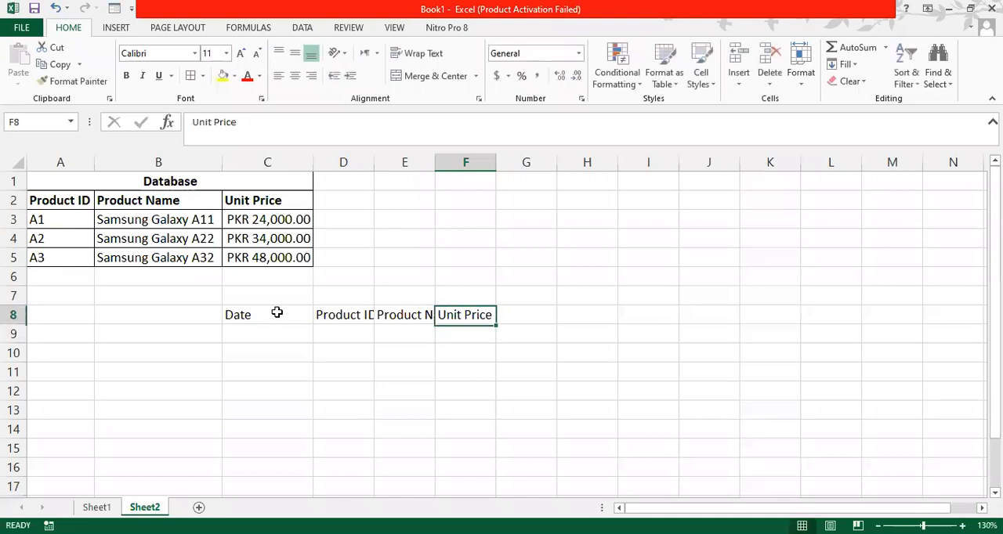
{"action": "key", "text": "Right"}
{"action": "type", "text": "QTY"}
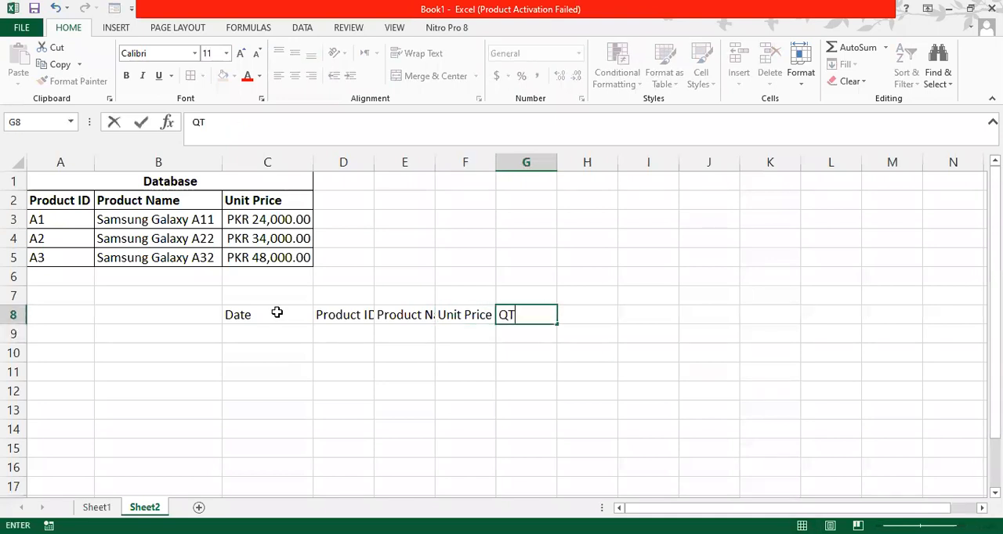
{"action": "key", "text": "Return"}
{"action": "key", "text": "Up"}
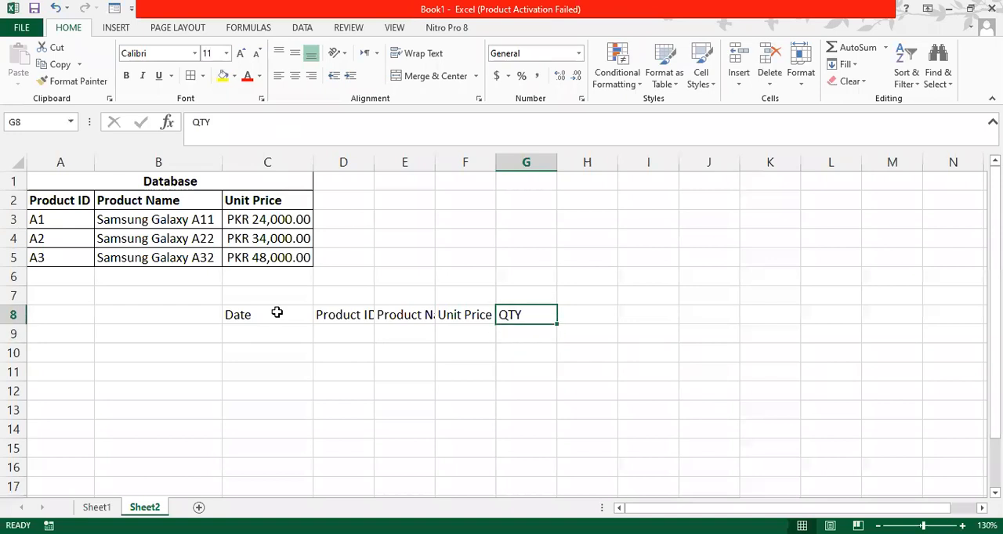
{"action": "key", "text": "Right"}
{"action": "type", "text": "To"}
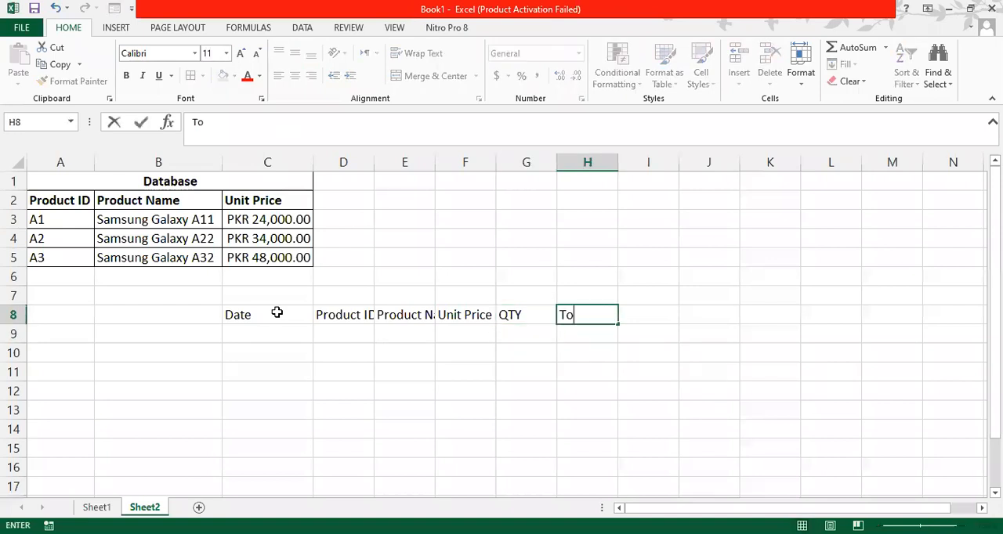
{"action": "type", "text": "tal Price"}
{"action": "key", "text": "Return"}
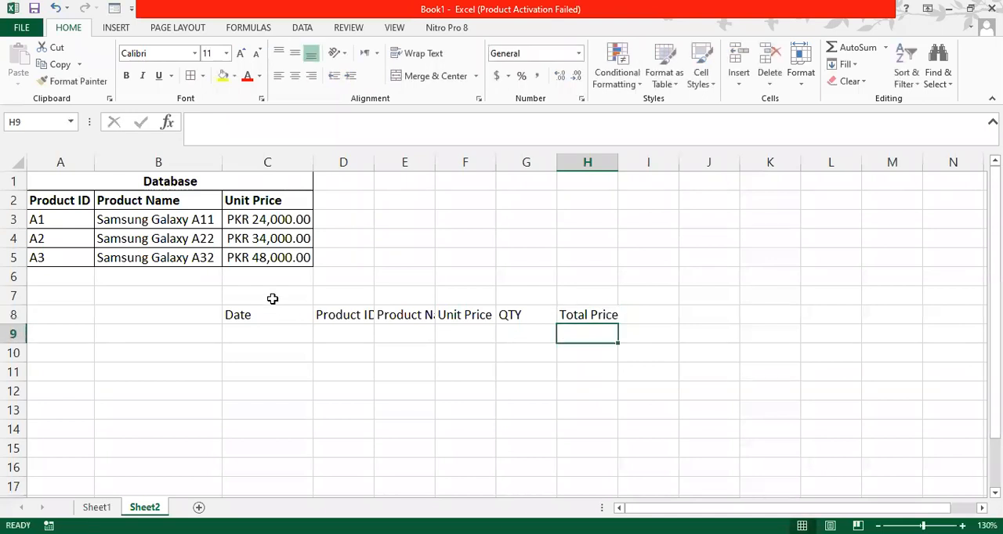
- Merge and center cells C7:H7 above the new header row
{"action": "left_click", "coordinate": [269, 289]}
{"action": "left_click_drag", "start_coordinate": [270, 289], "coordinate": [587, 296]}
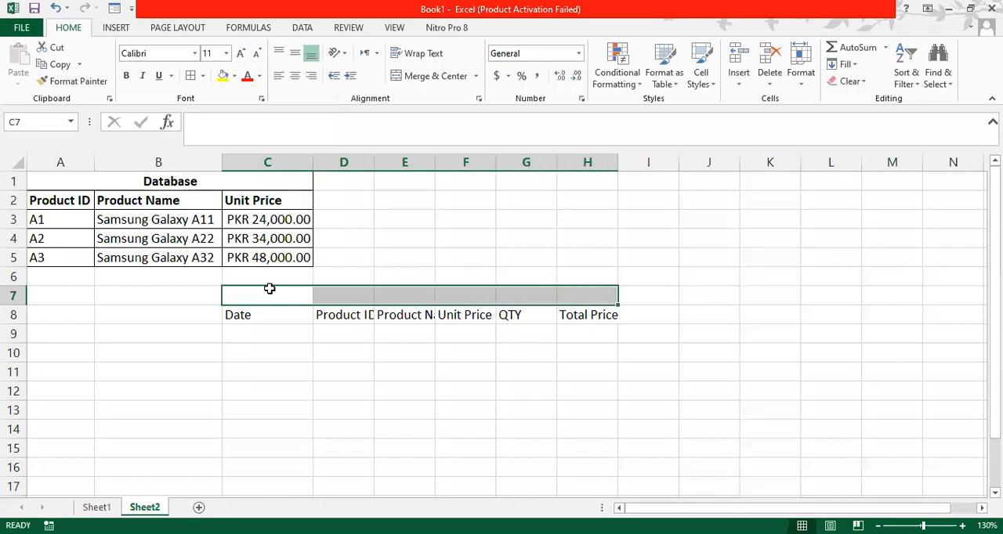
{"action": "left_click", "coordinate": [436, 76]}
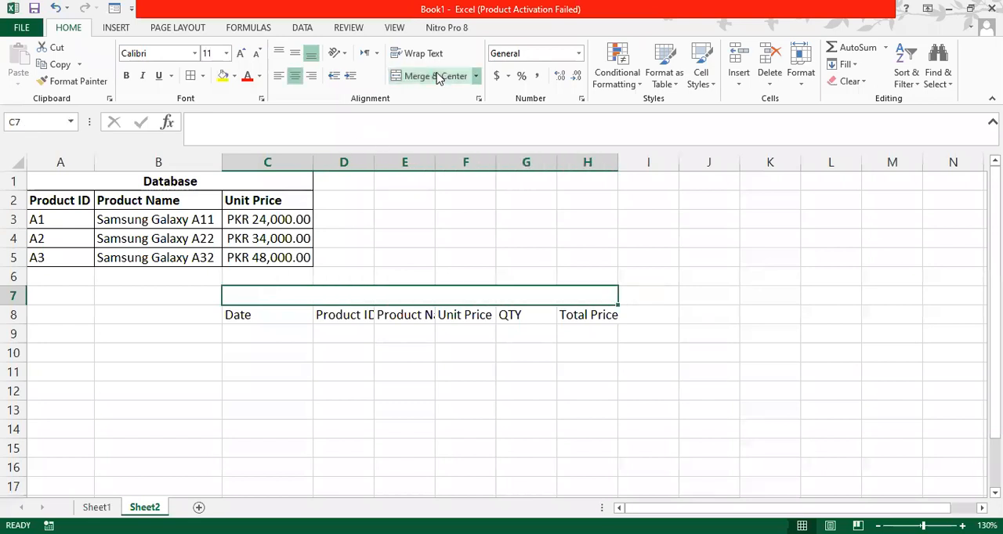
- Enter the table title "In STOCK Inventorry" in the merged cell C7
{"action": "type", "text": "In STOCK iNV"}
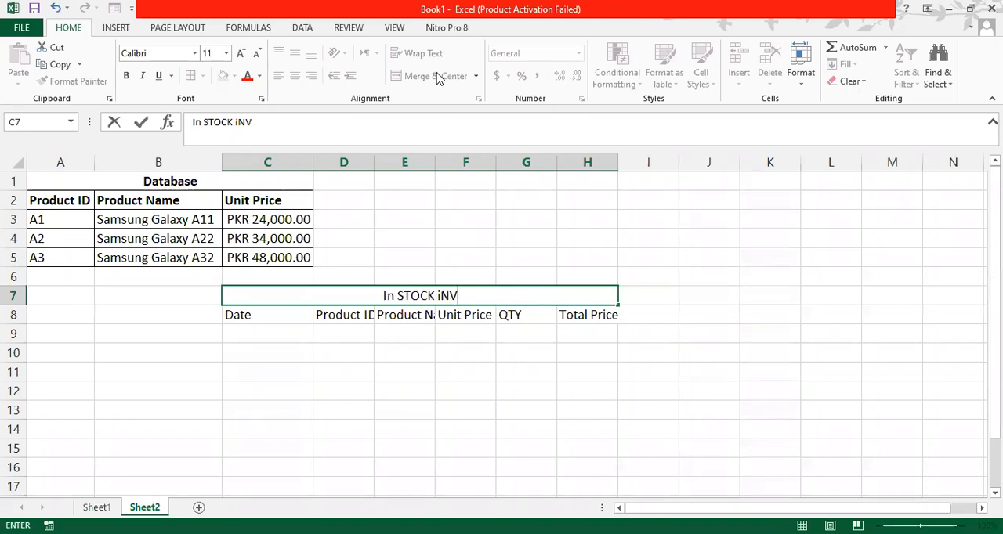
{"action": "key", "text": "BackSpace"}
{"action": "key", "text": "BackSpace"}
{"action": "key", "text": "BackSpace"}
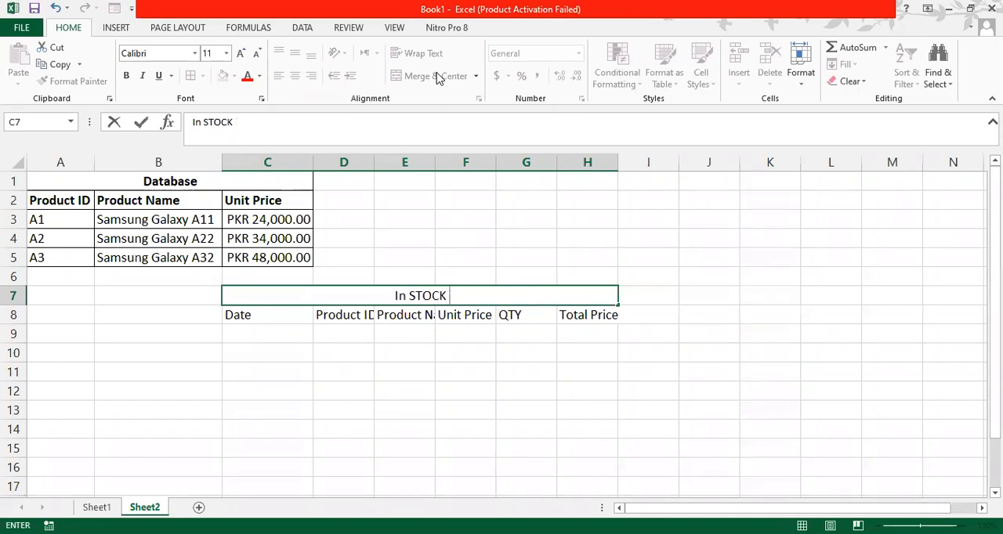
{"action": "type", "text": "Inventorry"}
{"action": "key", "text": "Return"}
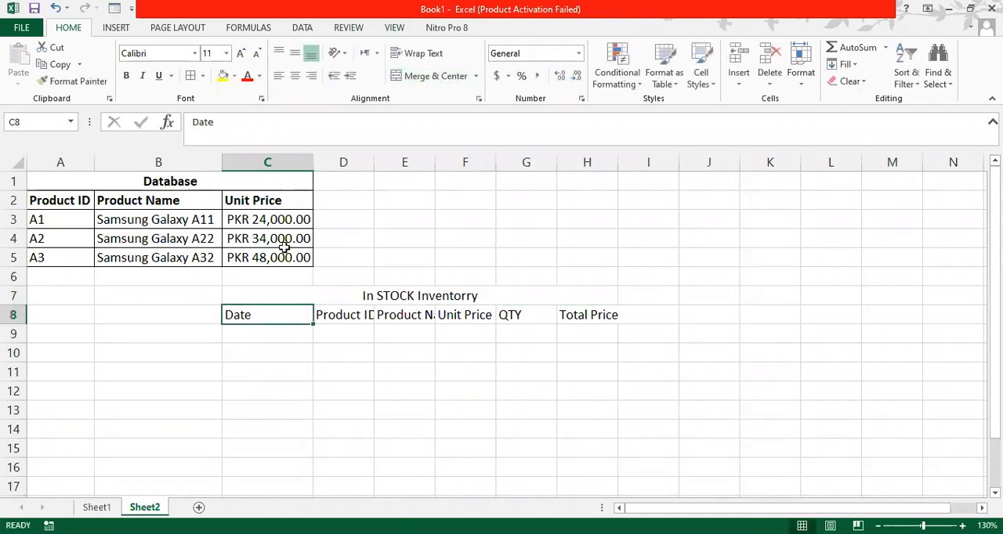
- Auto-fit the widths of columns C through H, and widen the Product Name column E to somewhat more than column B's width
{"action": "left_click", "coordinate": [268, 162]}
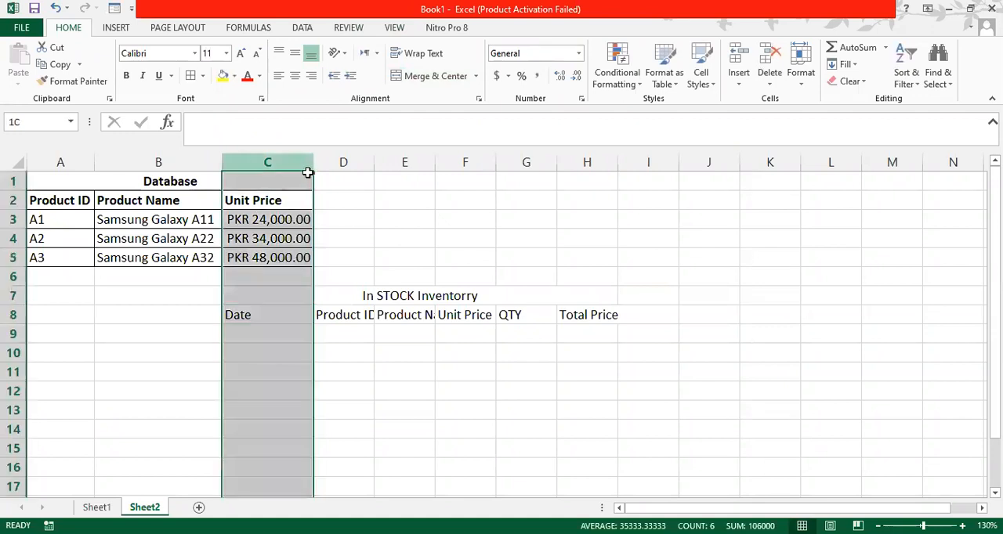
{"action": "left_click", "coordinate": [431, 156]}
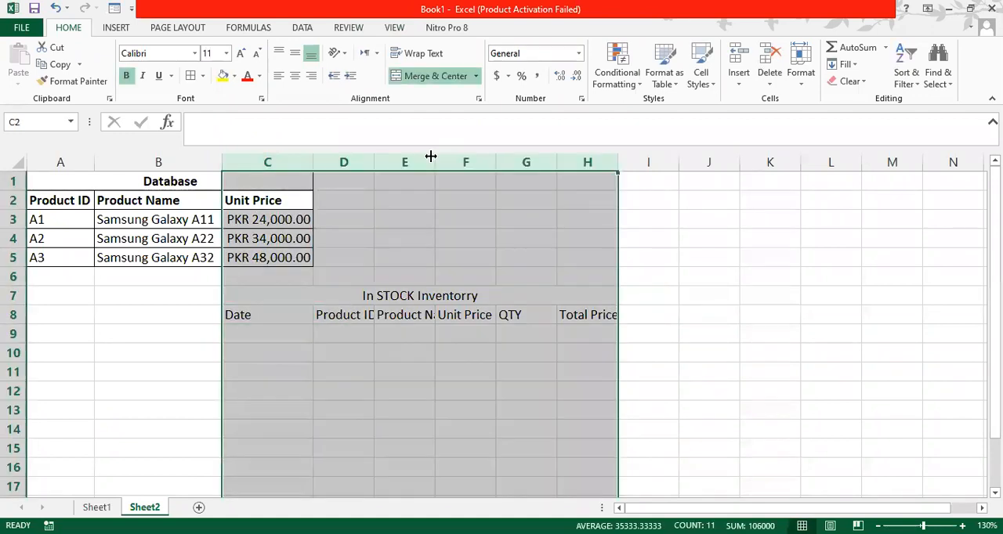
{"action": "double_click", "coordinate": [431, 157]}
{"action": "left_click", "coordinate": [421, 332]}
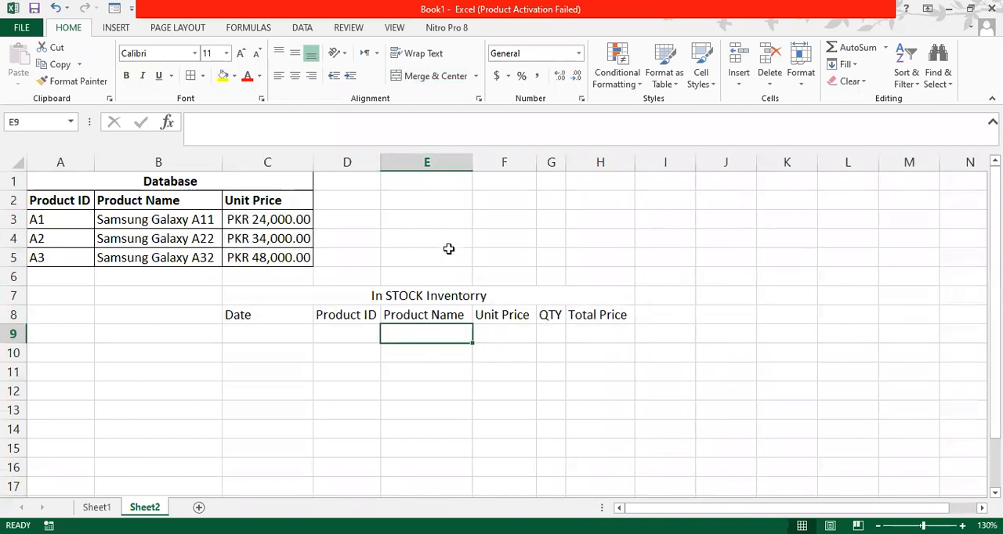
{"action": "left_click_drag", "start_coordinate": [472, 161], "coordinate": [536, 166]}
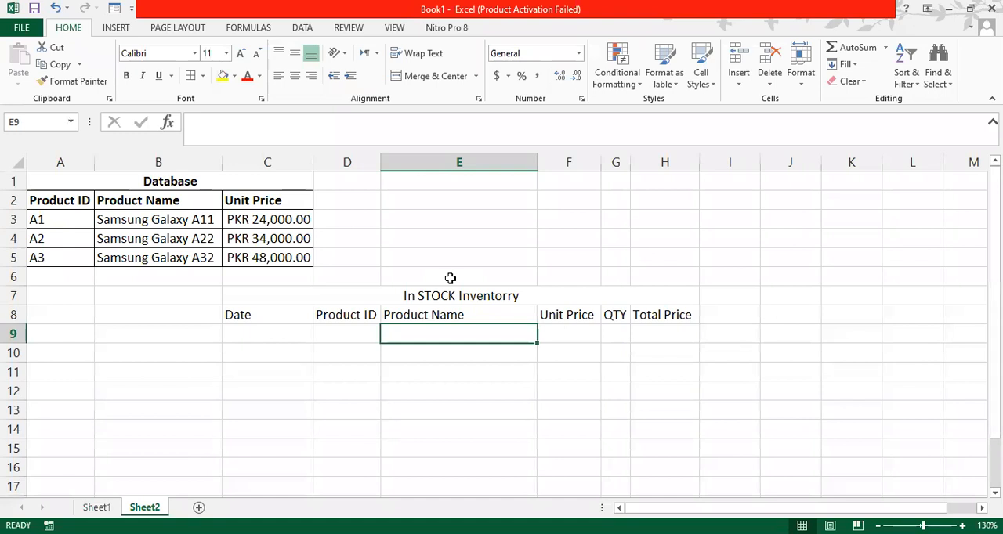
{"action": "left_click", "coordinate": [337, 340]}
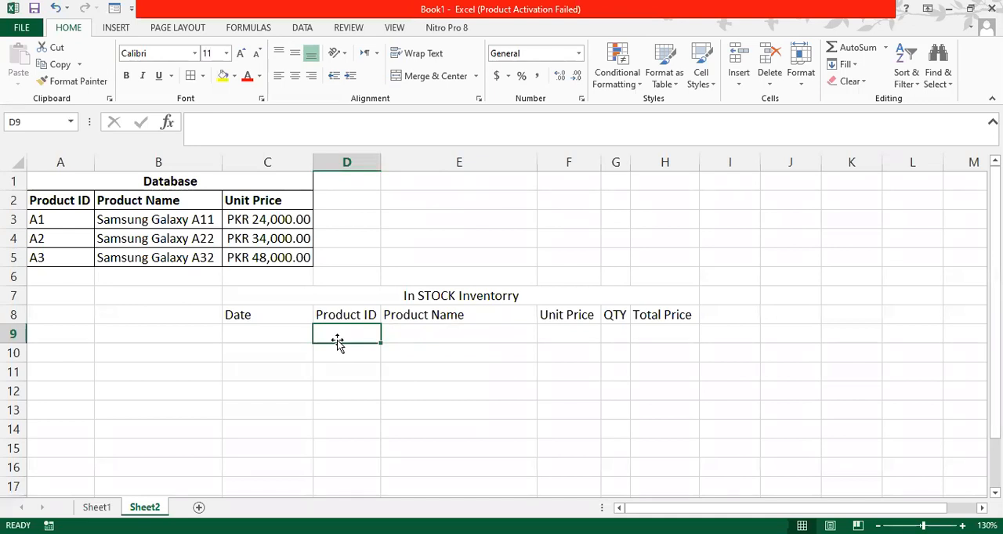
{"action": "left_click", "coordinate": [276, 345]}
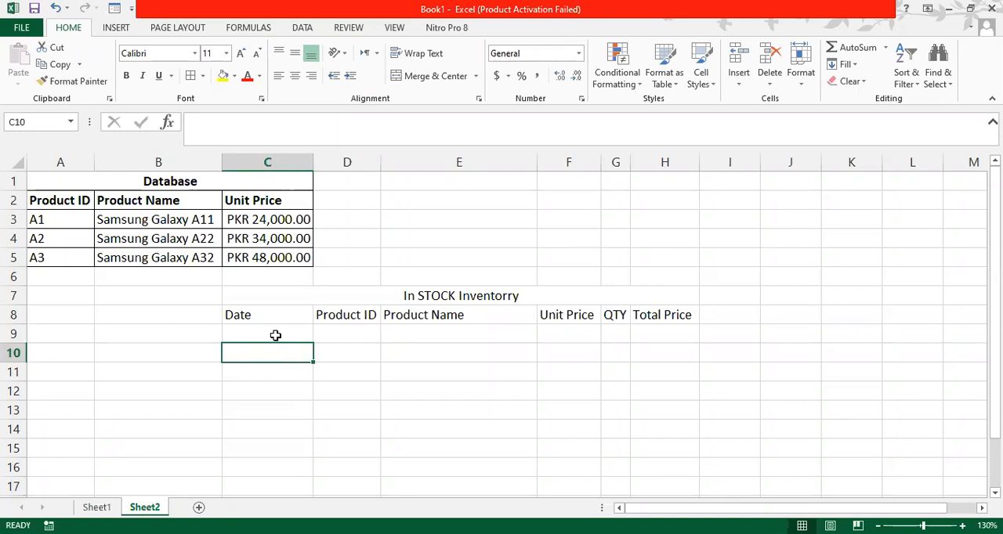
{"action": "left_click", "coordinate": [275, 335]}
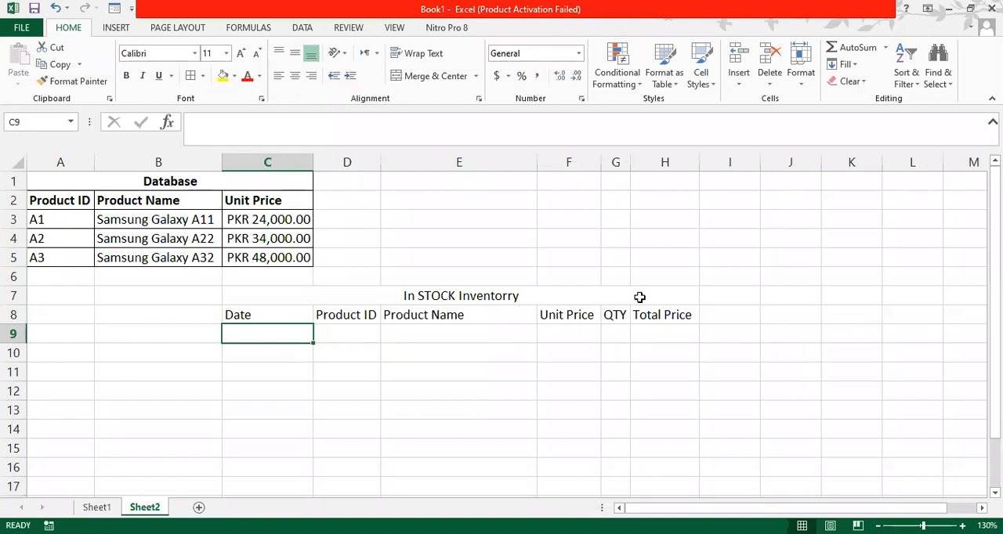
{"action": "left_click", "coordinate": [349, 332]}
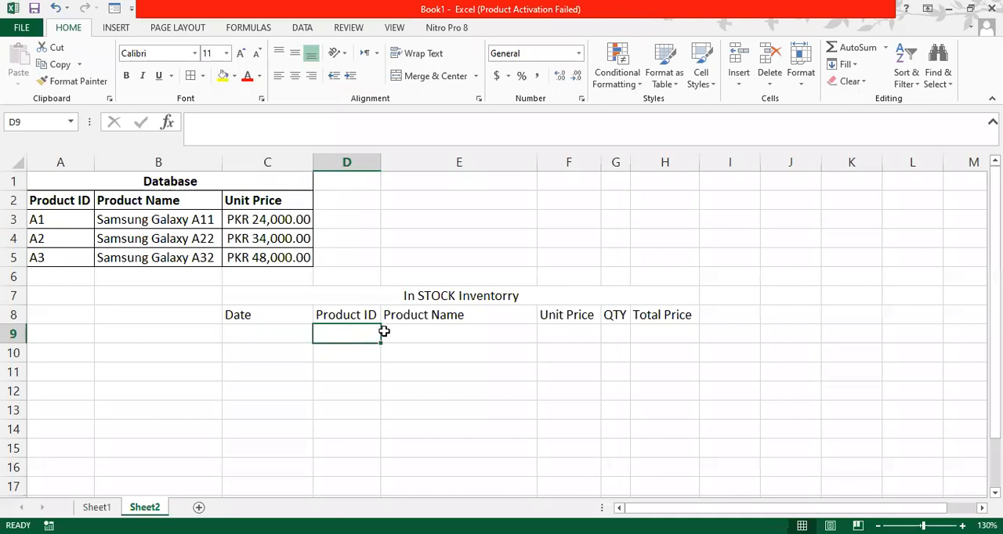
{"action": "left_click", "coordinate": [423, 333]}
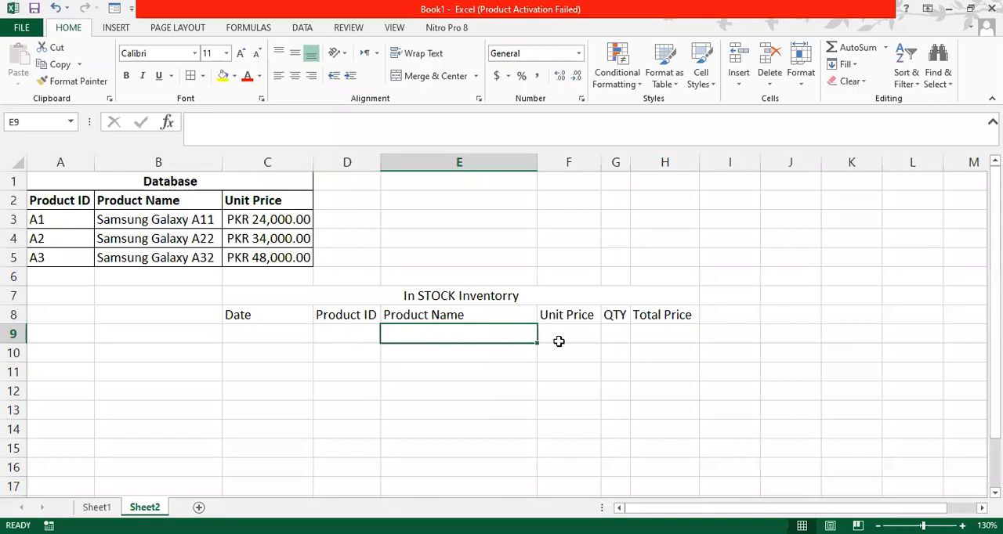
{"action": "left_click", "coordinate": [582, 337]}
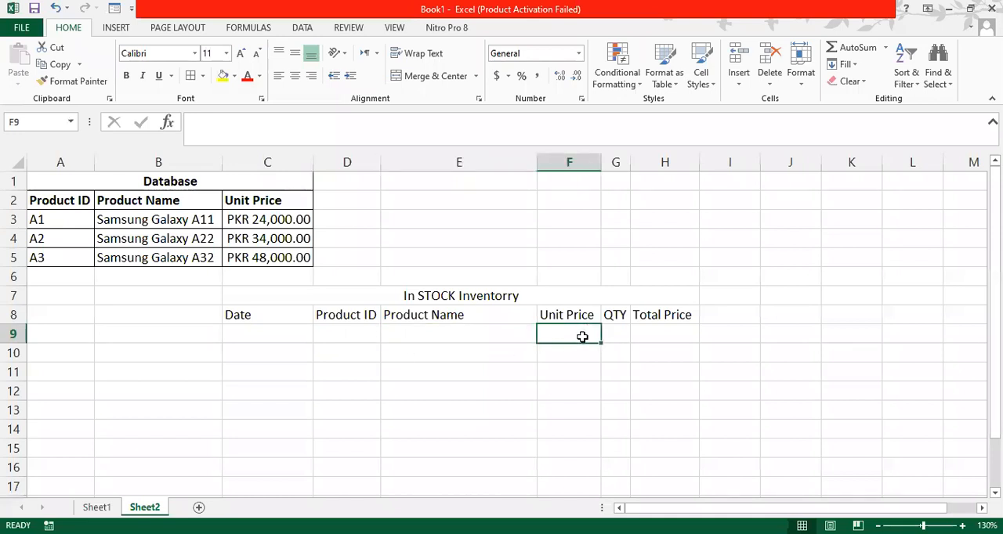
{"action": "left_click", "coordinate": [623, 337]}
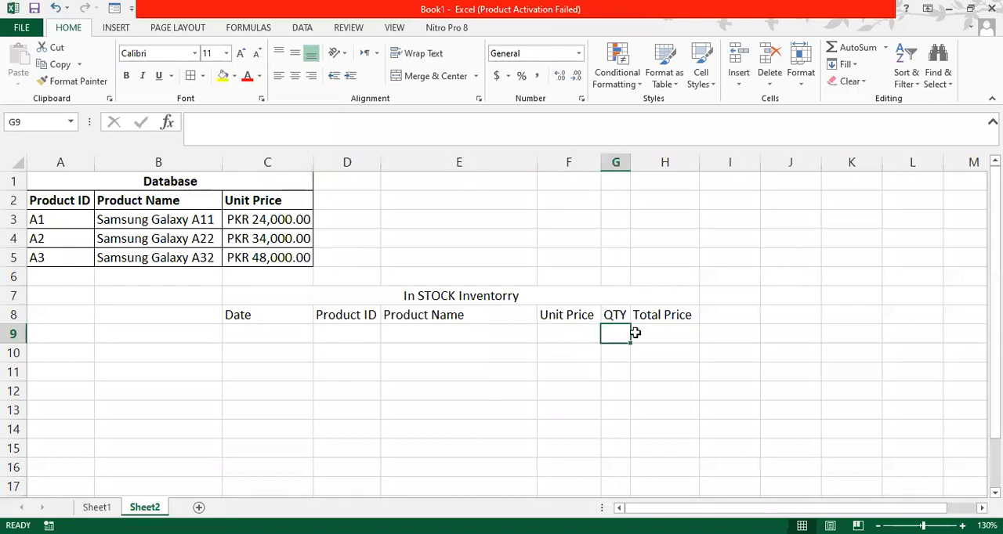
{"action": "left_click", "coordinate": [641, 331]}
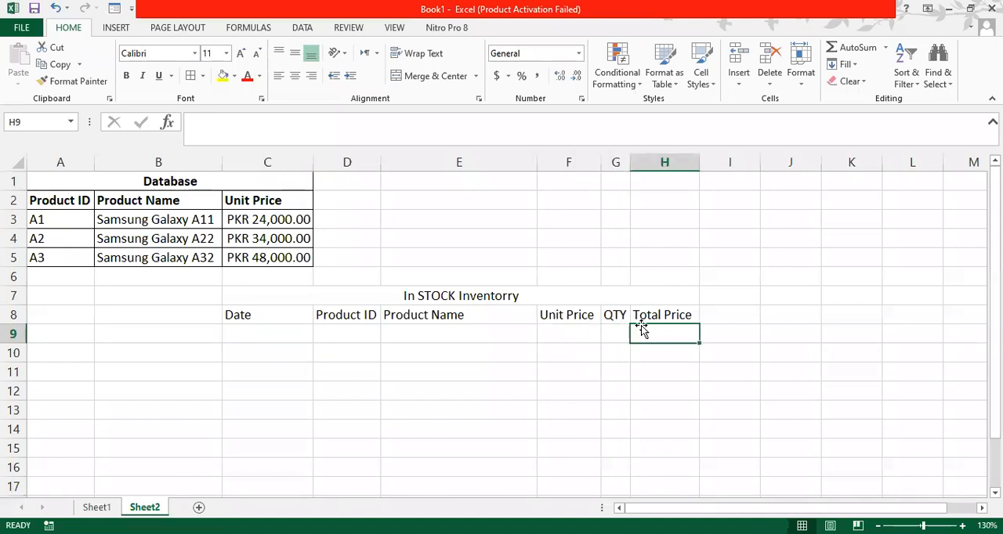
- Widen the Unit Price column F to about the width of column C
{"action": "left_click_drag", "start_coordinate": [601, 159], "coordinate": [629, 160]}
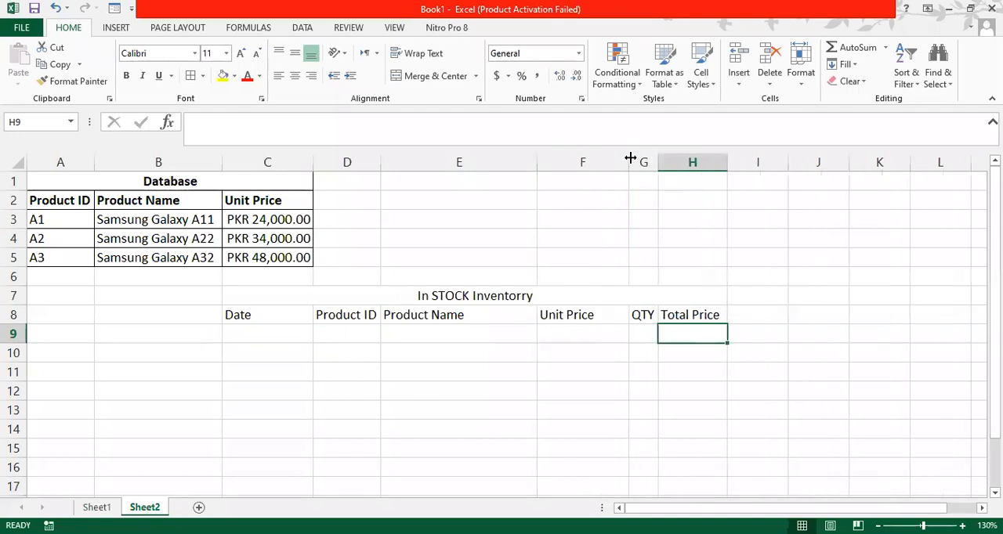
{"action": "left_click", "coordinate": [433, 330]}
{"action": "left_click", "coordinate": [351, 341]}
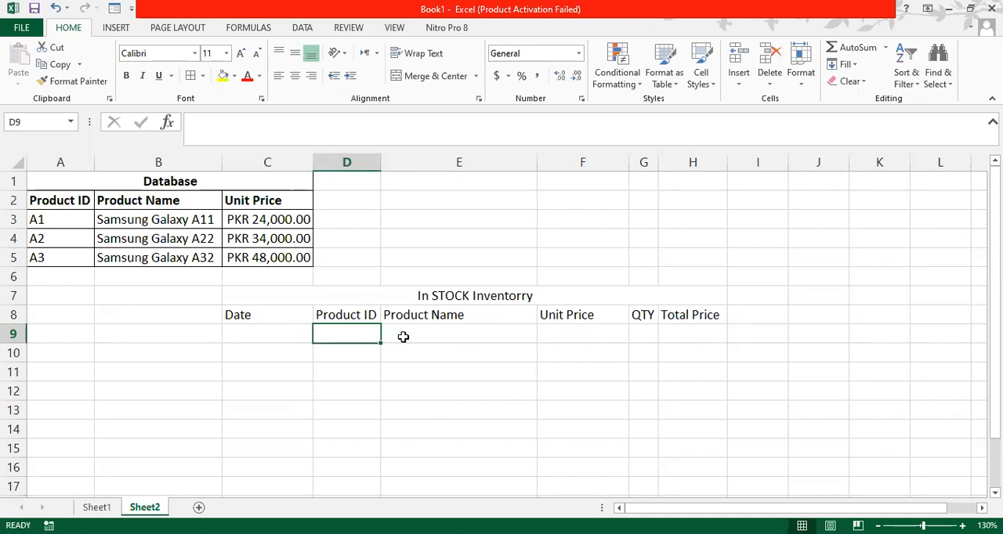
{"action": "left_click", "coordinate": [443, 334]}
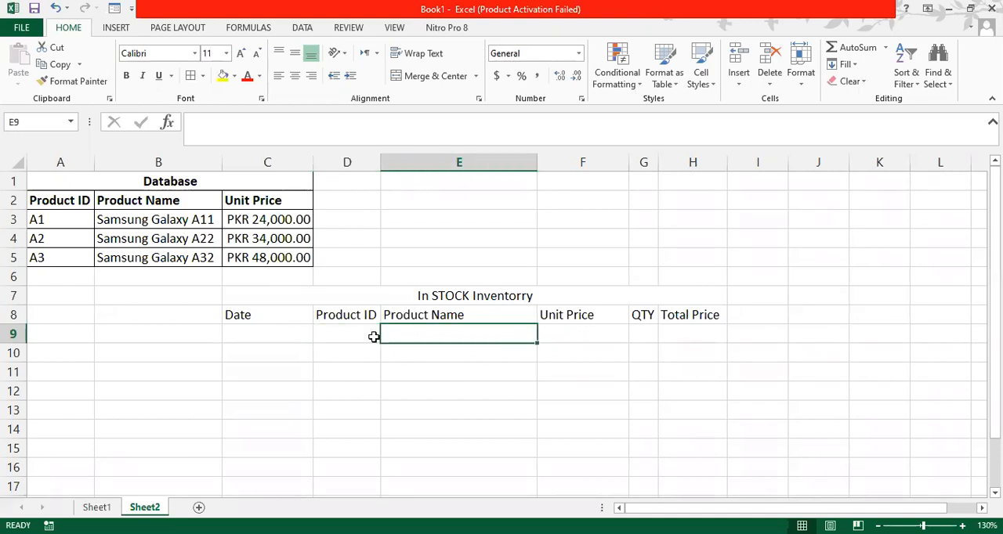
{"action": "left_click", "coordinate": [346, 340]}
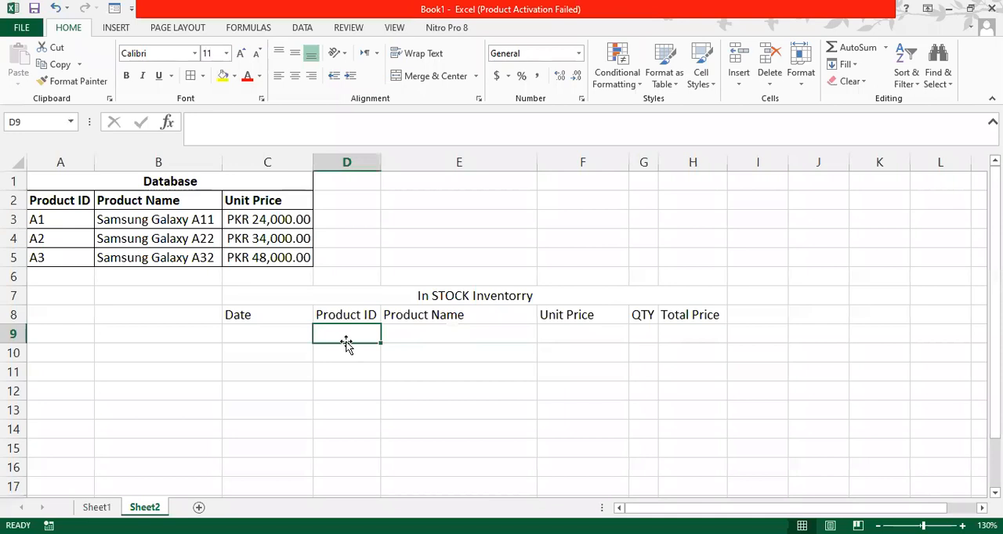
{"action": "left_click", "coordinate": [440, 334]}
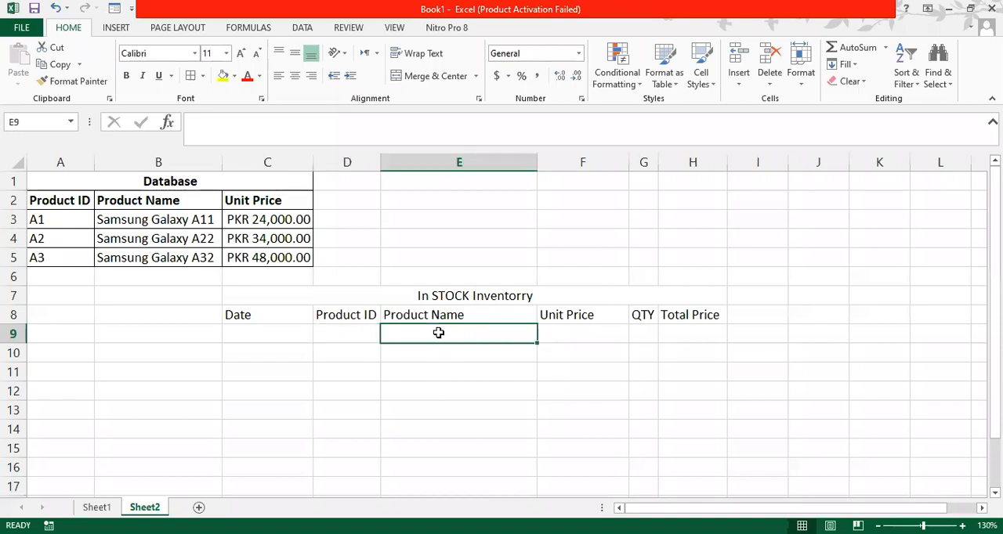
{"action": "left_click", "coordinate": [354, 342]}
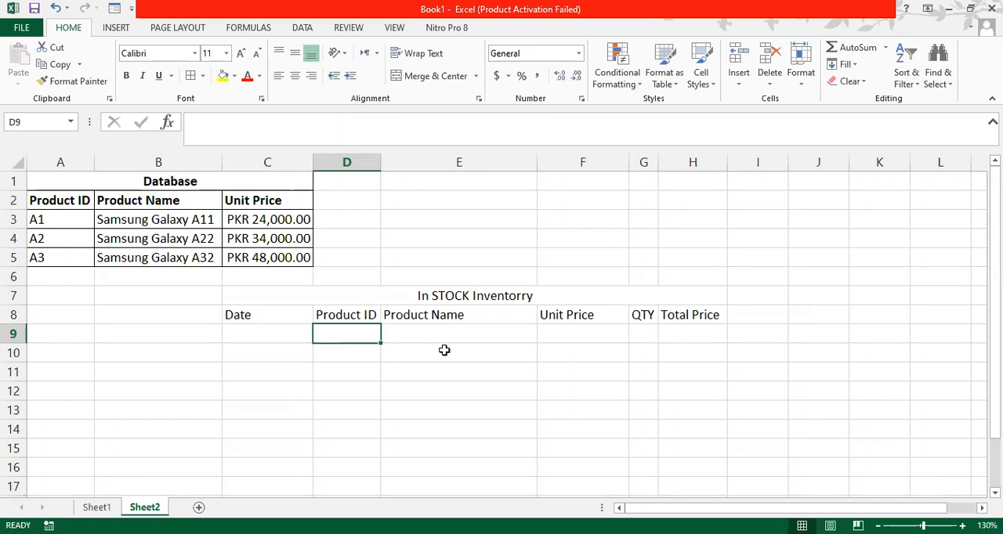
{"action": "left_click", "coordinate": [611, 329]}
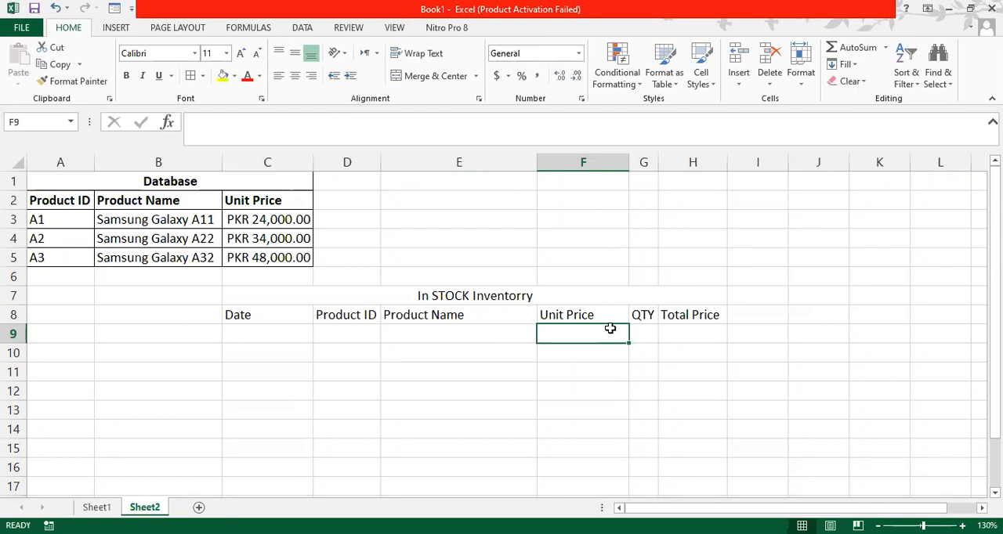
{"action": "left_click", "coordinate": [377, 339]}
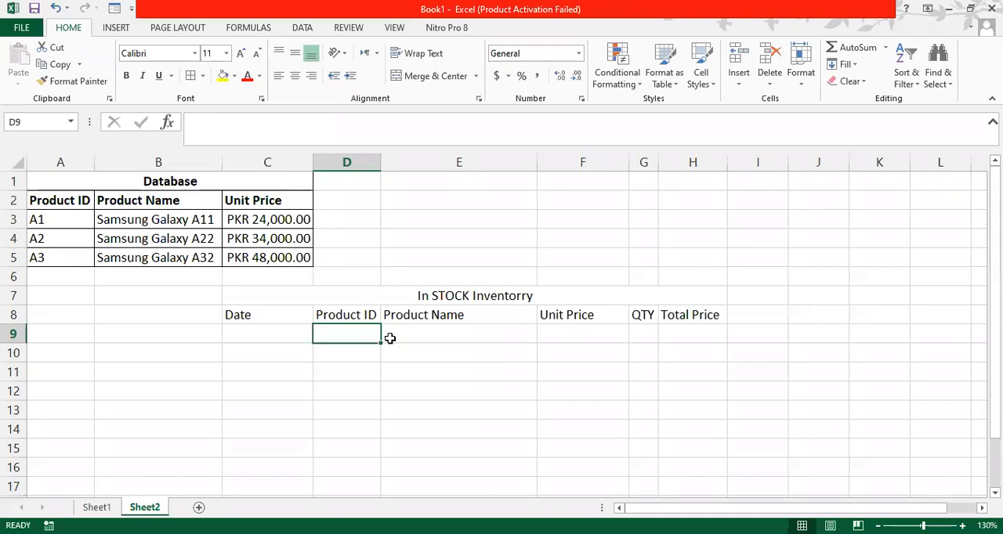
{"action": "left_click", "coordinate": [402, 337]}
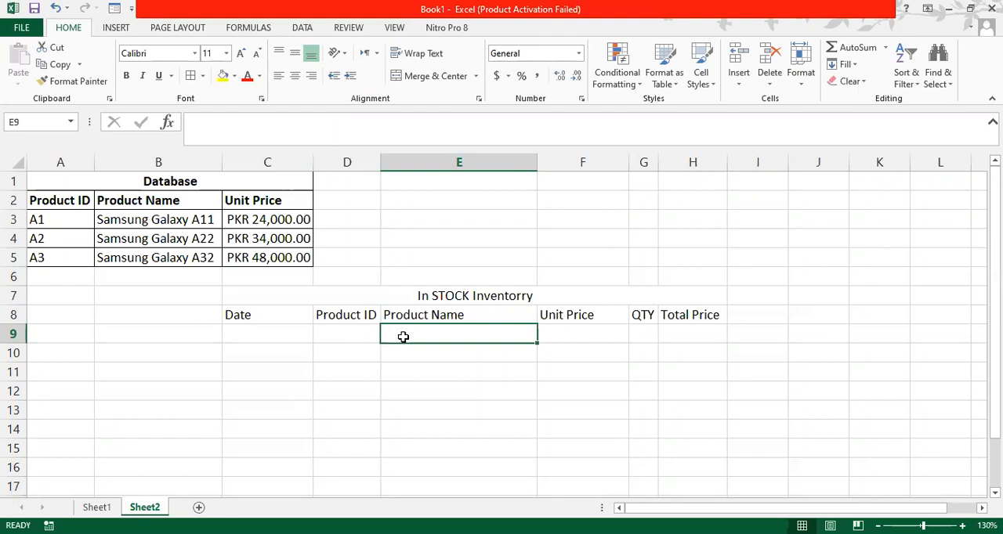
{"action": "double_click", "coordinate": [357, 338]}
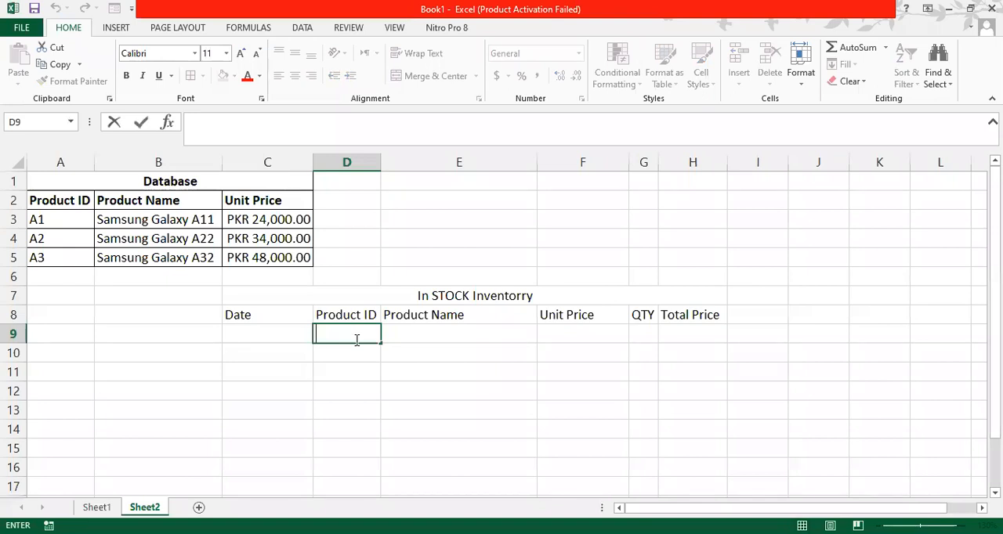
- Start a VLOOKUP formula in the Product Name cell E9 with D9 as lookup value and the database range A2:C5 as table array
{"action": "left_click", "coordinate": [433, 331]}
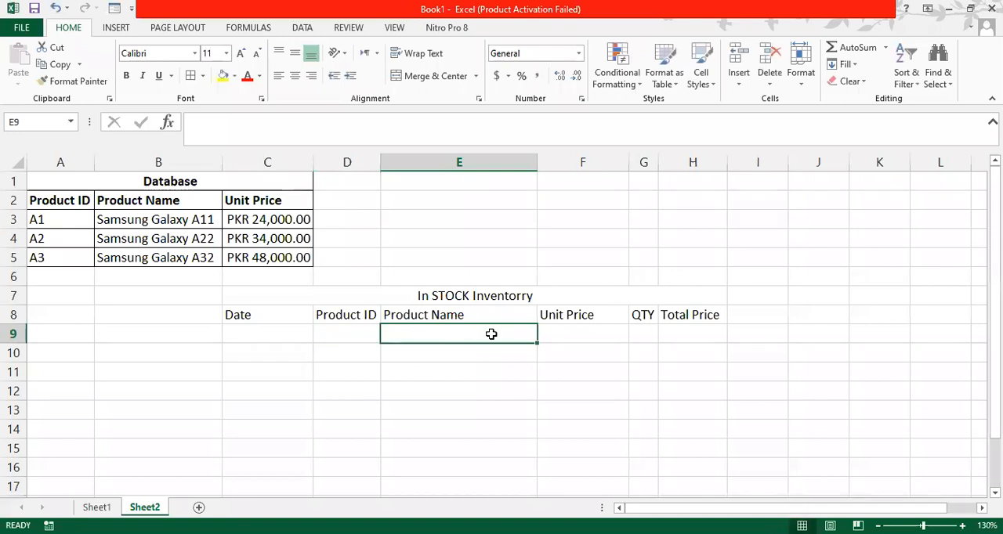
{"action": "type", "text": "="}
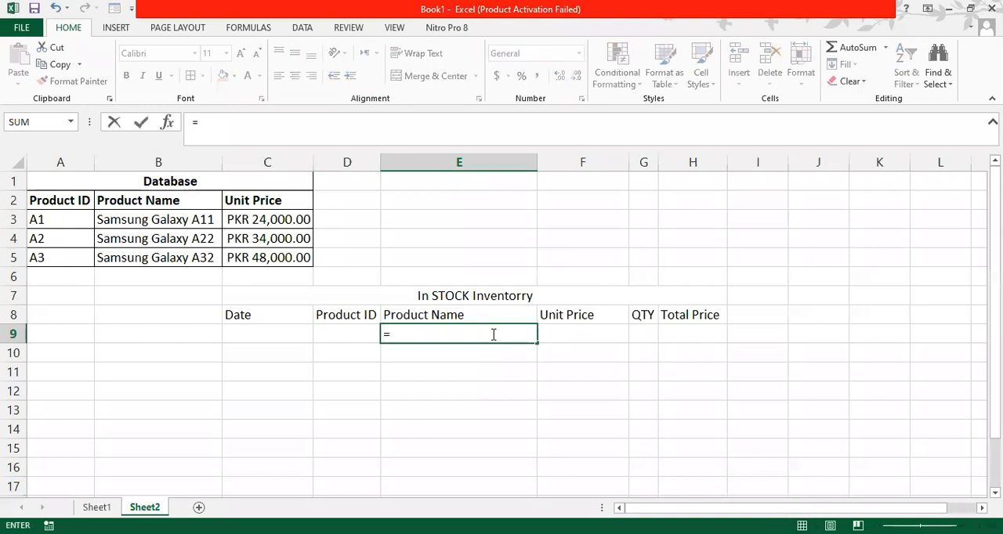
{"action": "type", "text": "vl"}
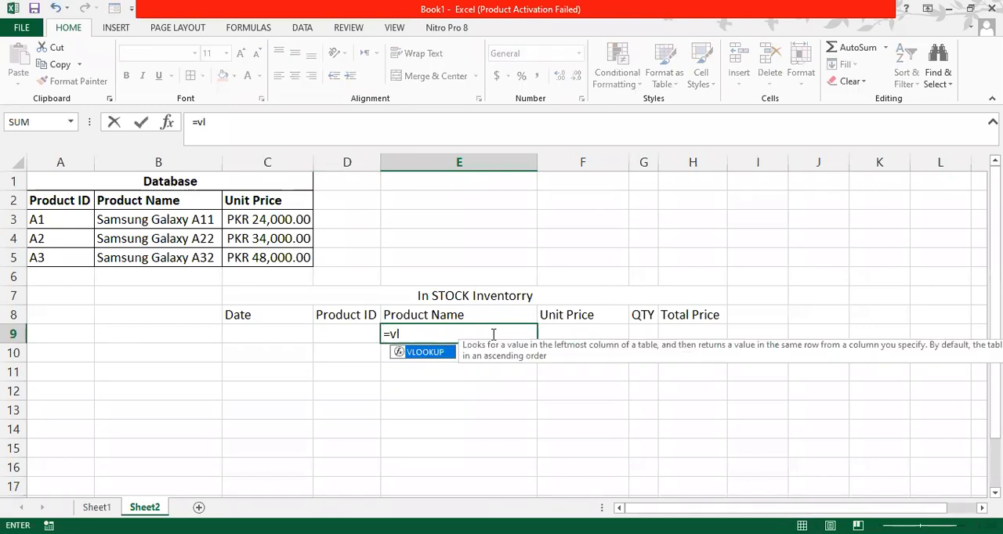
{"action": "type", "text": "ookup"}
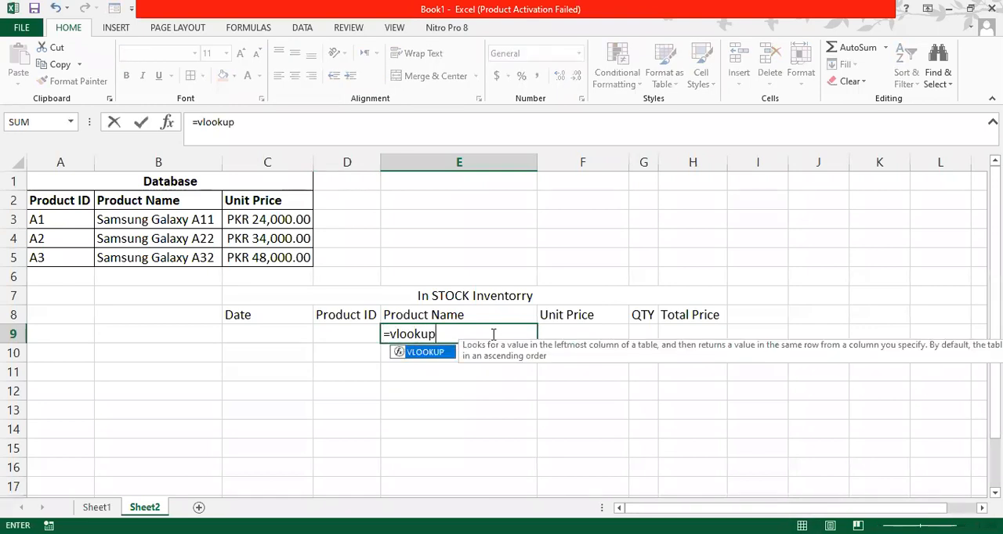
{"action": "type", "text": "("}
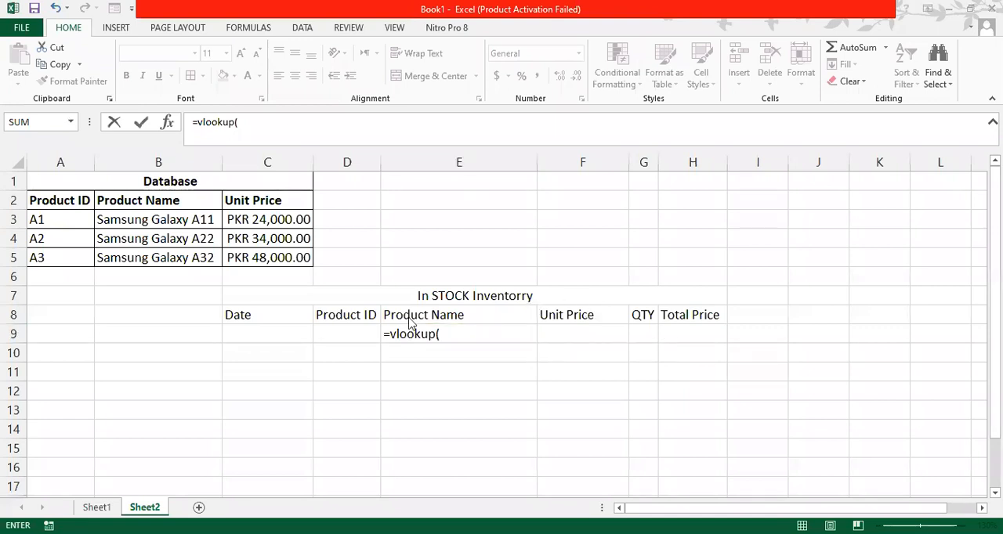
{"action": "left_click", "coordinate": [458, 334]}
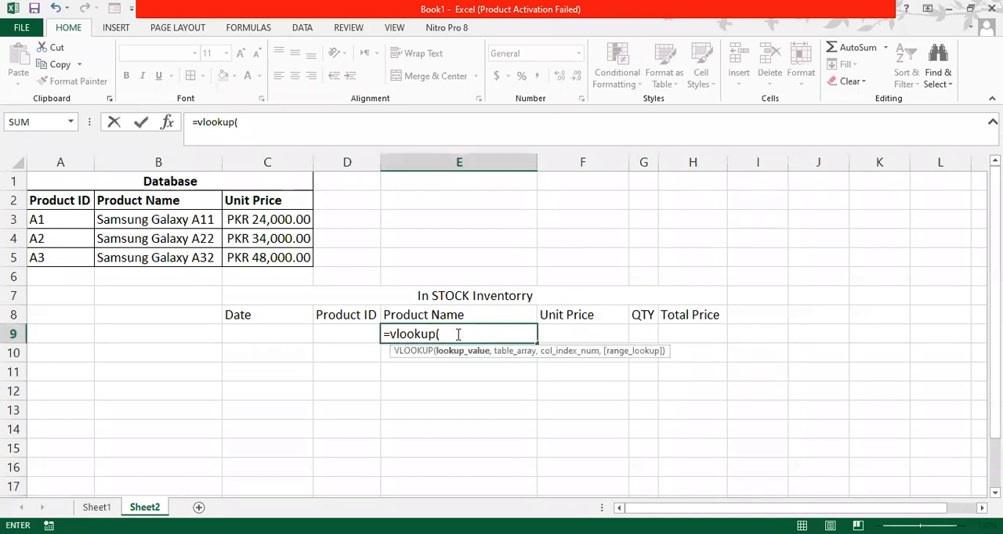
{"action": "left_click", "coordinate": [352, 334]}
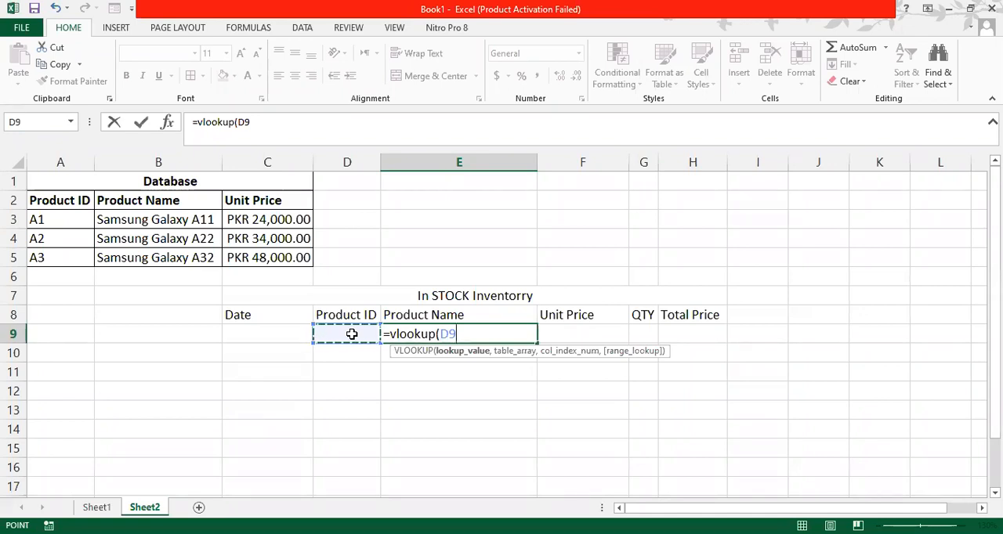
{"action": "type", "text": ","}
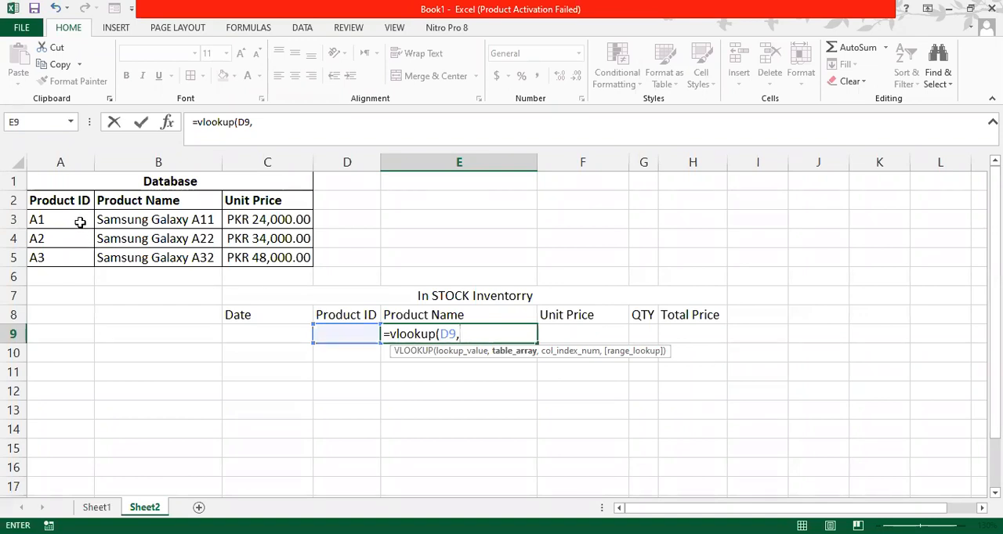
{"action": "left_click_drag", "start_coordinate": [53, 198], "coordinate": [53, 198]}
{"action": "left_click", "coordinate": [53, 198]}
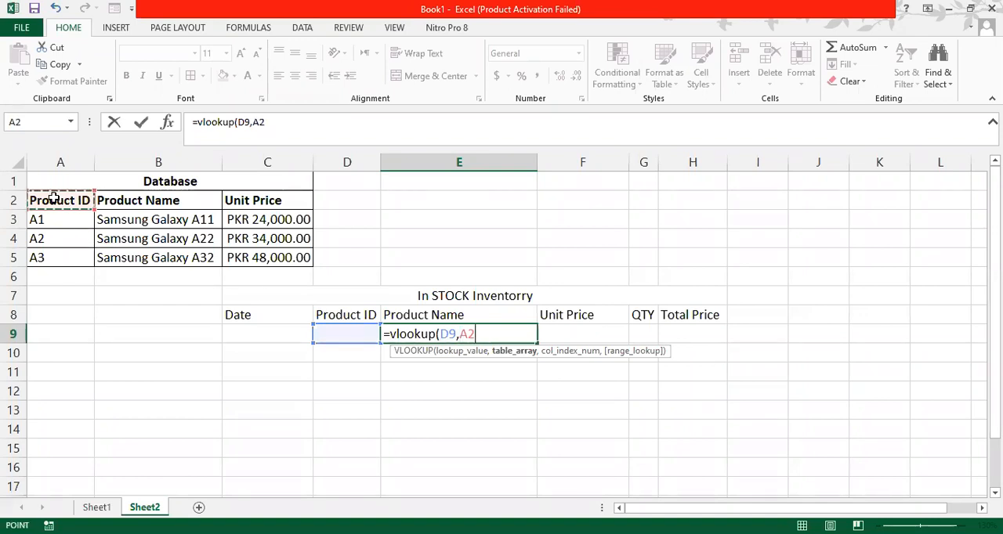
{"action": "key", "text": "ctrl+shift+Right"}
{"action": "key", "text": "ctrl+shift+Down"}
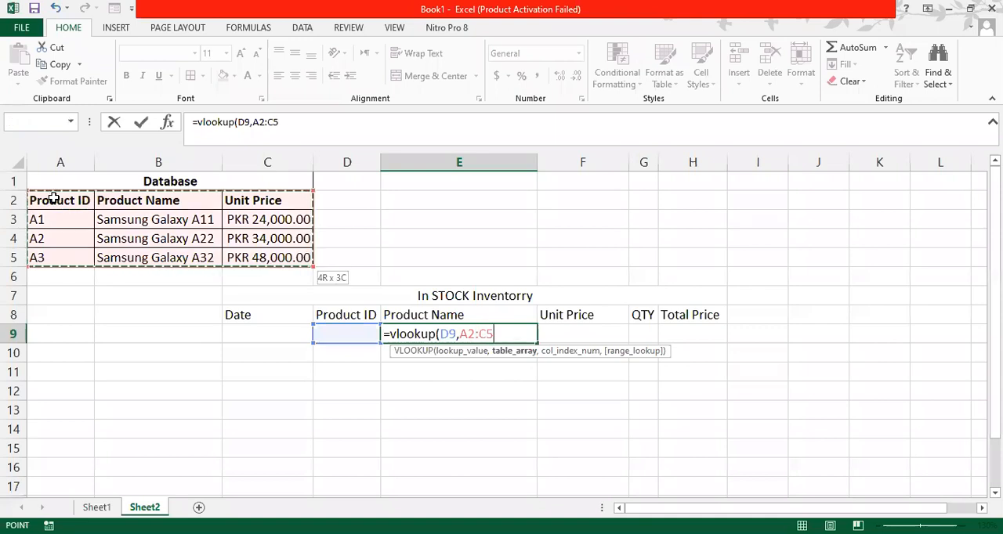
{"action": "type", "text": ","}
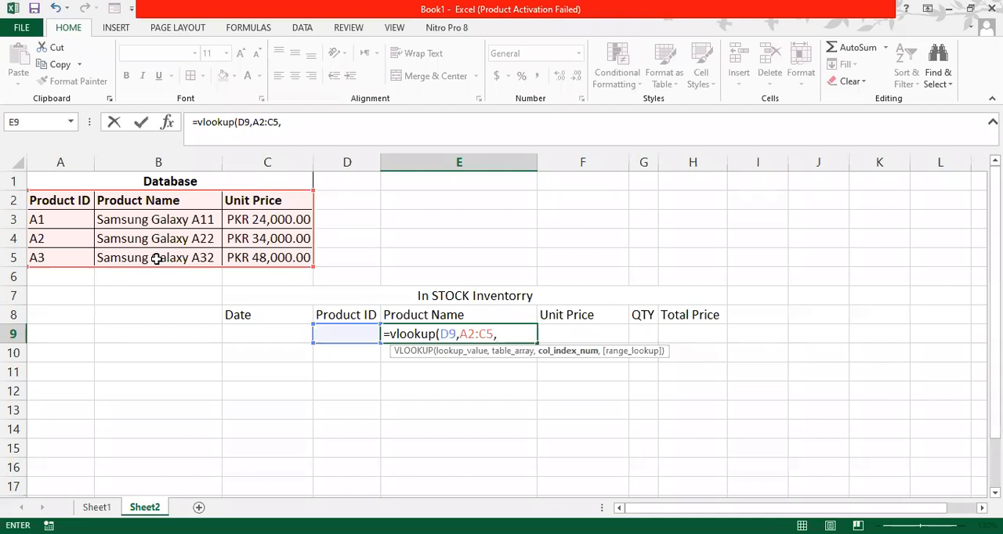
- Complete the VLOOKUP formula in E9 with column index 2 and FALSE for an exact match
{"action": "type", "text": "2,"}
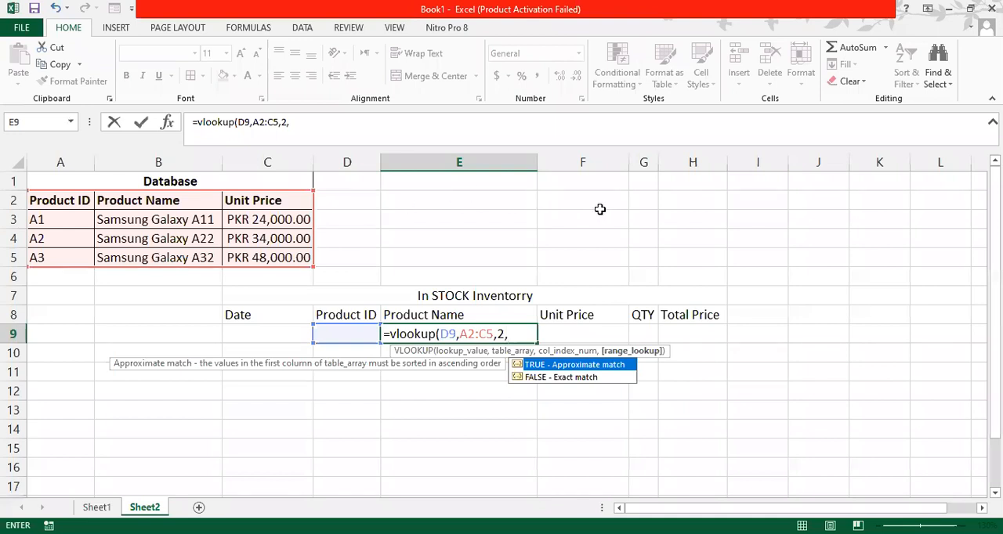
{"action": "key", "text": "alt+Tab"}
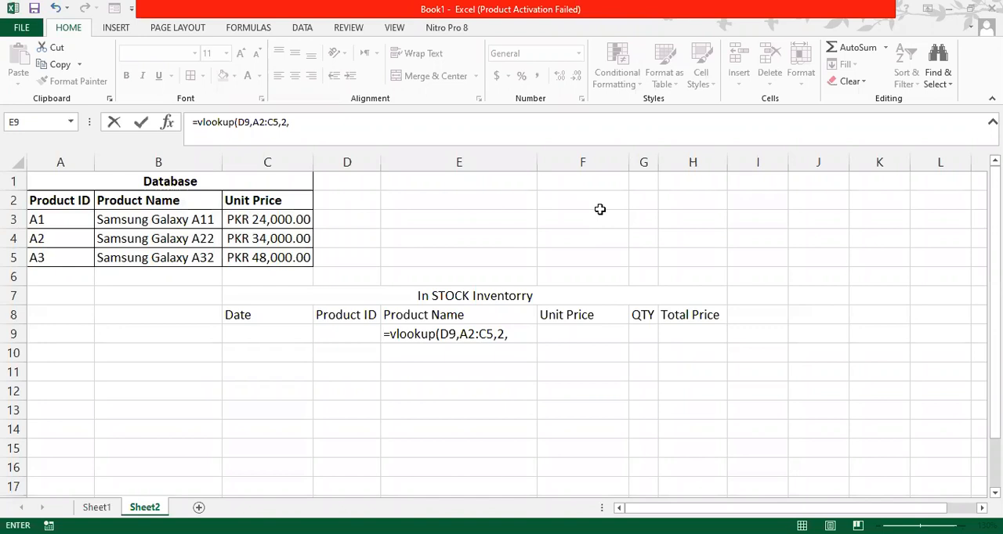
{"action": "left_click", "coordinate": [524, 338]}
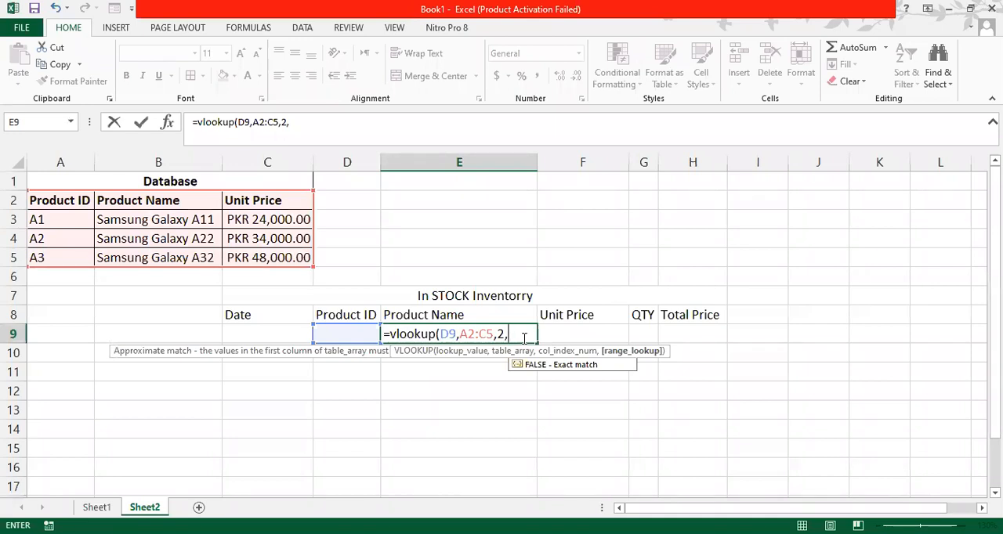
{"action": "type", "text": "fals"}
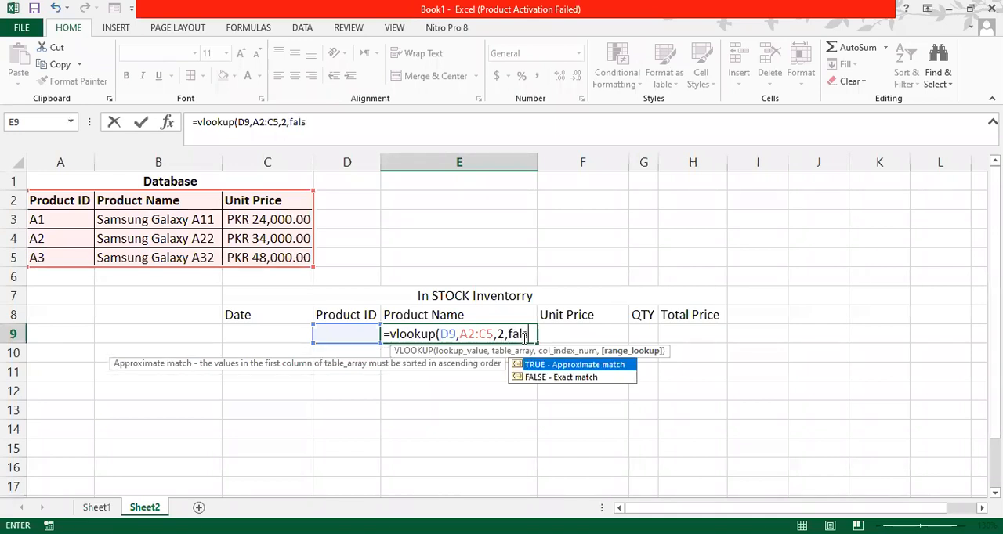
{"action": "type", "text": "e)"}
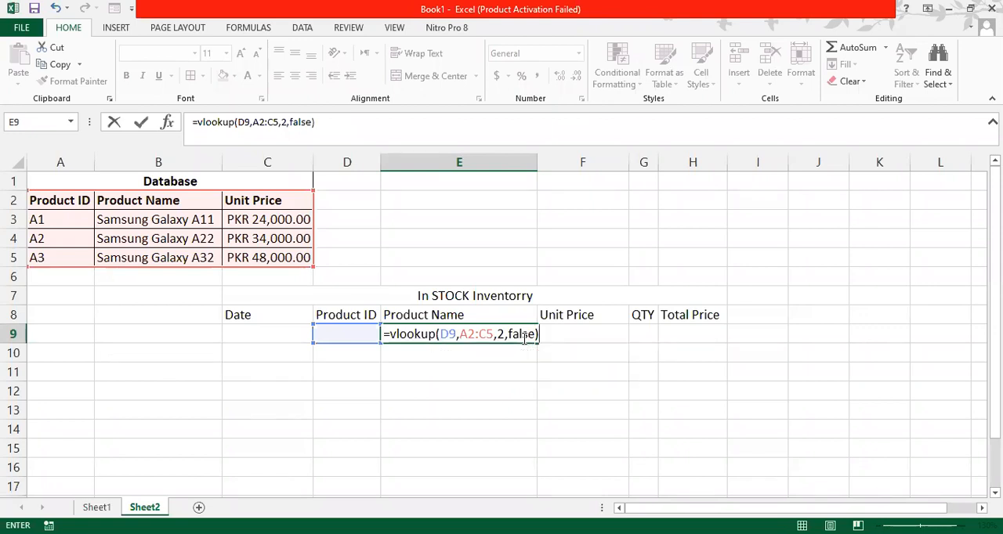
{"action": "key", "text": "Return"}
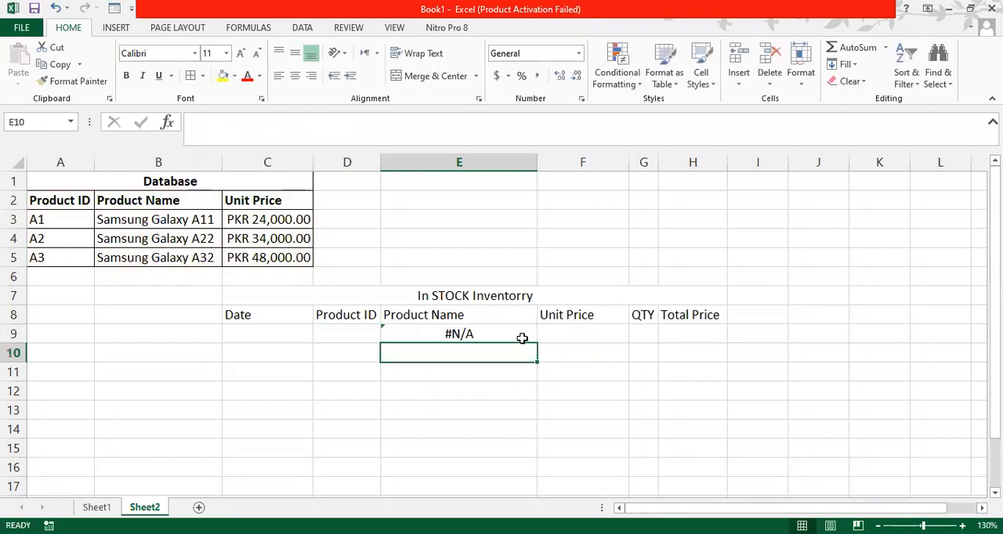
- Enter the product ID a1 in cell D9 to test the product name lookup
{"action": "key", "text": "Up"}
{"action": "key", "text": "Left"}
{"action": "type", "text": "a1"}
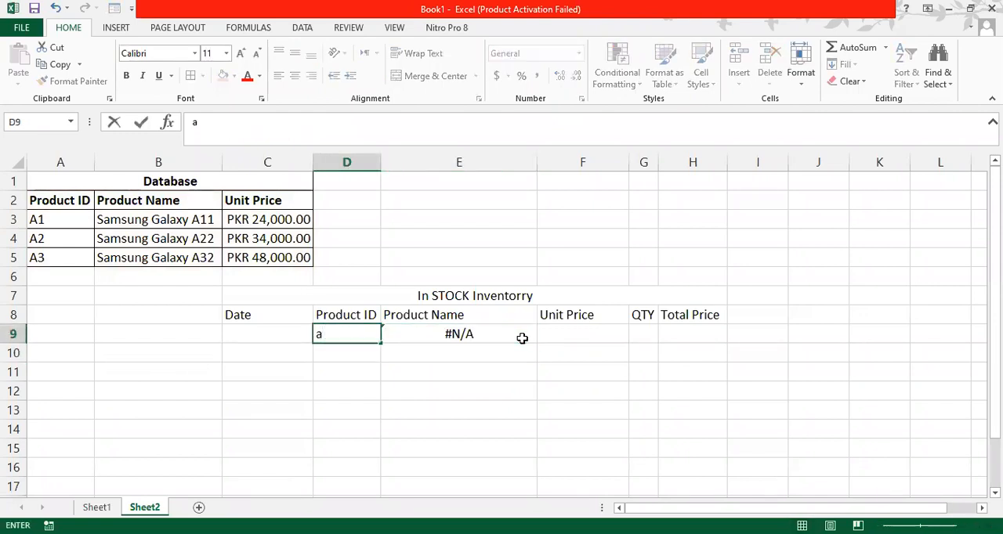
{"action": "key", "text": "Return"}
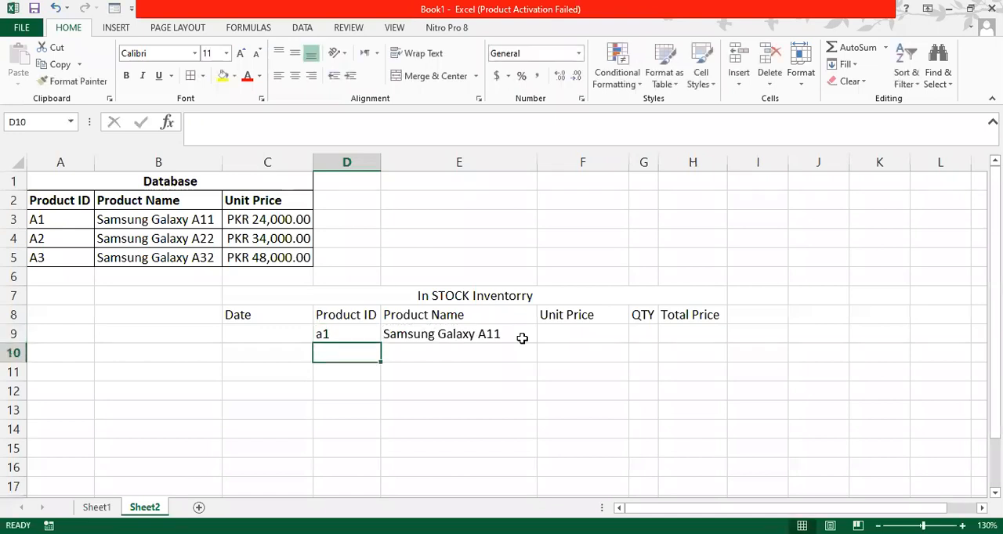
{"action": "key", "text": "Up"}
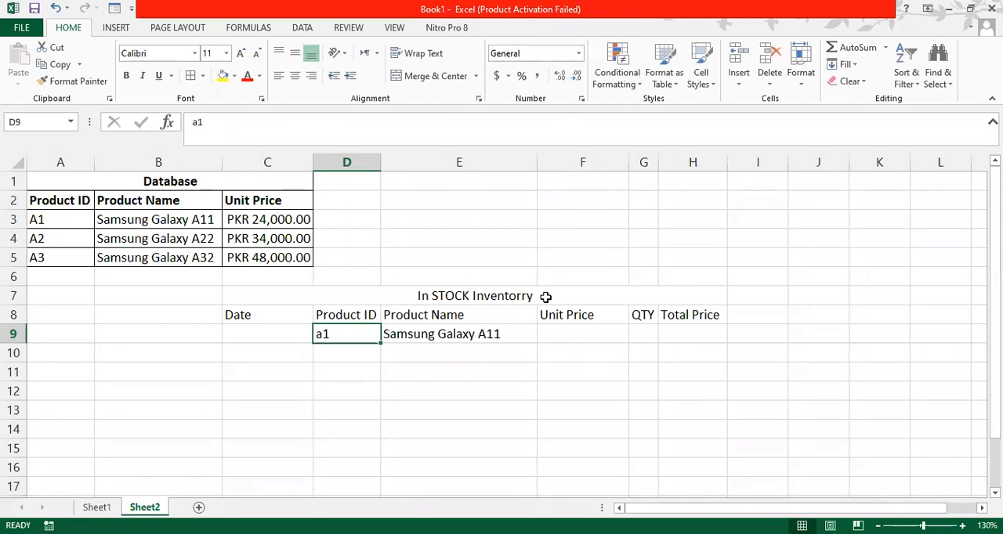
{"action": "key", "text": "Down"}
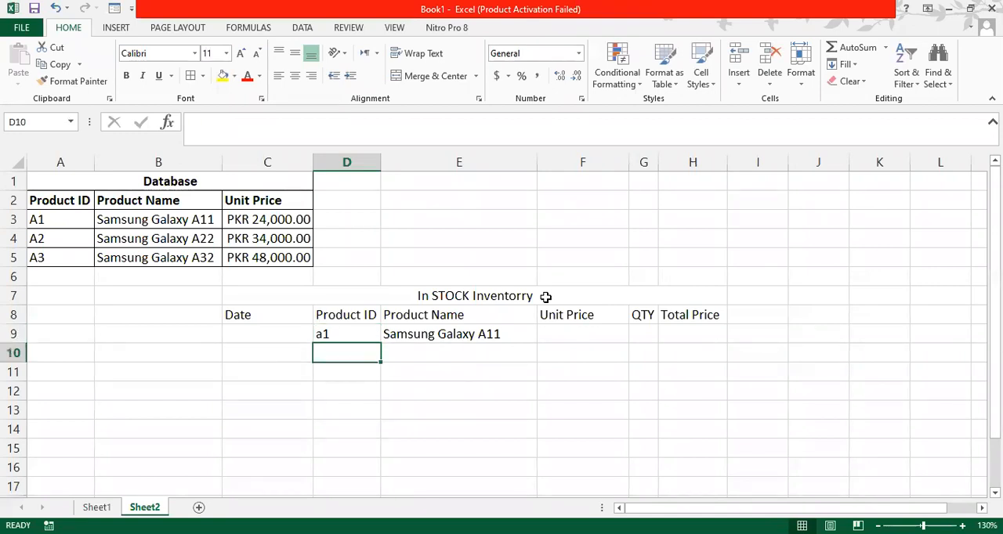
- Start a VLOOKUP formula in the Unit Price cell F9 with D9 as lookup value and the database range A2:C5 as table array
{"action": "key", "text": "Up"}
{"action": "key", "text": "Right"}
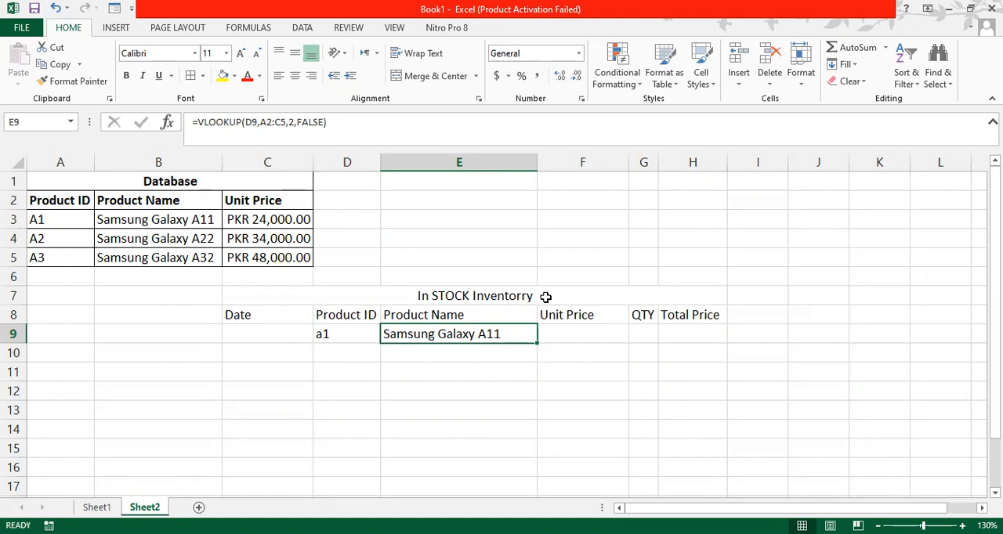
{"action": "key", "text": "Right"}
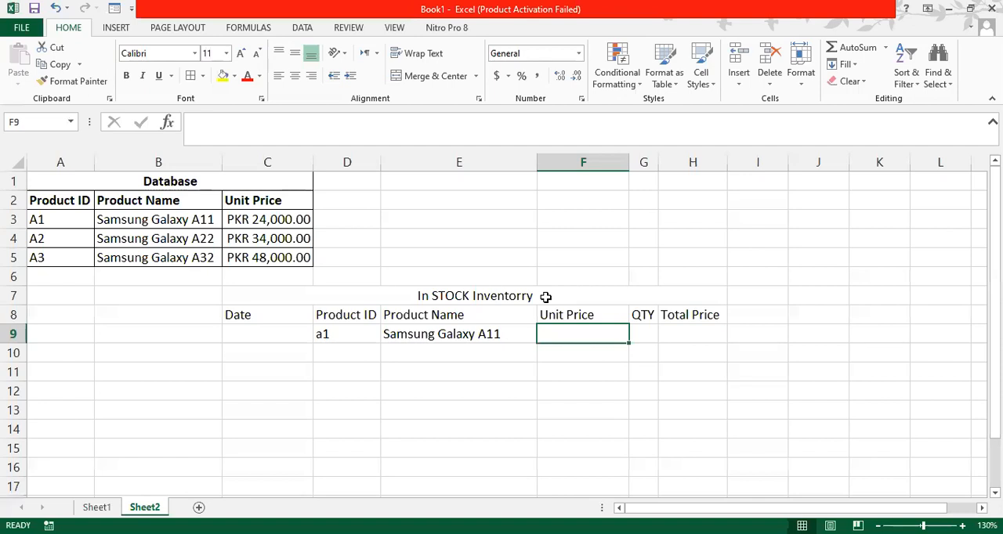
{"action": "type", "text": "="}
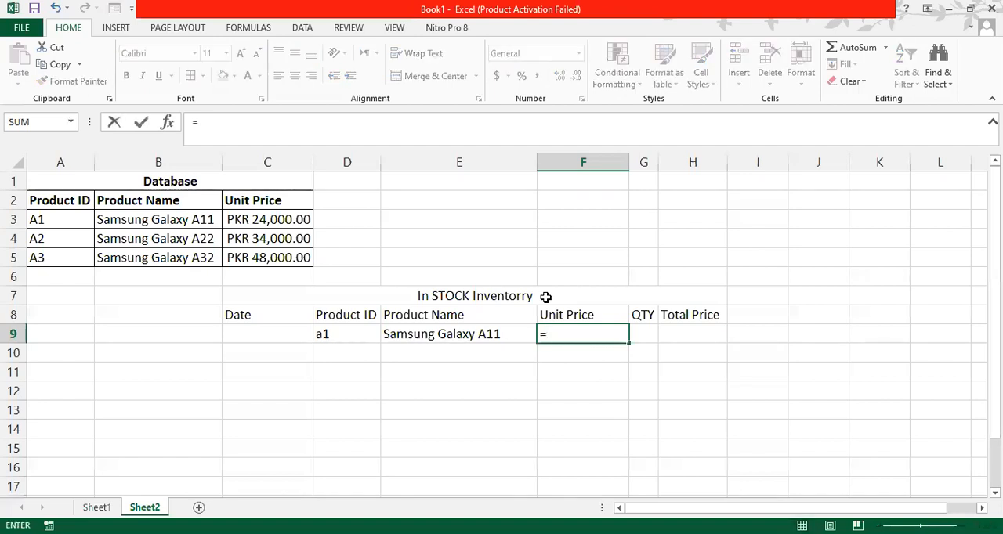
{"action": "type", "text": "vlookup"}
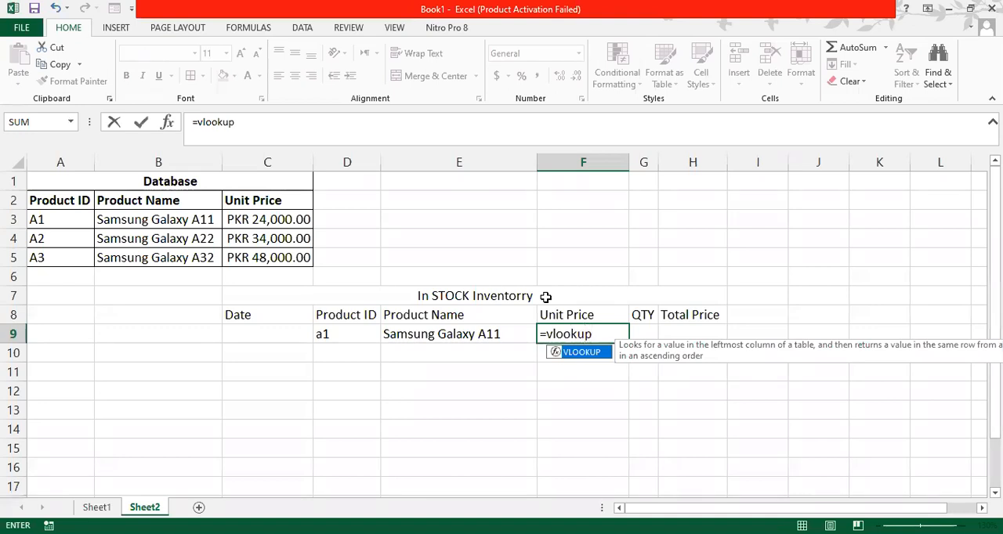
{"action": "type", "text": "("}
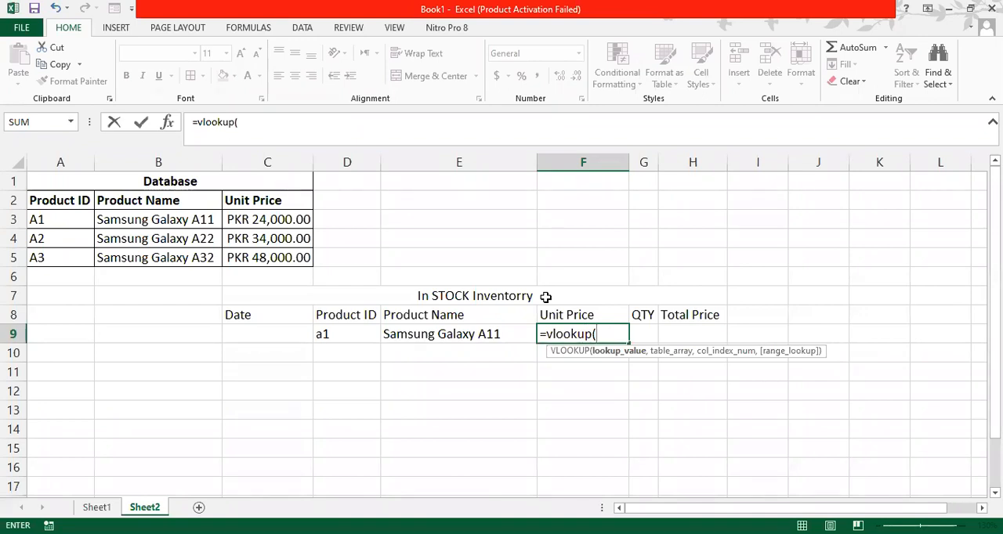
{"action": "left_click", "coordinate": [336, 336]}
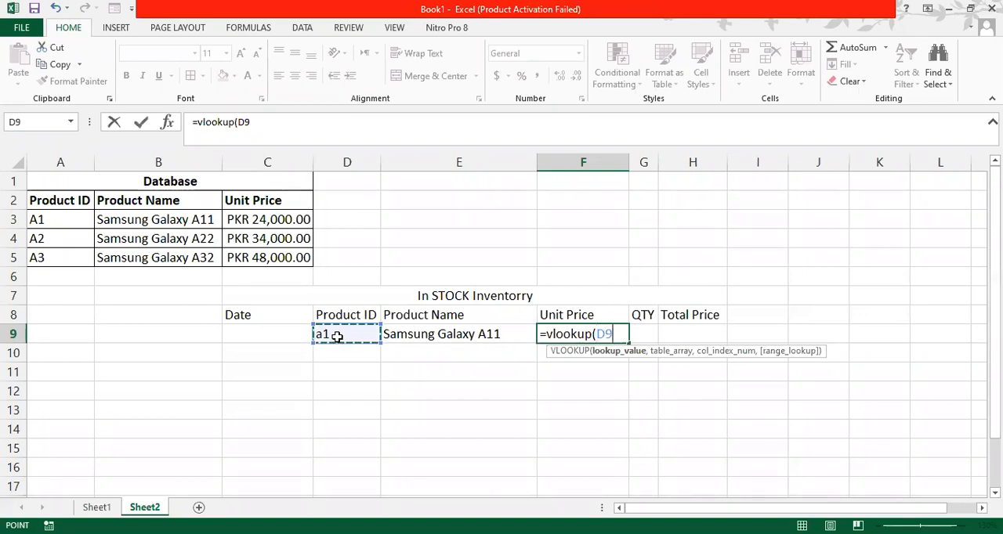
{"action": "type", "text": ","}
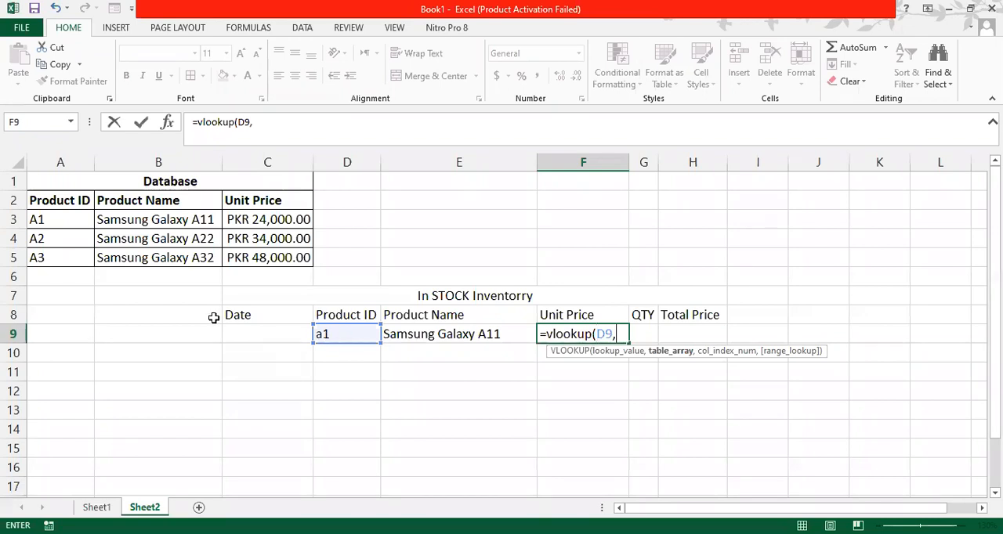
{"action": "left_click", "coordinate": [51, 203]}
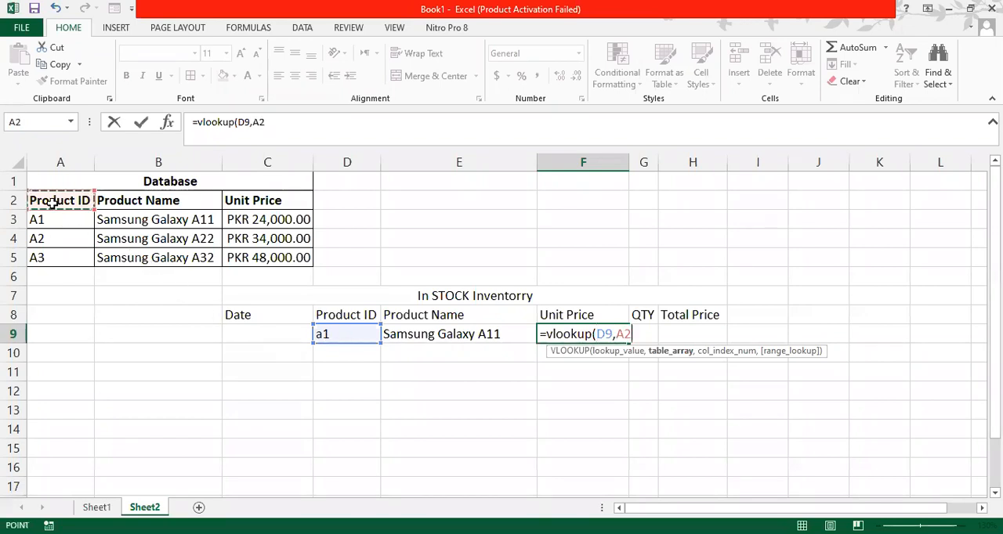
{"action": "key", "text": "ctrl+shift+Right"}
{"action": "key", "text": "ctrl+shift+Down"}
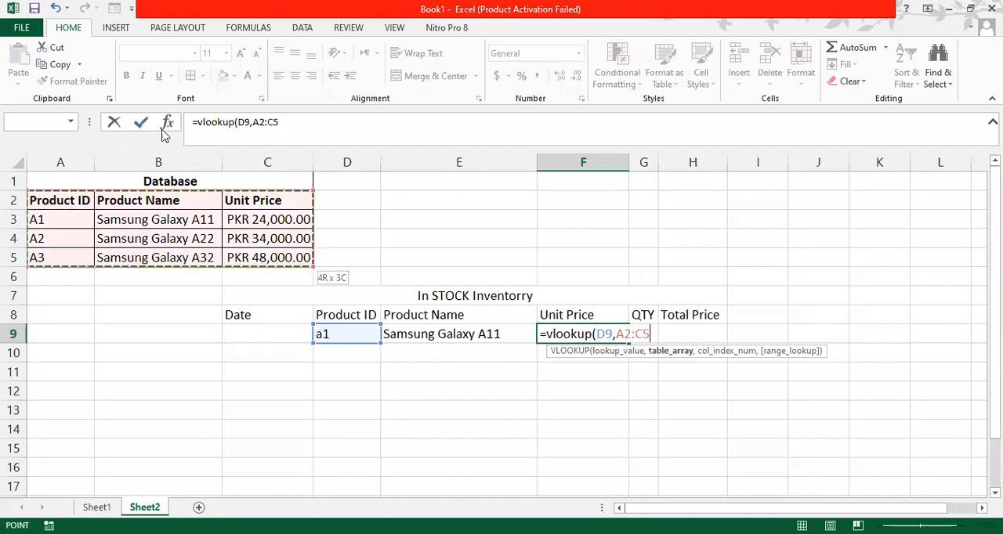
- Complete the VLOOKUP formula in F9 with column index 3 and FALSE for an exact match
{"action": "left_click", "coordinate": [310, 123]}
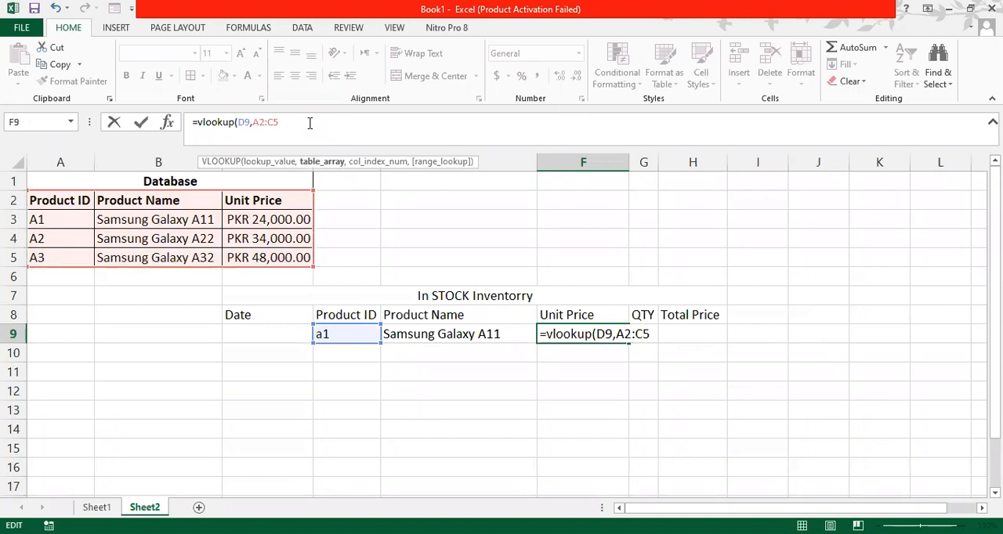
{"action": "type", "text": ","}
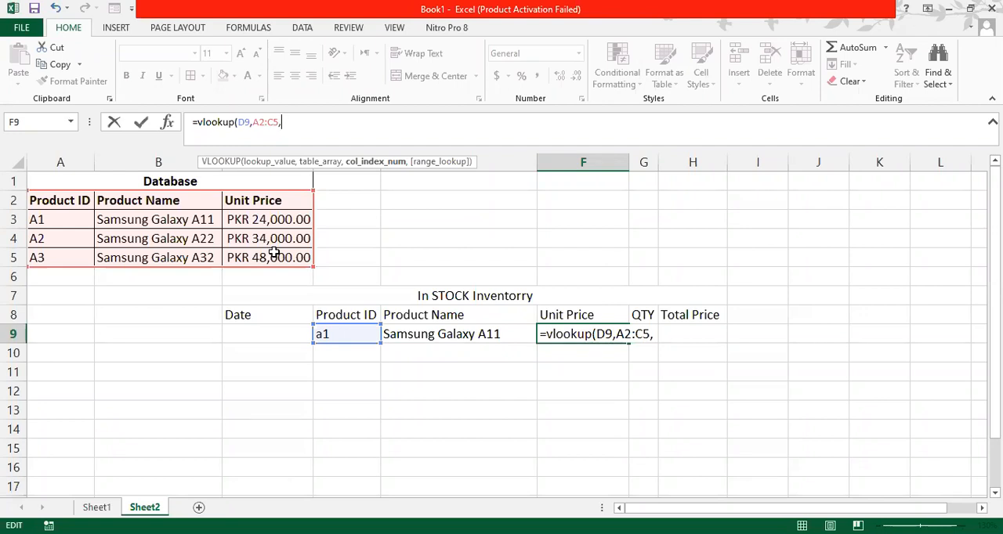
{"action": "type", "text": "3,"}
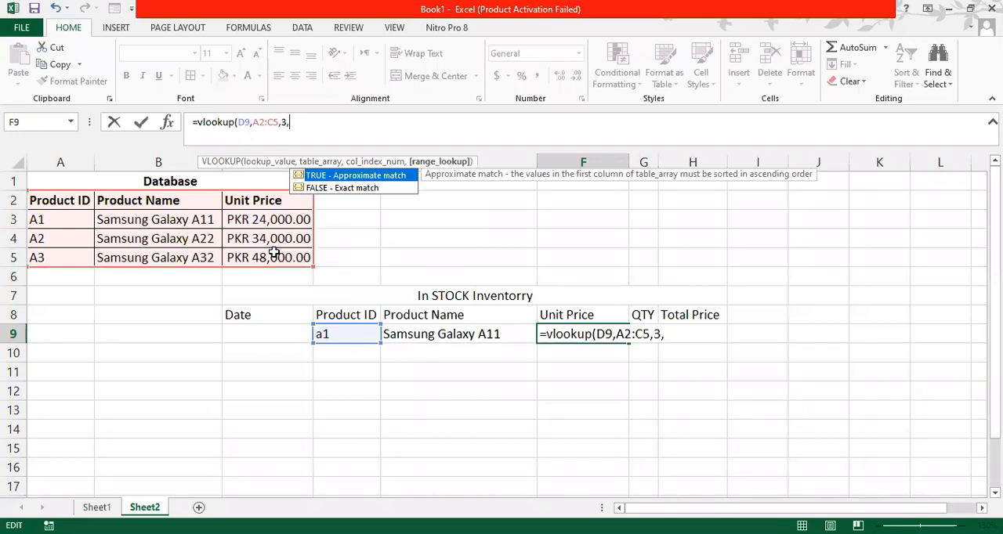
{"action": "type", "text": "False)"}
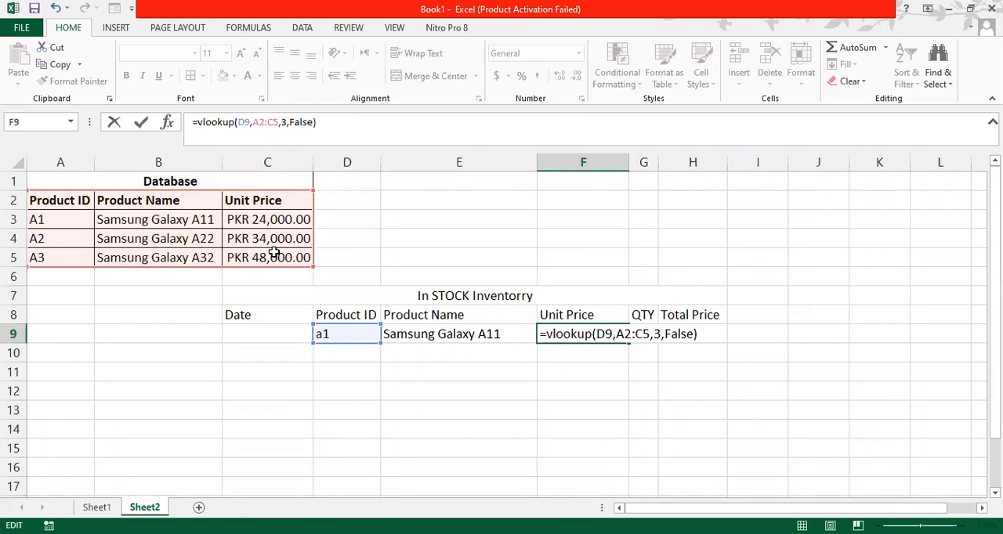
{"action": "key", "text": "Return"}
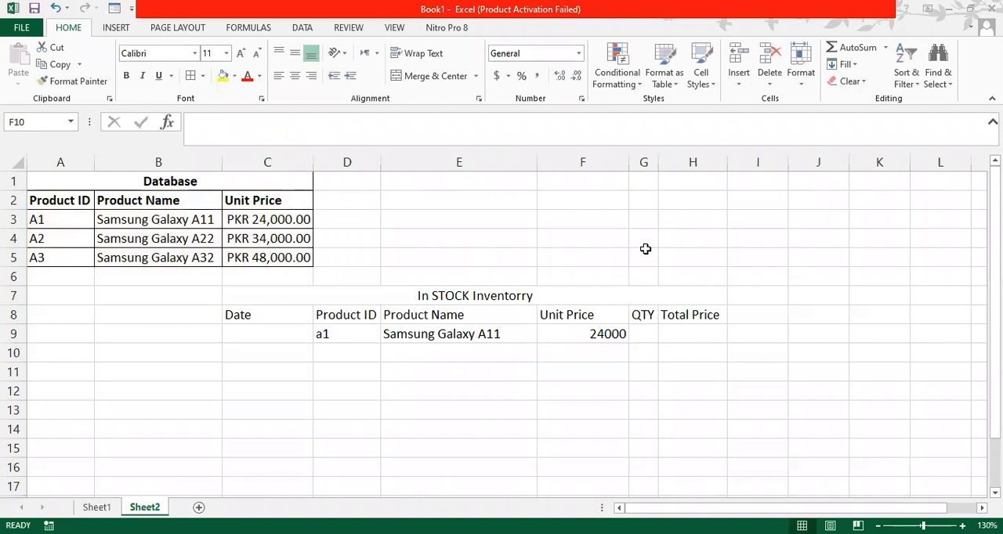
- Change the product ID in D9 to a2 to test the product name and unit price lookups
{"action": "left_click", "coordinate": [328, 334]}
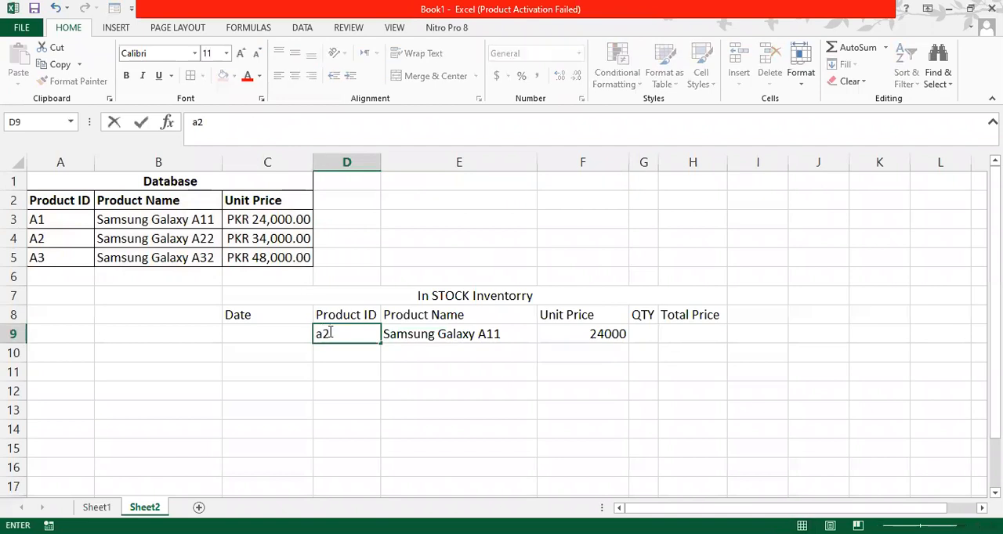
{"action": "key", "text": "Return"}
{"action": "left_click", "coordinate": [327, 332]}
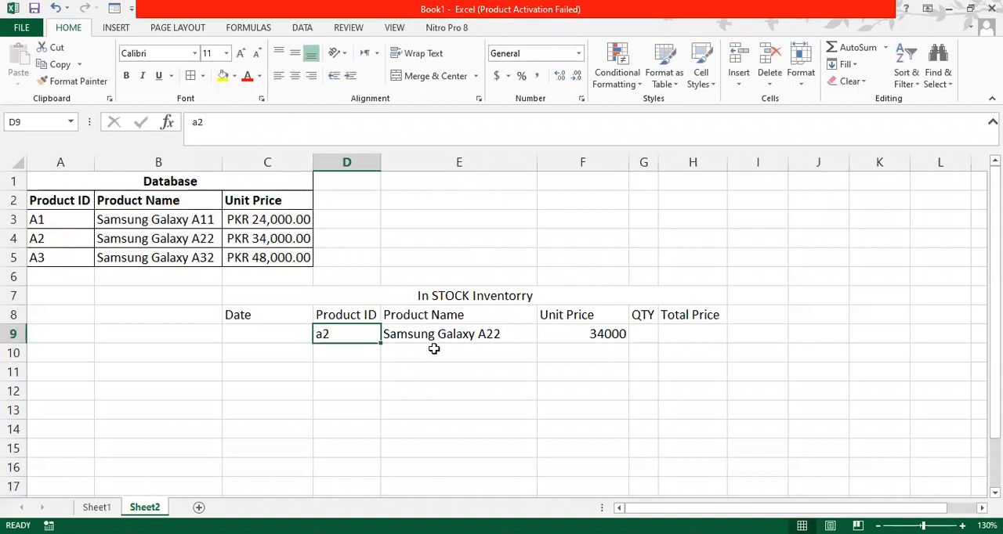
{"action": "left_click", "coordinate": [570, 336]}
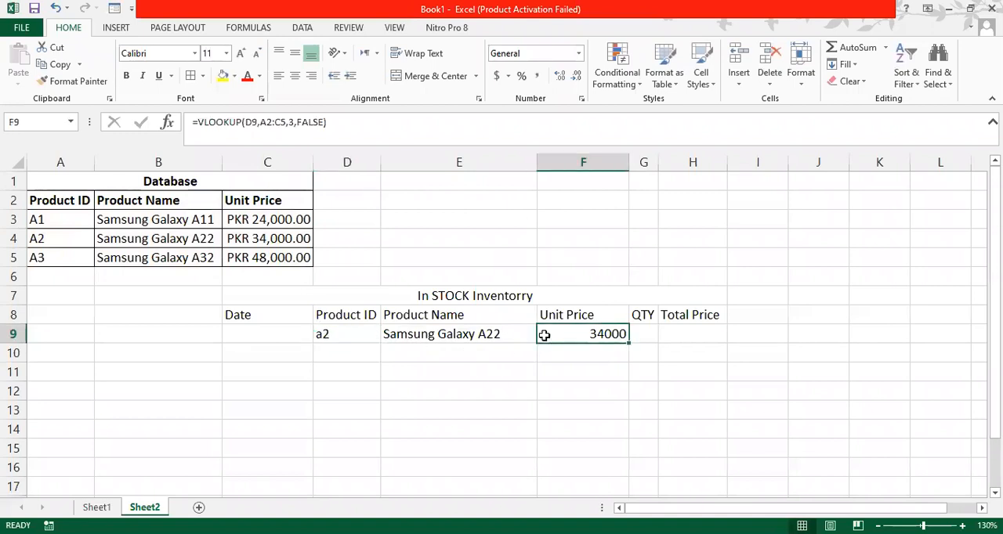
- Set the product ID in D9 to a3 to test both lookups with the third database product
{"action": "left_click", "coordinate": [353, 341]}
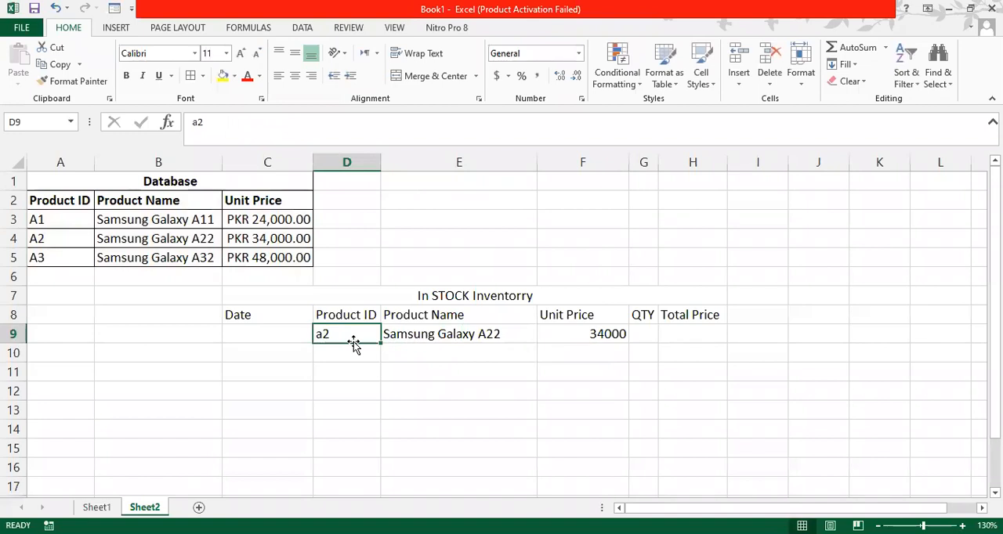
{"action": "type", "text": "a3"}
{"action": "key", "text": "Return"}
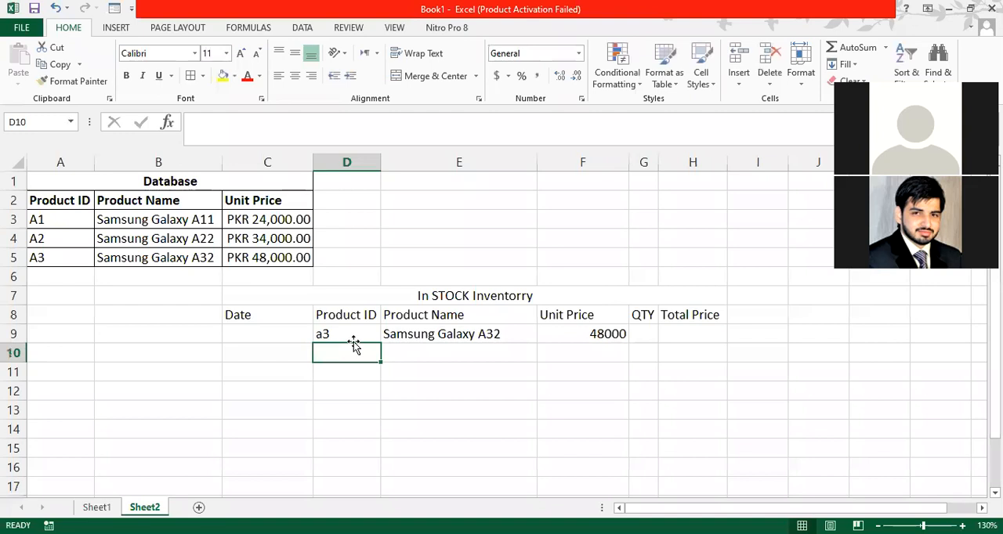
{"action": "left_click", "coordinate": [354, 342]}
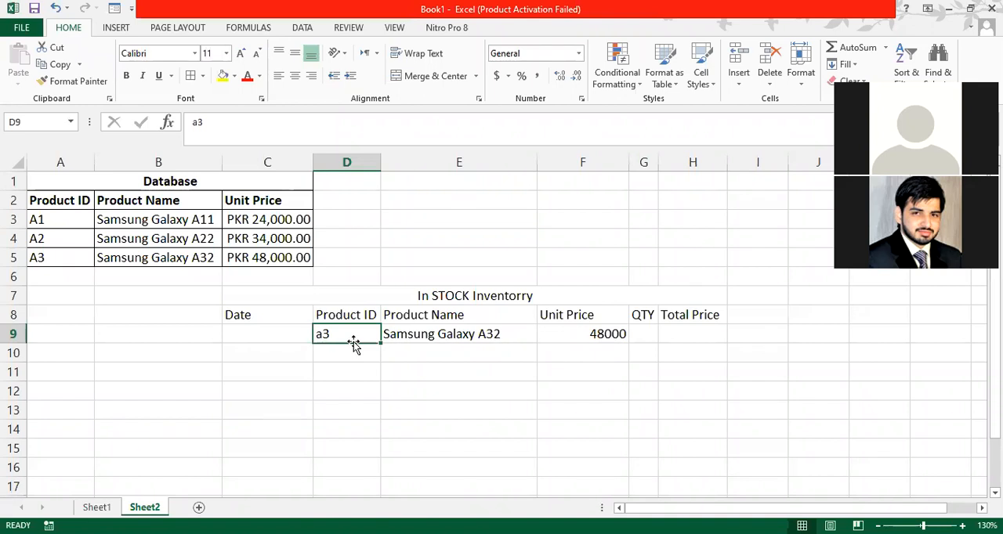
- Copy the currency formatting of database cell C5 onto the Unit Price cell F9 with Format Painter
{"action": "left_click", "coordinate": [268, 258]}
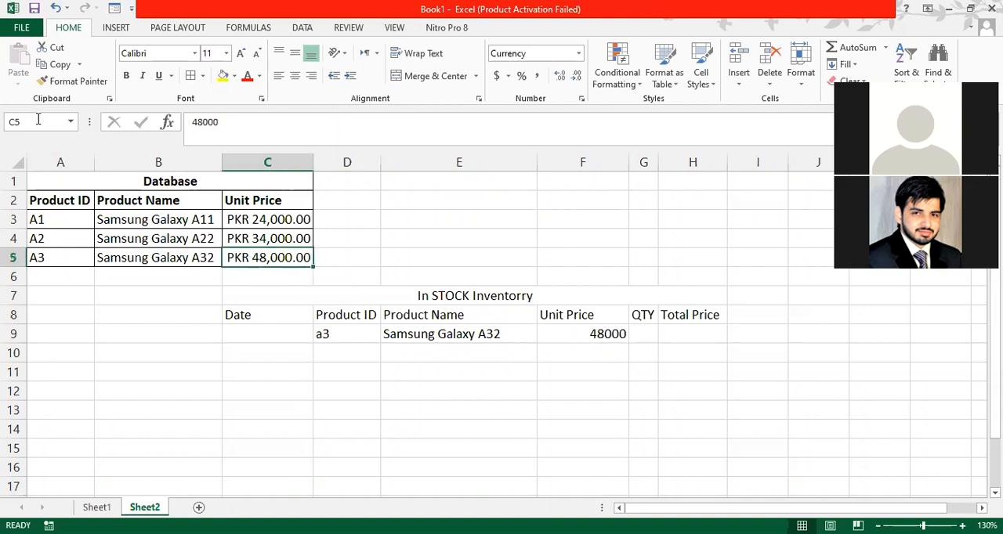
{"action": "left_click", "coordinate": [72, 81]}
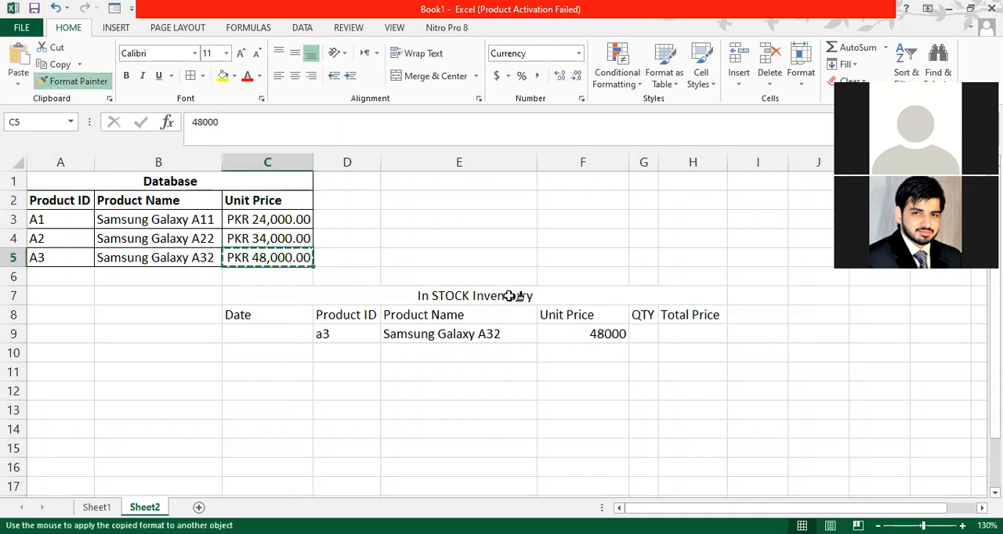
{"action": "left_click", "coordinate": [570, 331]}
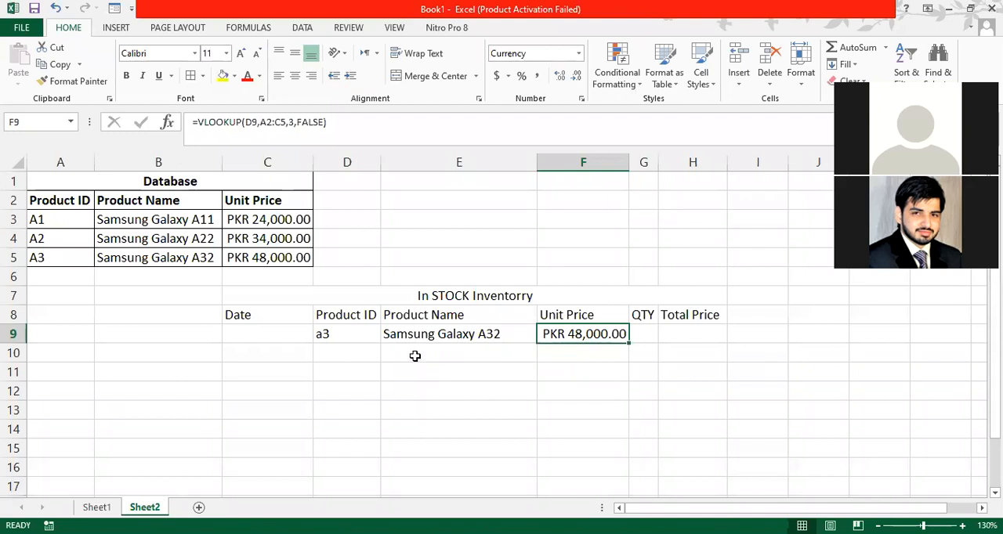
- Enter the date 18-Mar-21 in cell C9 of the inventory table
{"action": "left_click", "coordinate": [246, 330]}
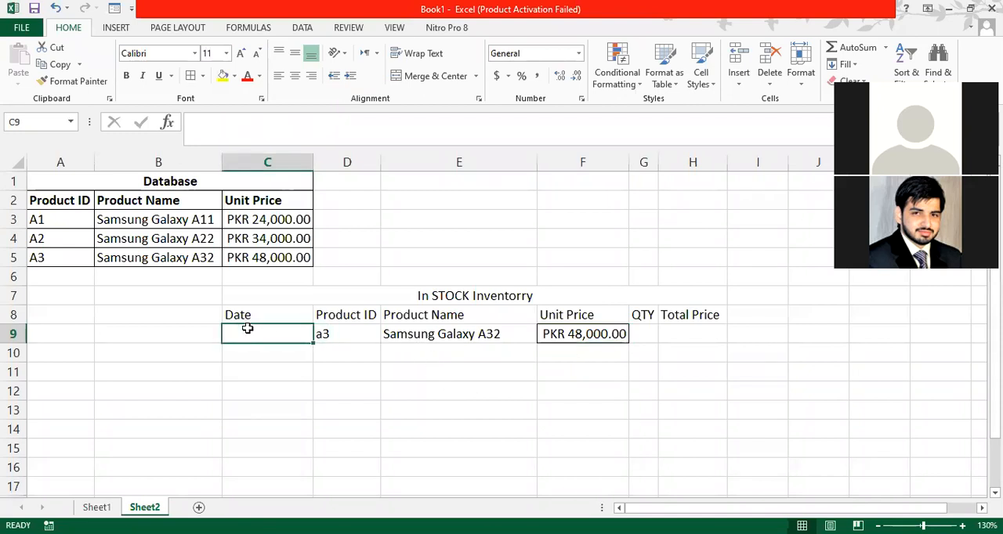
{"action": "type", "text": "18"}
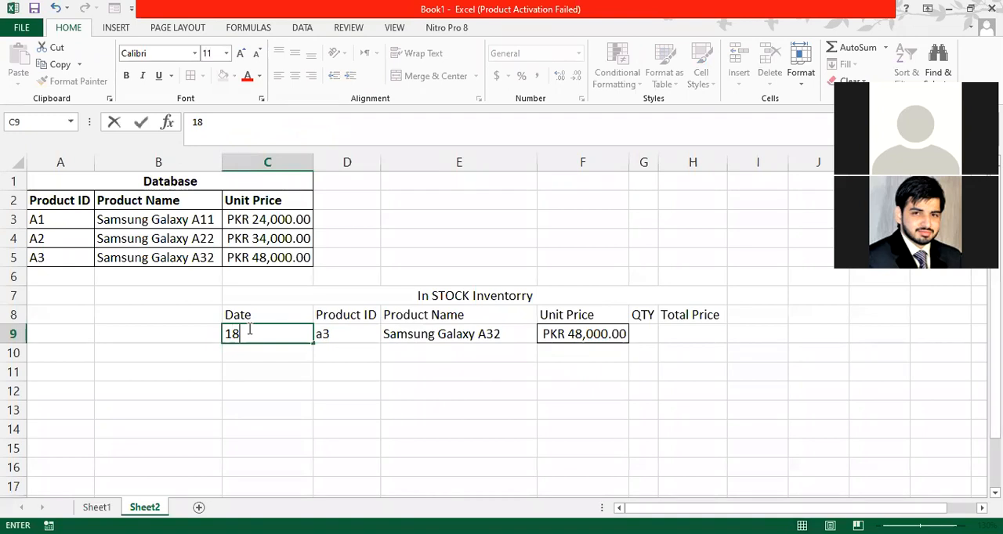
{"action": "type", "text": "-mar-21"}
{"action": "key", "text": "Return"}
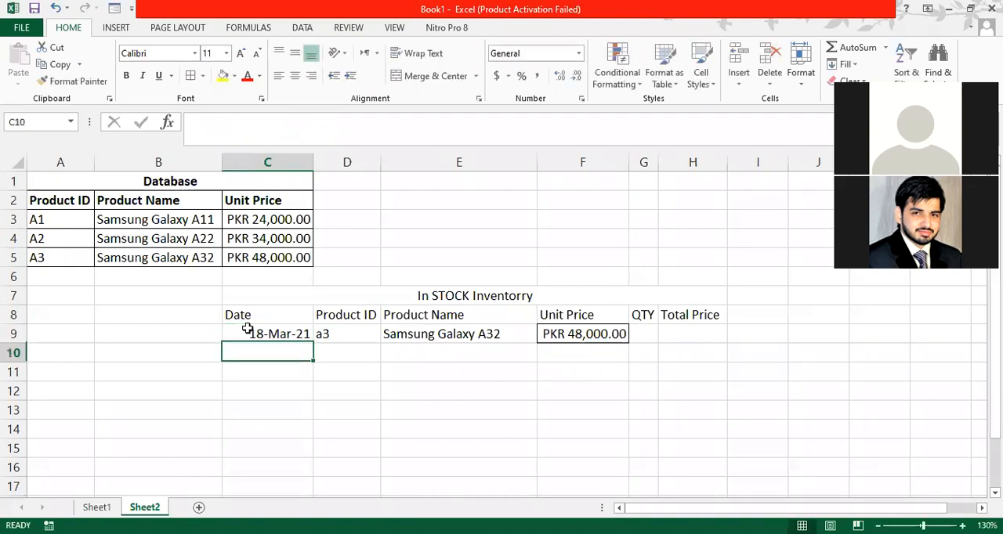
- Fill the date series from C9 down one row into C10
{"action": "left_click", "coordinate": [274, 334]}
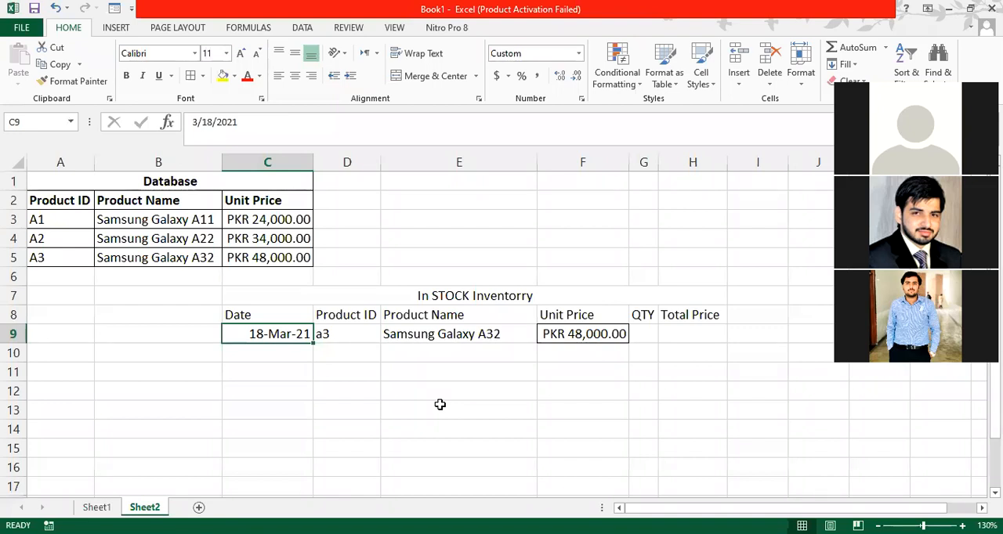
{"action": "left_click", "coordinate": [278, 351]}
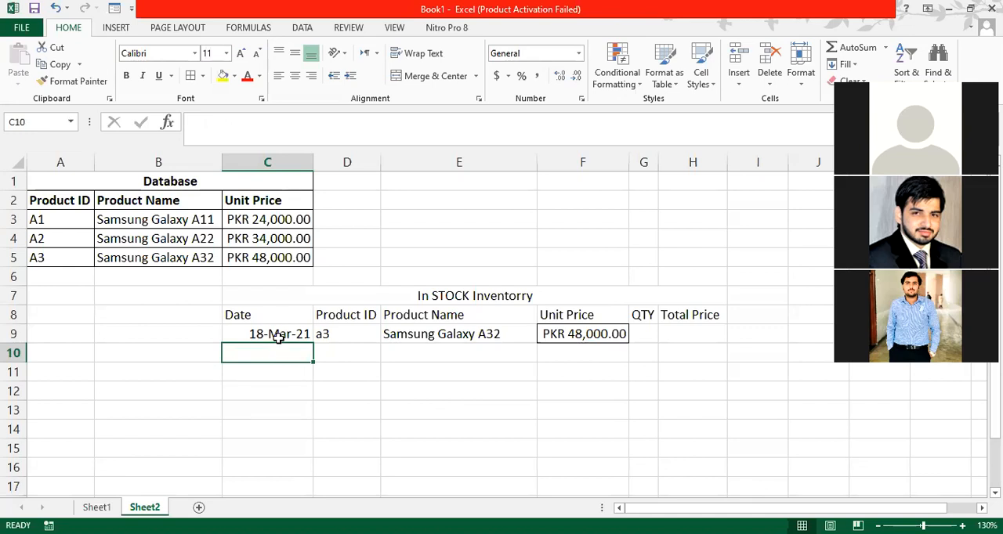
{"action": "left_click", "coordinate": [276, 334]}
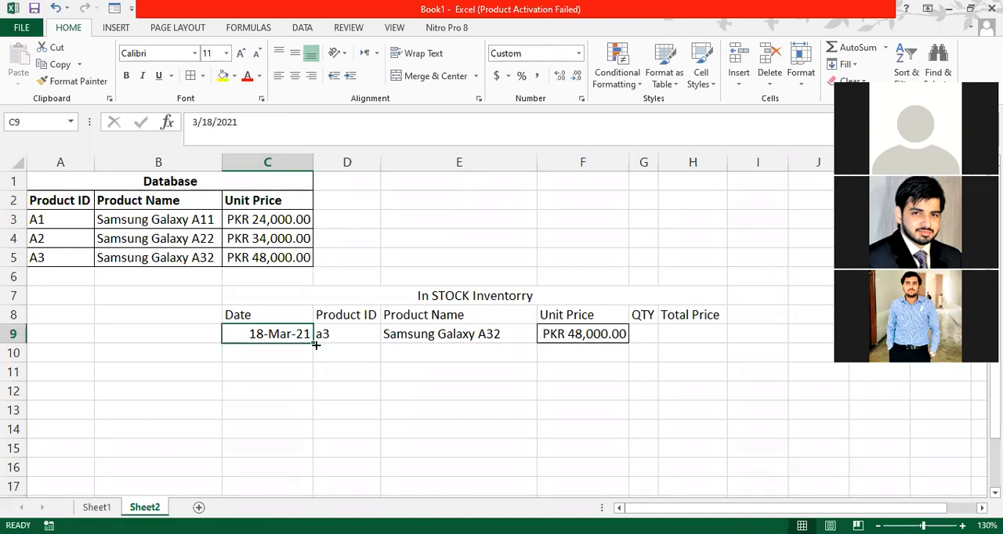
{"action": "left_click_drag", "start_coordinate": [316, 347], "coordinate": [308, 351]}
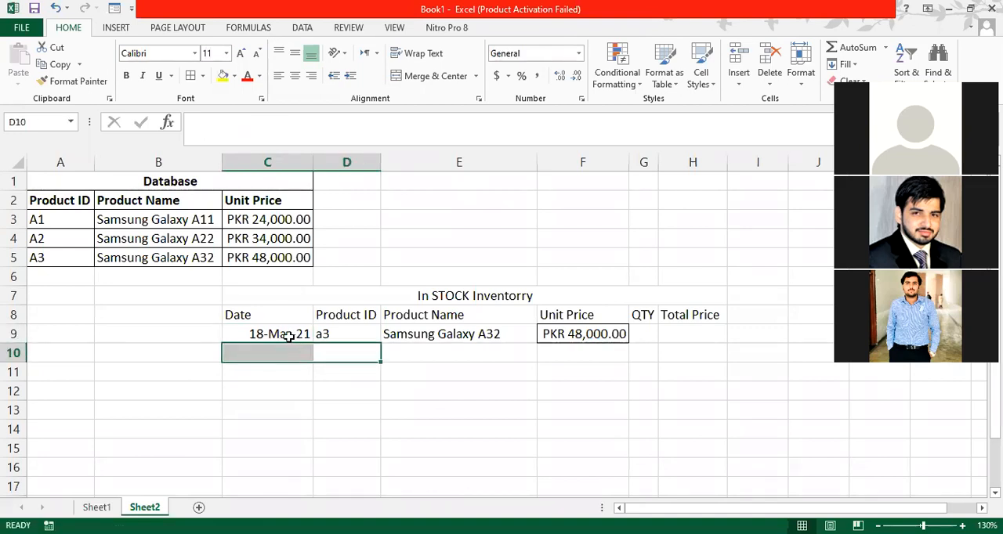
{"action": "left_click", "coordinate": [295, 335]}
{"action": "left_click_drag", "start_coordinate": [312, 346], "coordinate": [317, 362]}
{"action": "left_click", "coordinate": [346, 355]}
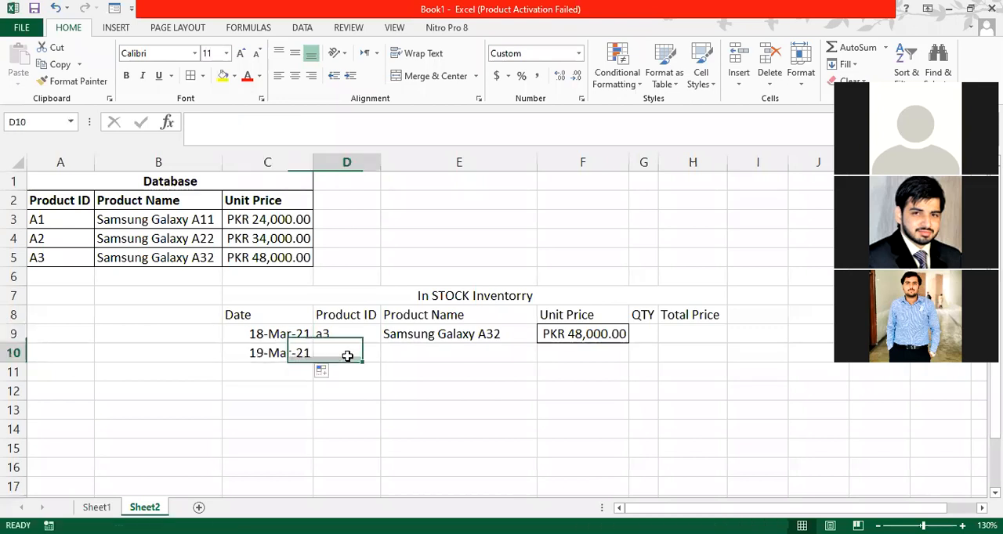
- Begin a VLOOKUP formula in Product Name cell E10 with product ID cell D10 as the lookup value
{"action": "left_click", "coordinate": [413, 348]}
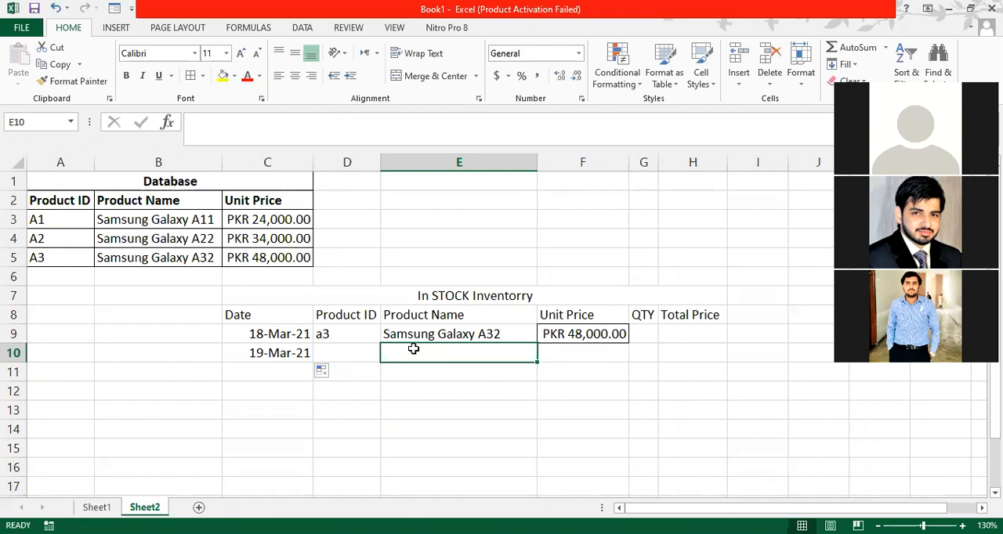
{"action": "type", "text": "="}
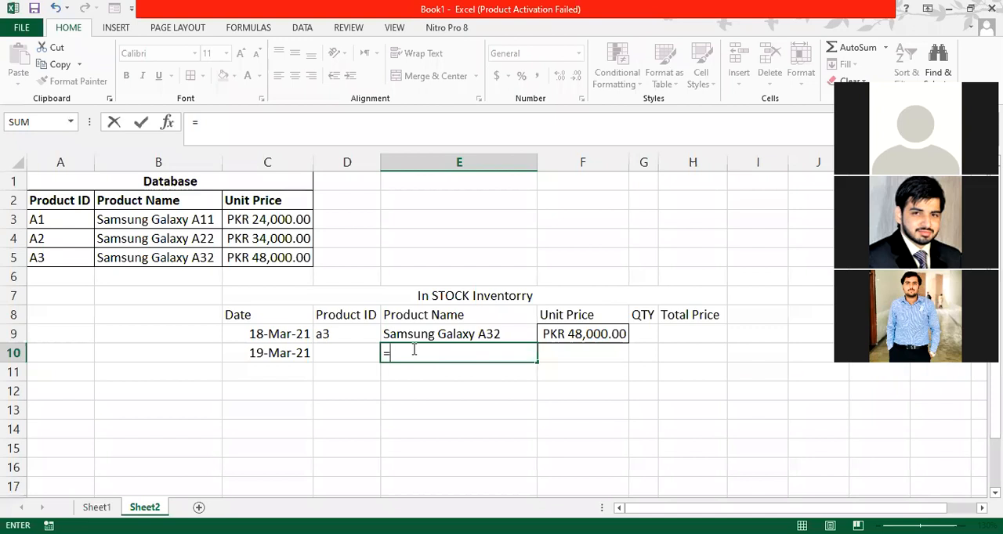
{"action": "type", "text": "Vloo"}
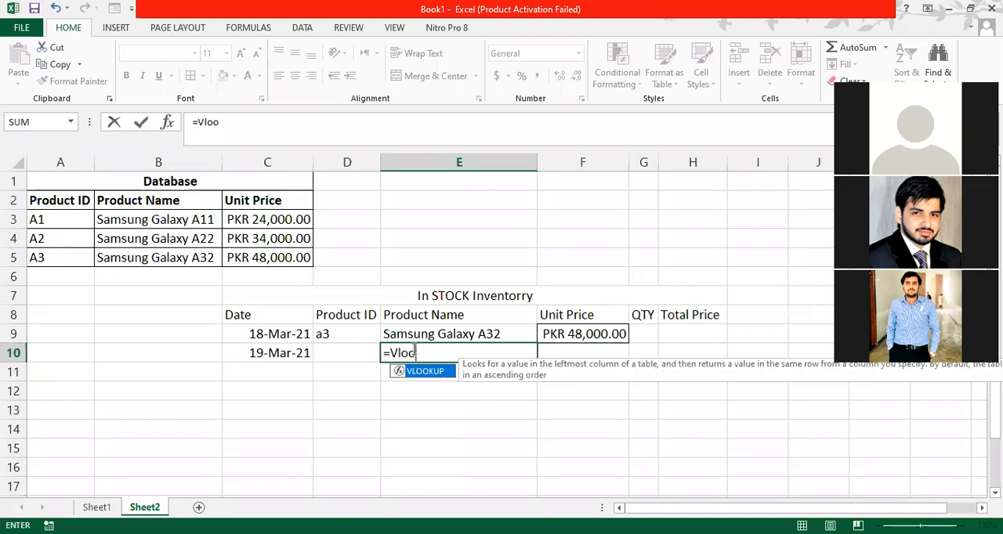
{"action": "type", "text": "kup("}
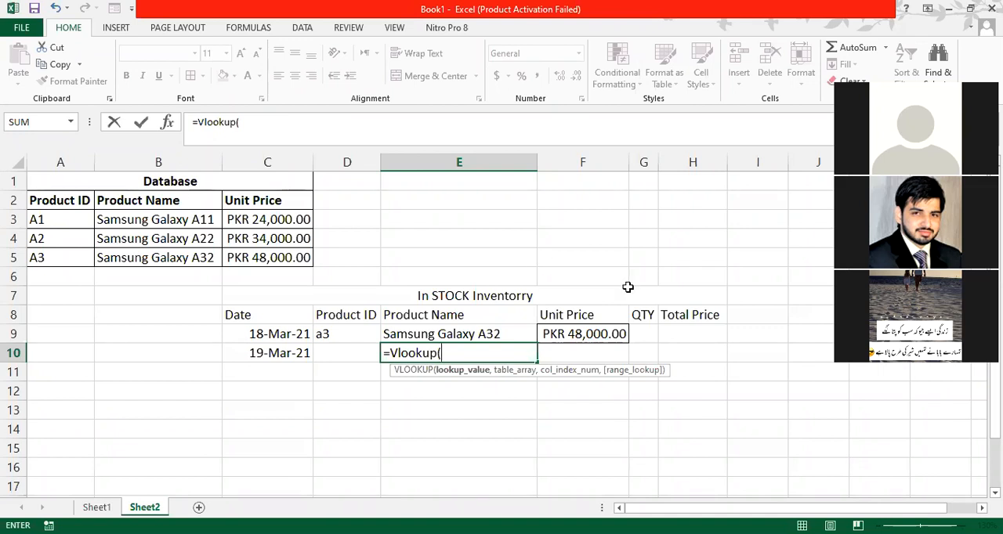
{"action": "key", "text": "alt+Tab"}
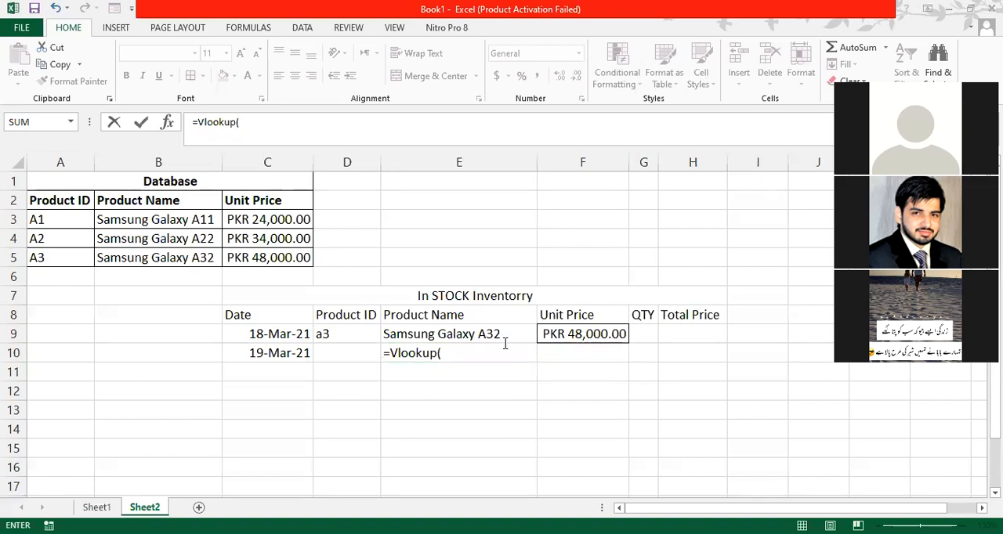
{"action": "left_click", "coordinate": [461, 352]}
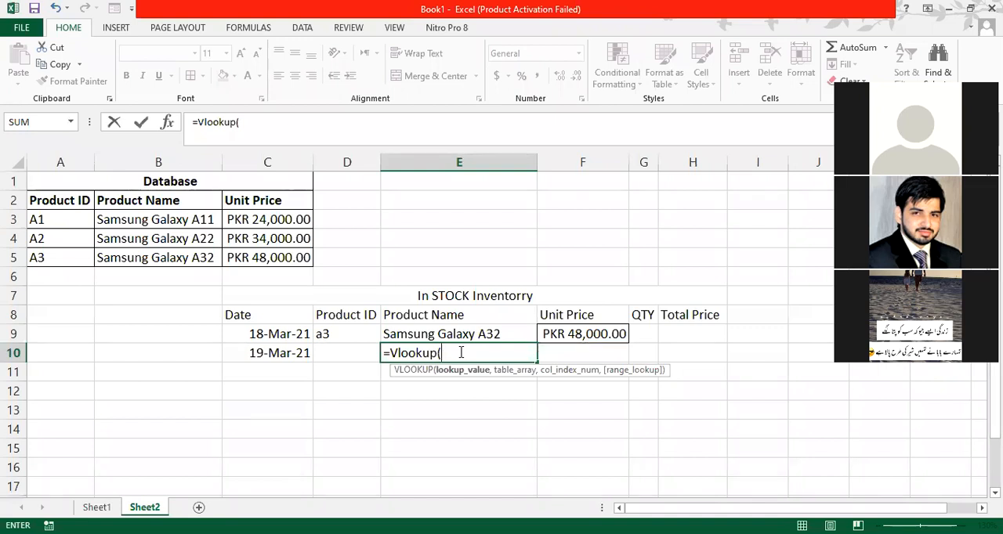
{"action": "left_click", "coordinate": [346, 356]}
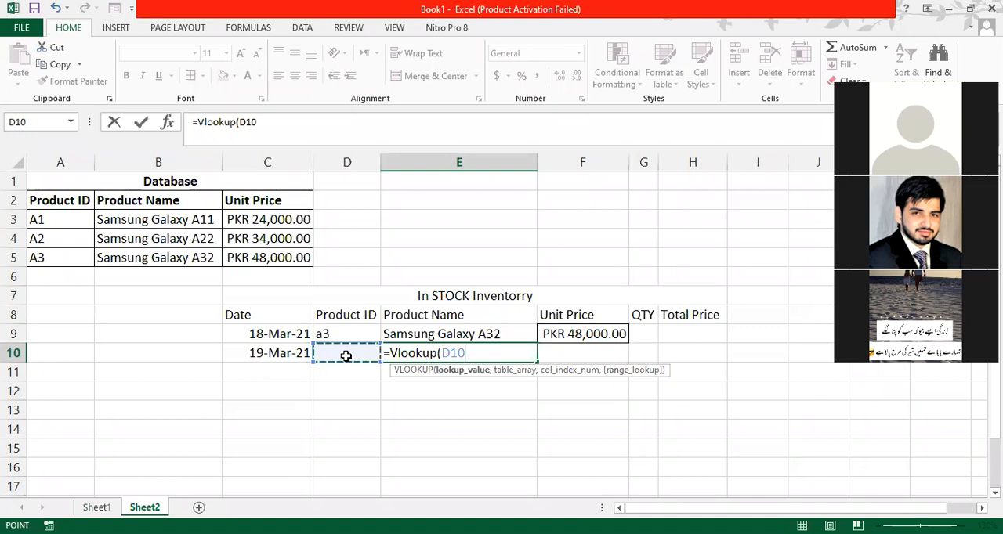
{"action": "type", "text": ","}
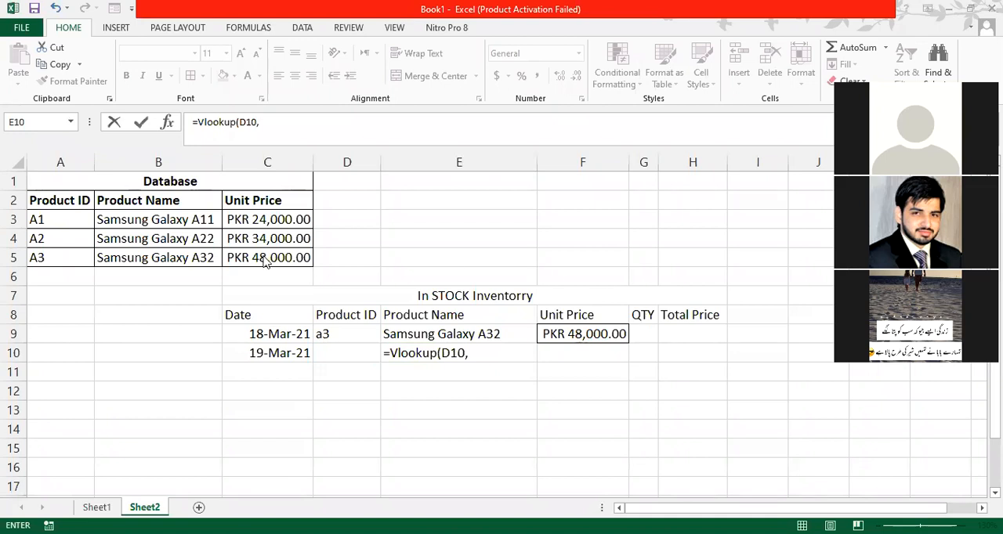
- Complete the E10 VLOOKUP with table array A2:C5, column index 2 and FALSE for an exact match
{"action": "left_click", "coordinate": [57, 202]}
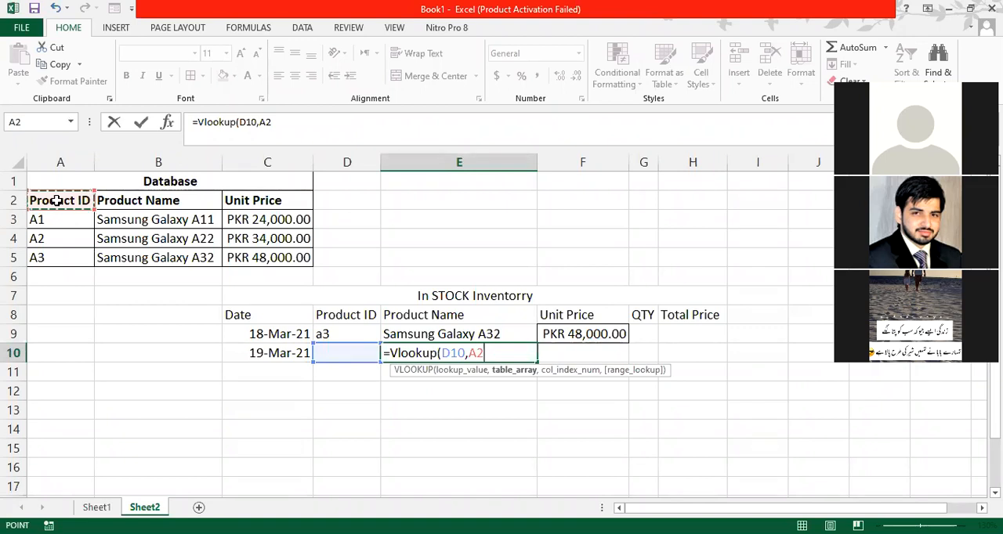
{"action": "key", "text": "ctrl+shift+Right"}
{"action": "key", "text": "ctrl+shift+Down"}
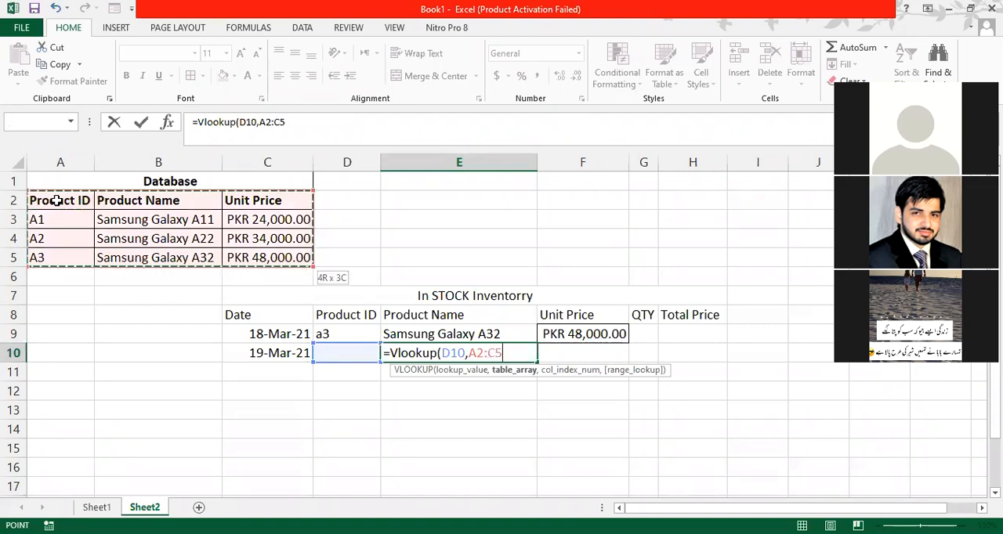
{"action": "type", "text": ","}
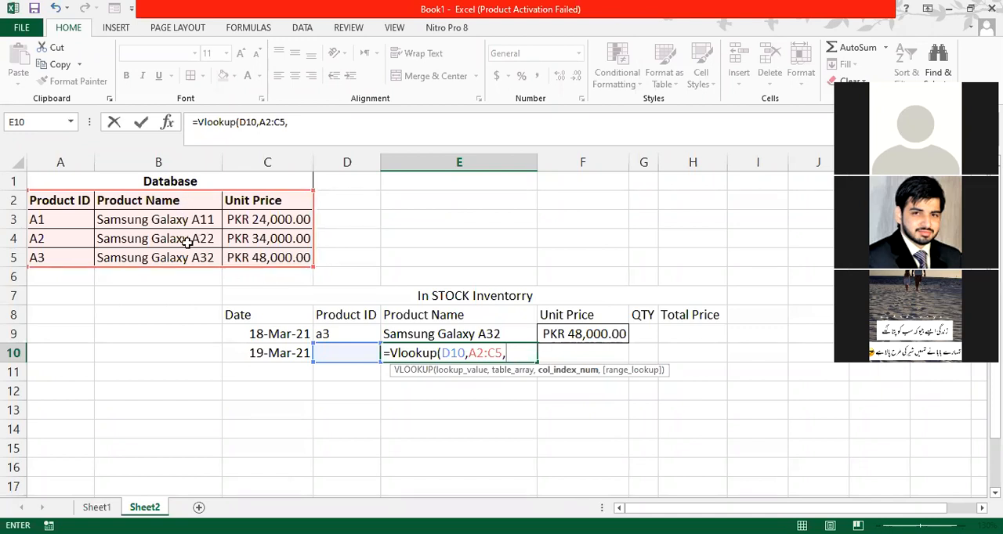
{"action": "type", "text": "2,"}
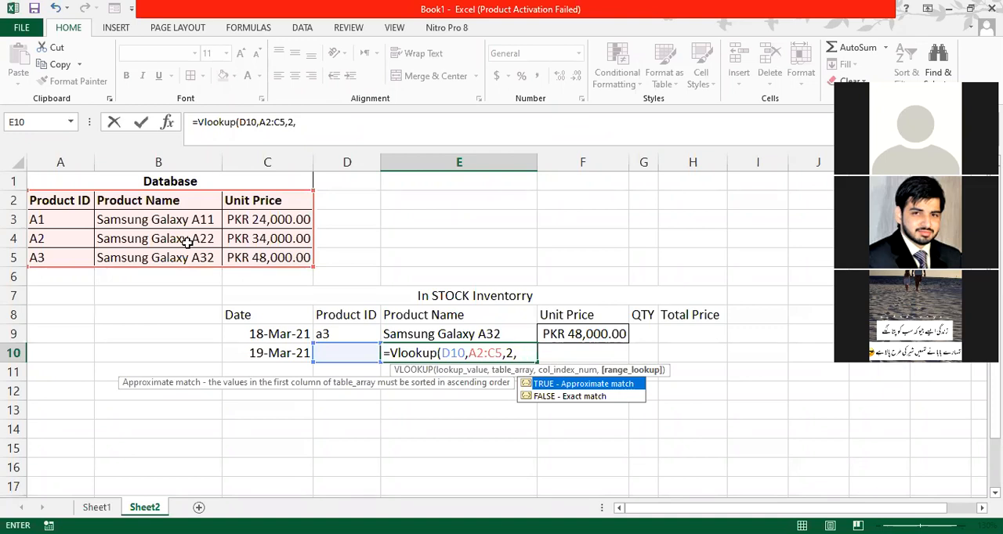
{"action": "type", "text": "fals"}
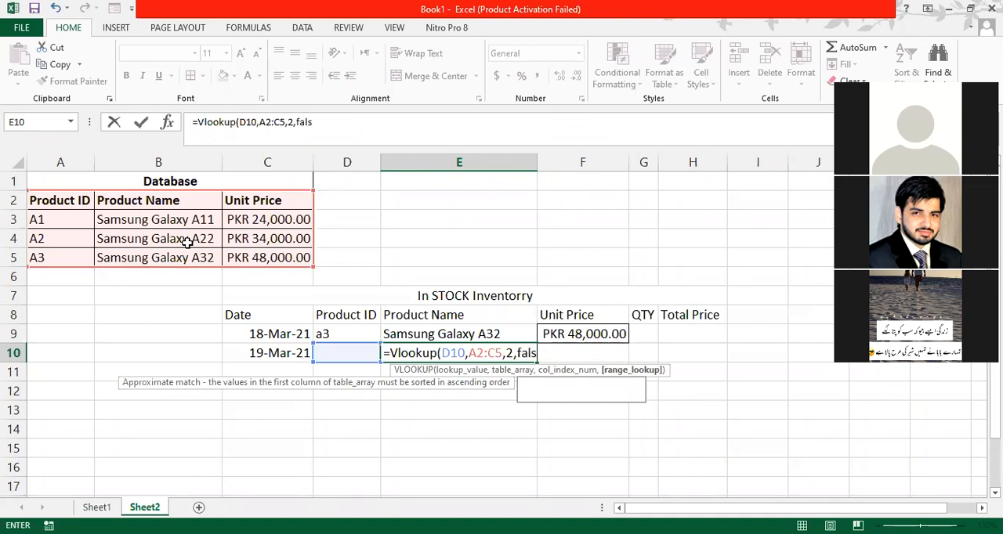
{"action": "type", "text": "e)"}
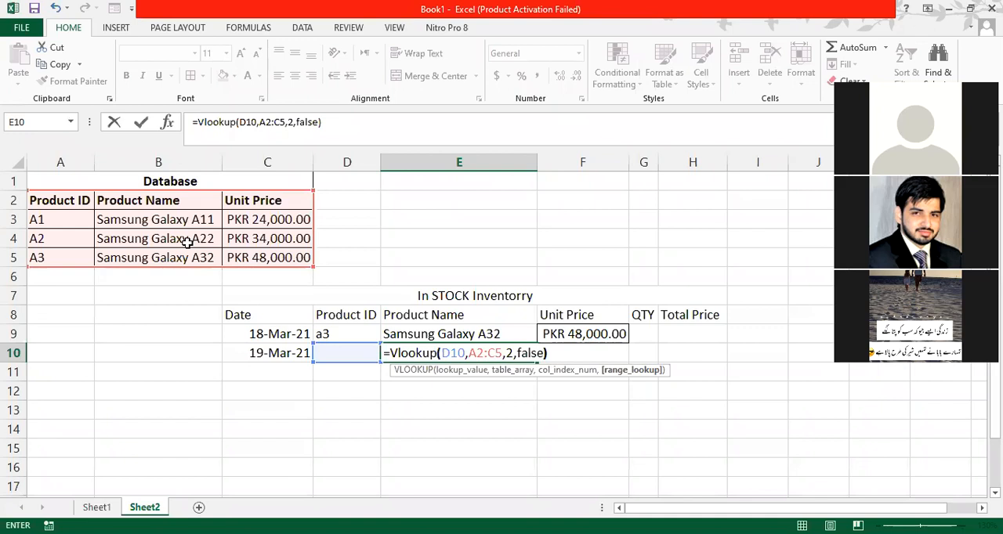
{"action": "key", "text": "Return"}
- Set the product ID in D10 to a1 to test the product name lookup
{"action": "key", "text": "Up"}
{"action": "key", "text": "Left"}
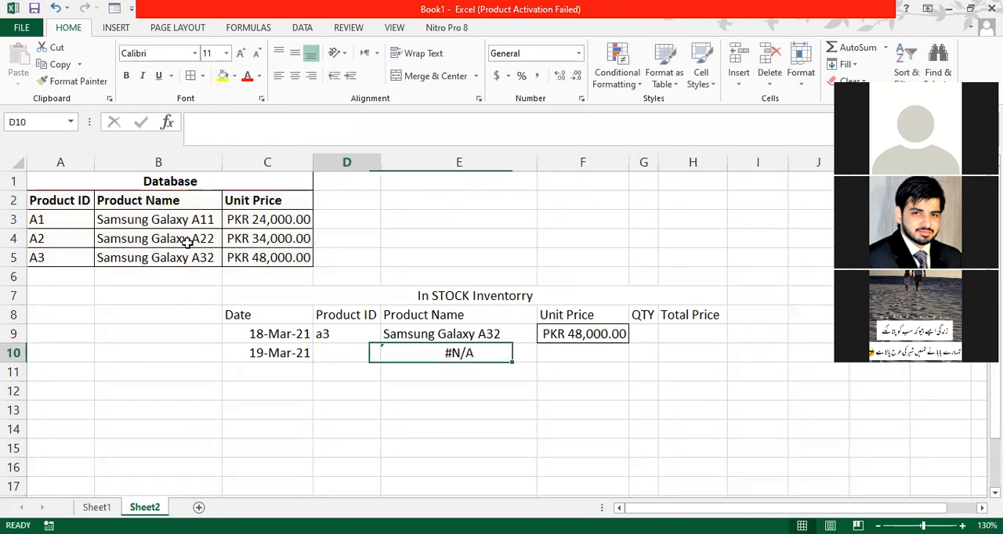
{"action": "type", "text": "a3"}
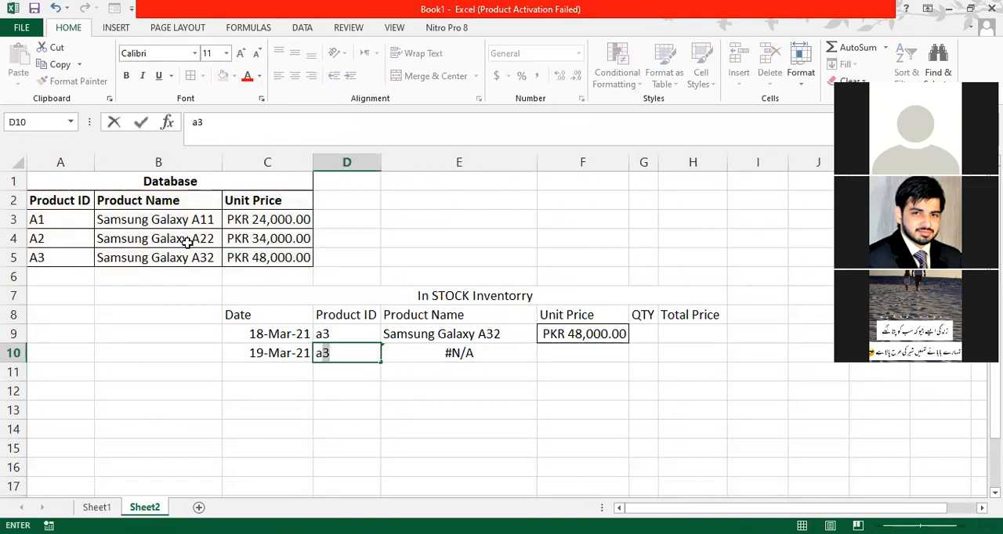
{"action": "key", "text": "BackSpace"}
{"action": "type", "text": "1"}
{"action": "key", "text": "Return"}
{"action": "key", "text": "Up"}
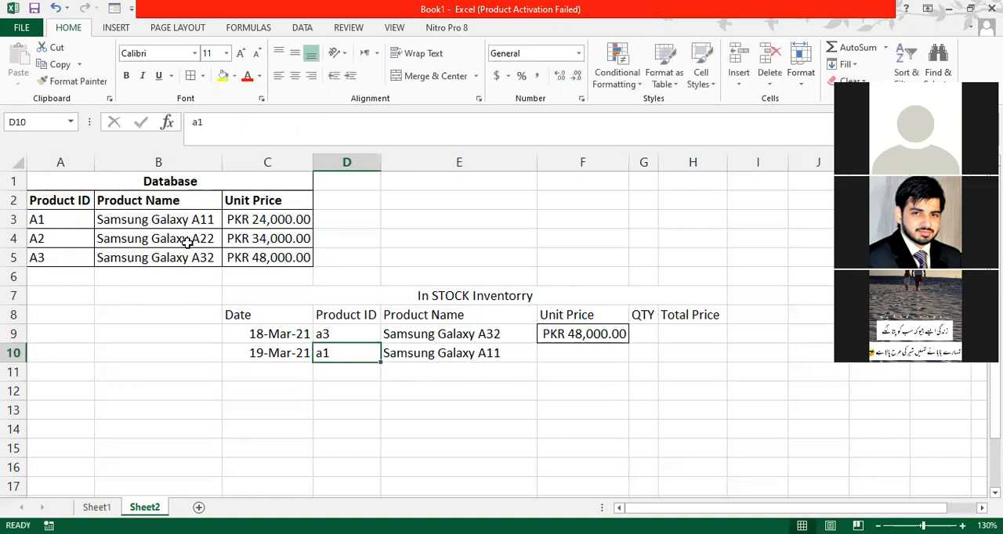
- Begin a VLOOKUP formula in Unit Price cell F10 with product ID cell D10 as the lookup value
{"action": "key", "text": "Right"}
{"action": "key", "text": "Right"}
{"action": "key", "text": "Left"}
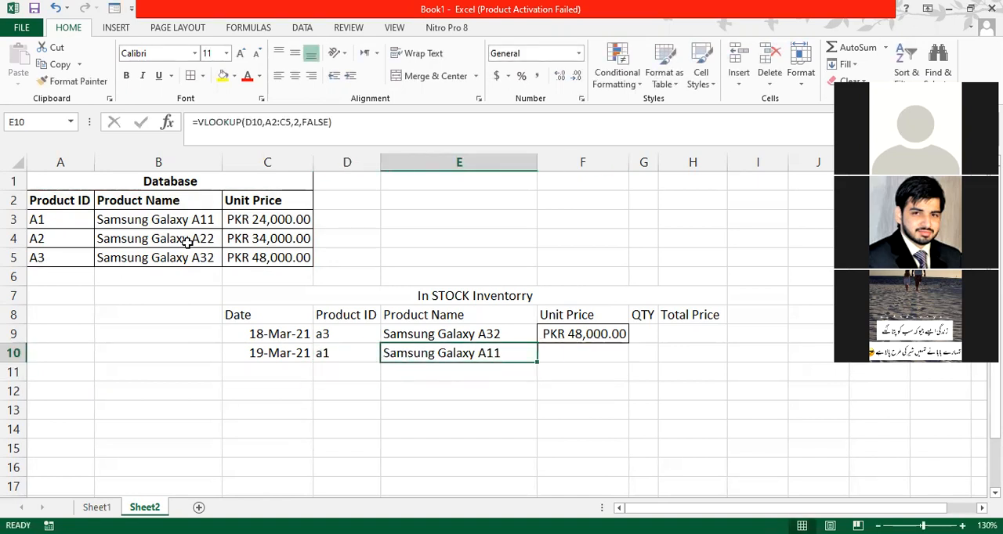
{"action": "key", "text": "Right"}
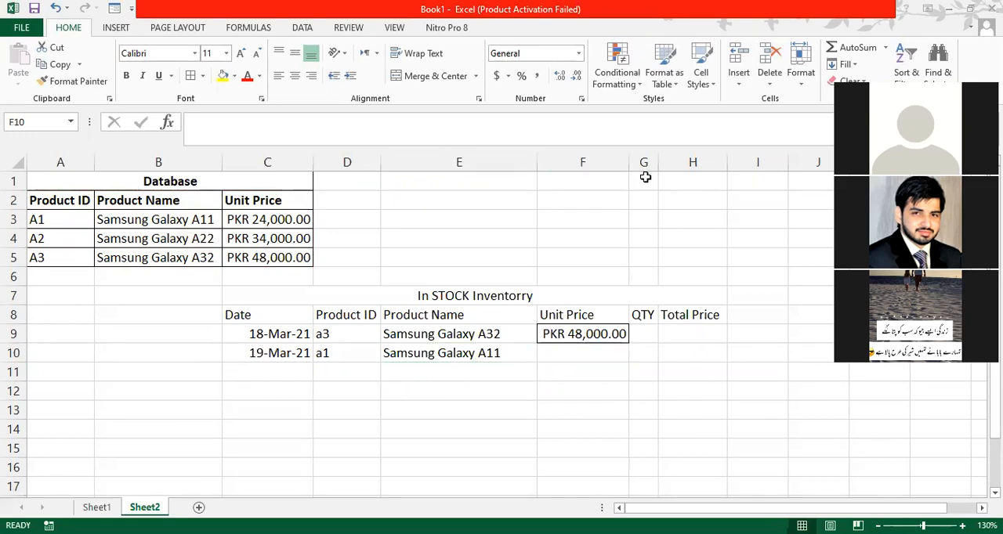
{"action": "left_click", "coordinate": [575, 350]}
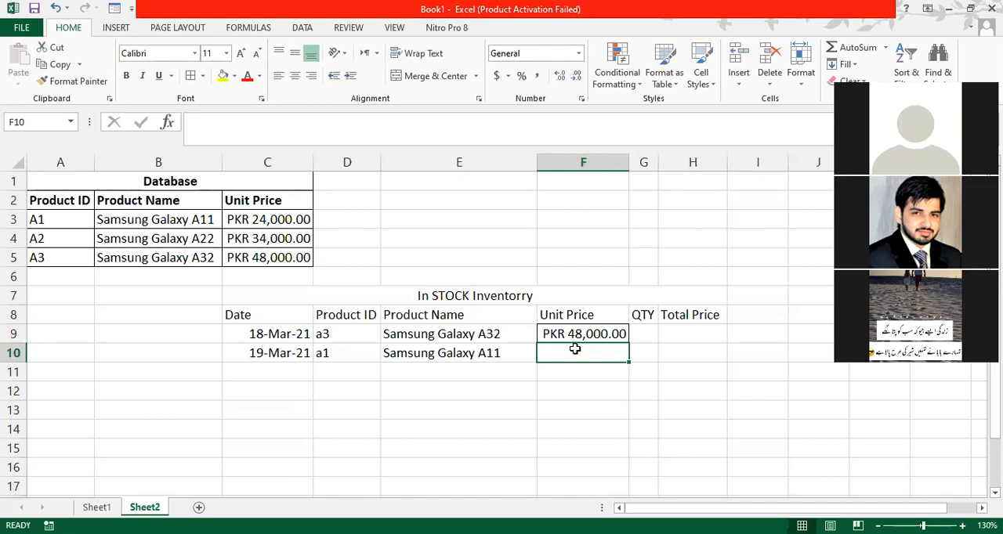
{"action": "type", "text": "="}
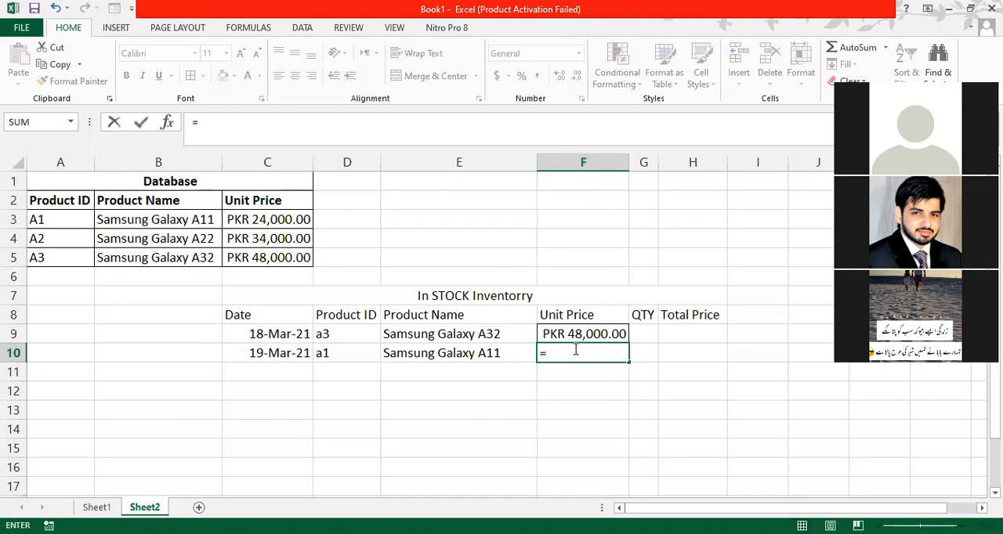
{"action": "type", "text": "vlool"}
{"action": "key", "text": "BackSpace"}
{"action": "type", "text": "kup"}
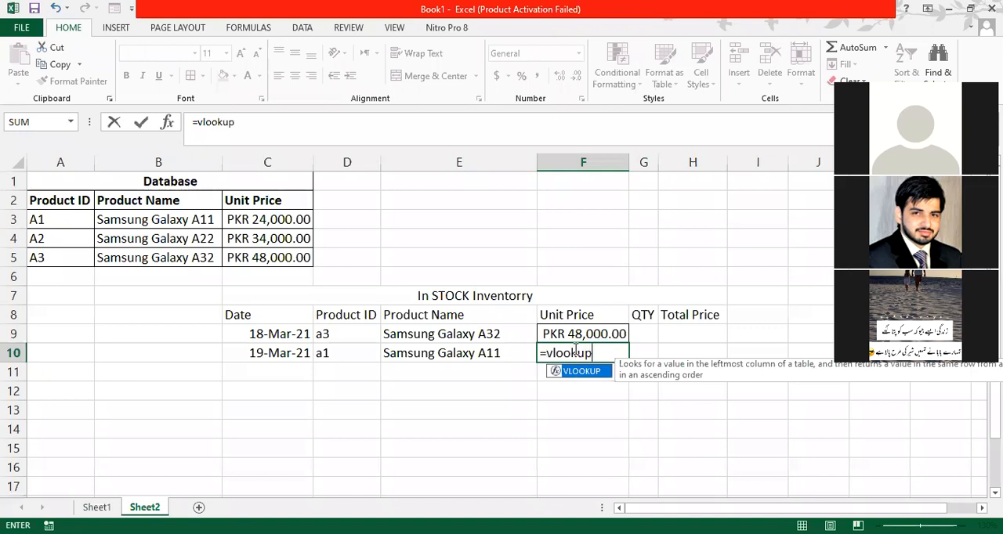
{"action": "type", "text": "("}
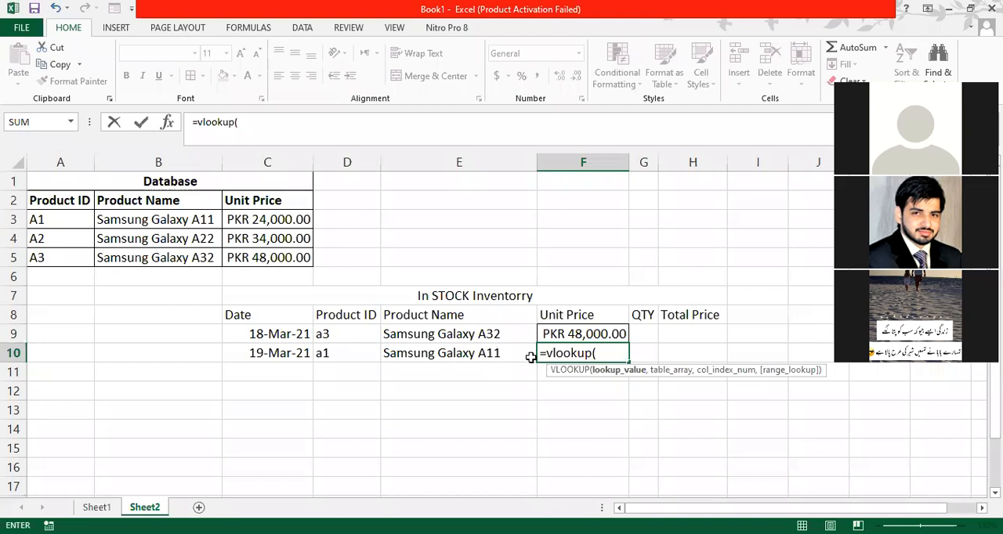
{"action": "left_click", "coordinate": [348, 351]}
{"action": "type", "text": ","}
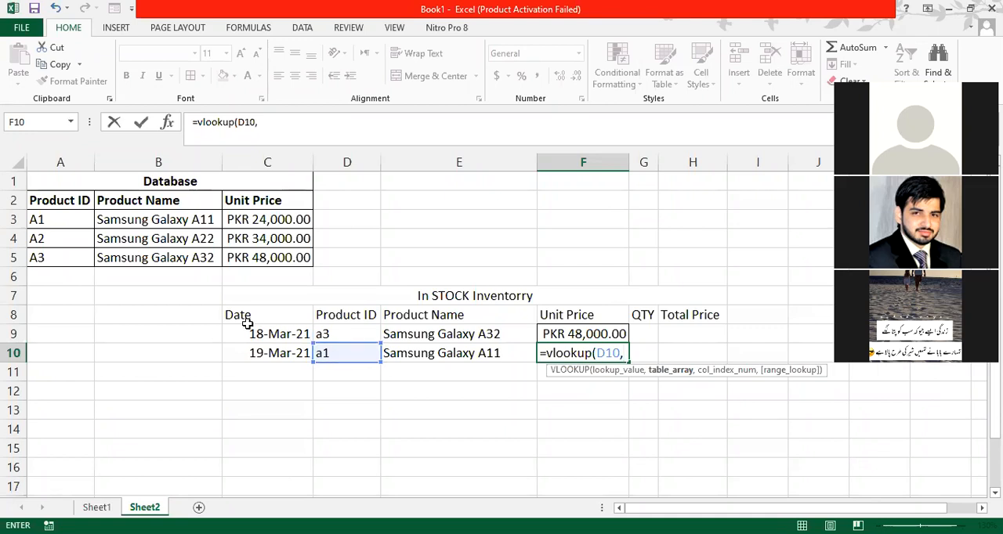
- Complete the F10 VLOOKUP with table array A2:C5, column index 3 and False for an exact match
{"action": "left_click", "coordinate": [60, 201]}
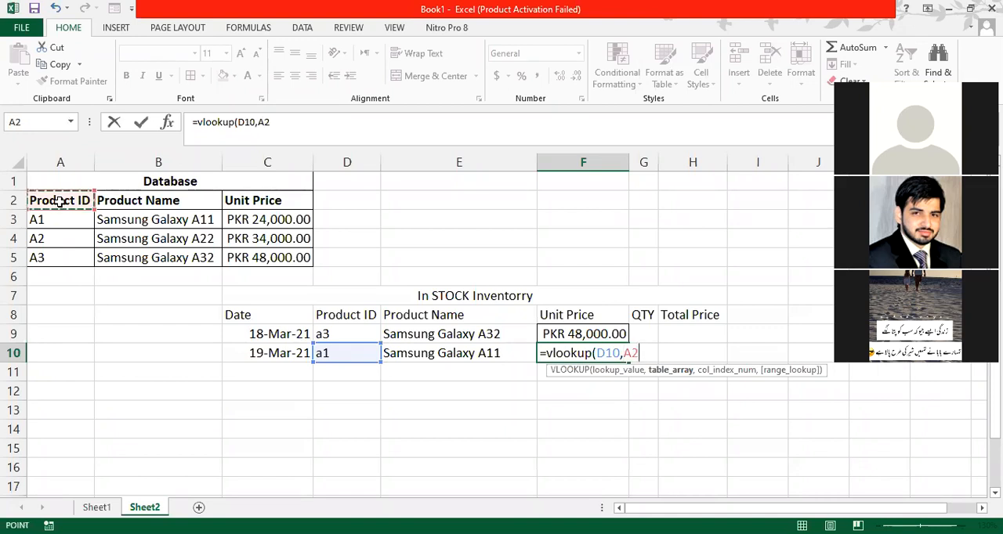
{"action": "left_click_drag", "start_coordinate": [60, 202], "coordinate": [270, 257]}
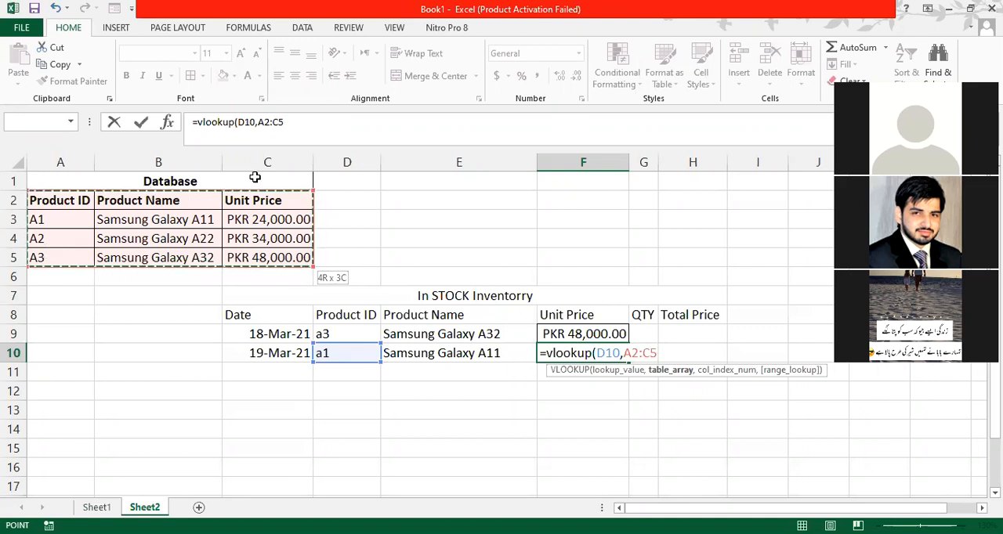
{"action": "left_click", "coordinate": [300, 130]}
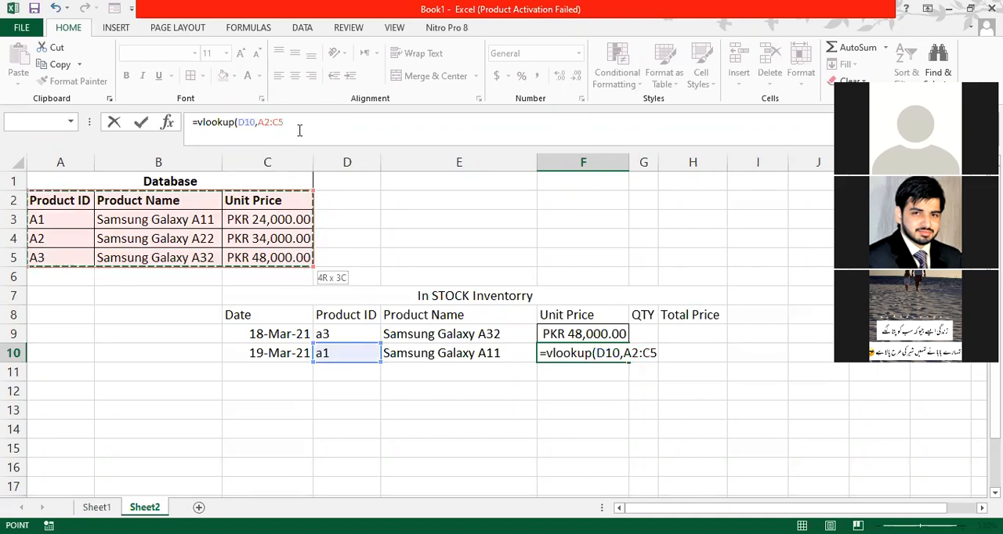
{"action": "type", "text": ",3"}
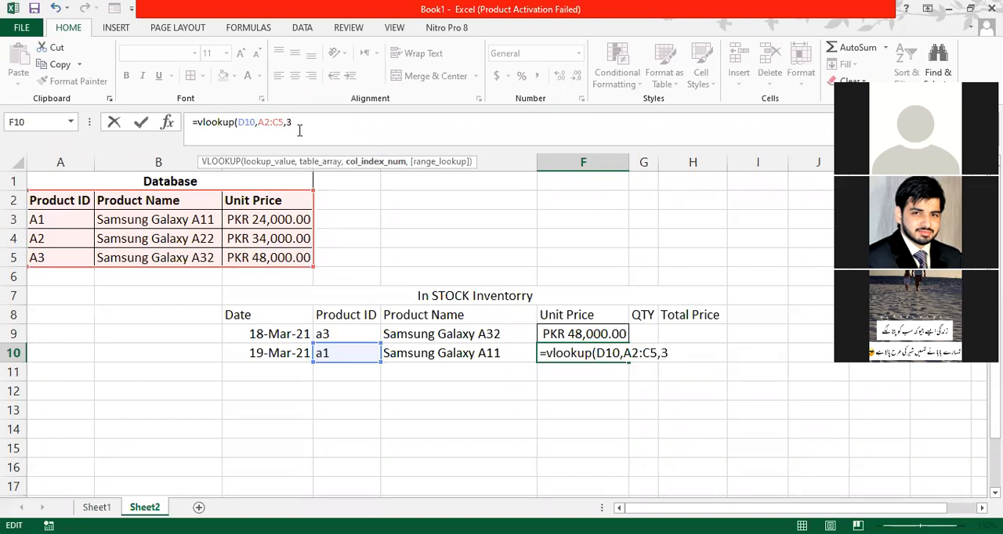
{"action": "type", "text": ","}
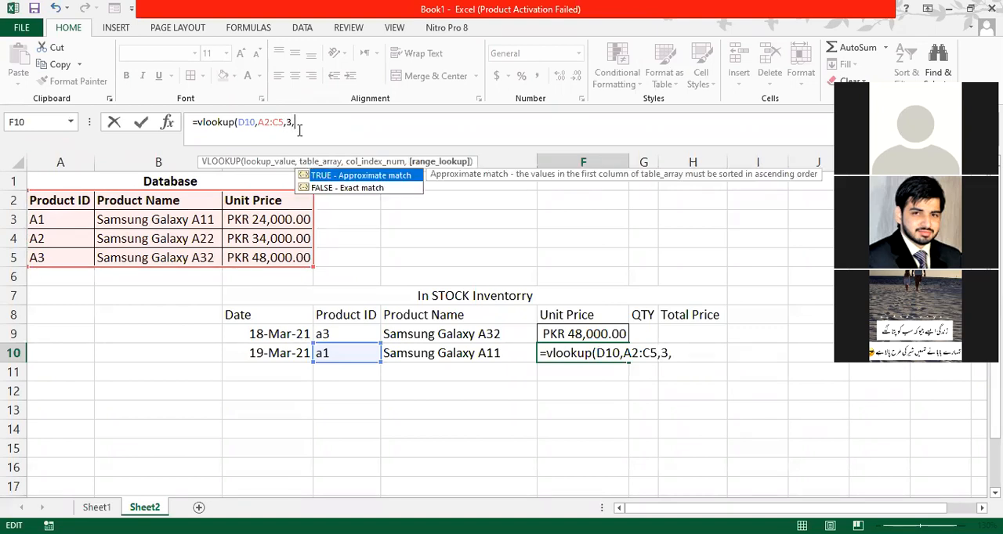
{"action": "type", "text": "False)"}
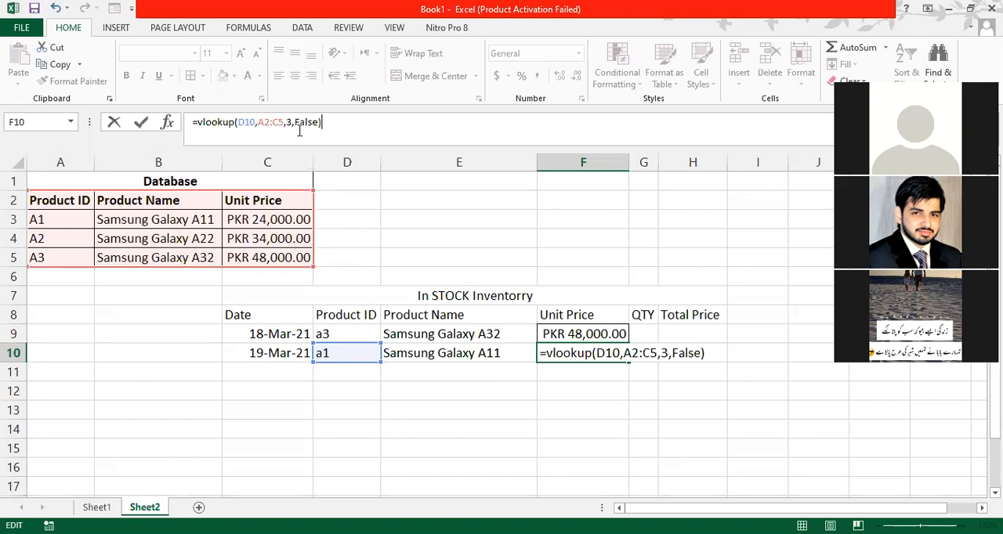
{"action": "key", "text": "Return"}
{"action": "key", "text": "Up"}
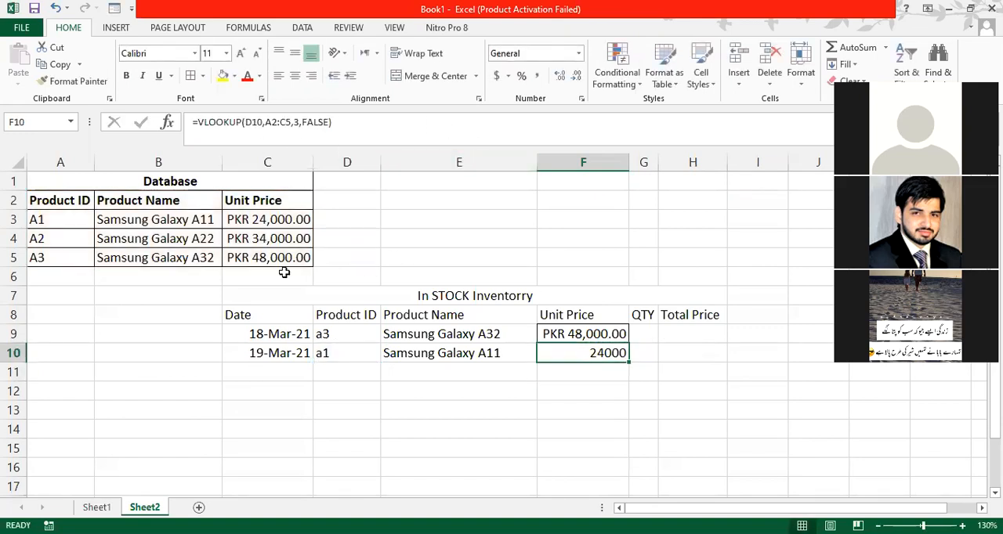
- Set the product ID in D10 to a3 to test both lookups in row 10
{"action": "left_click", "coordinate": [328, 352]}
{"action": "type", "text": "a3"}
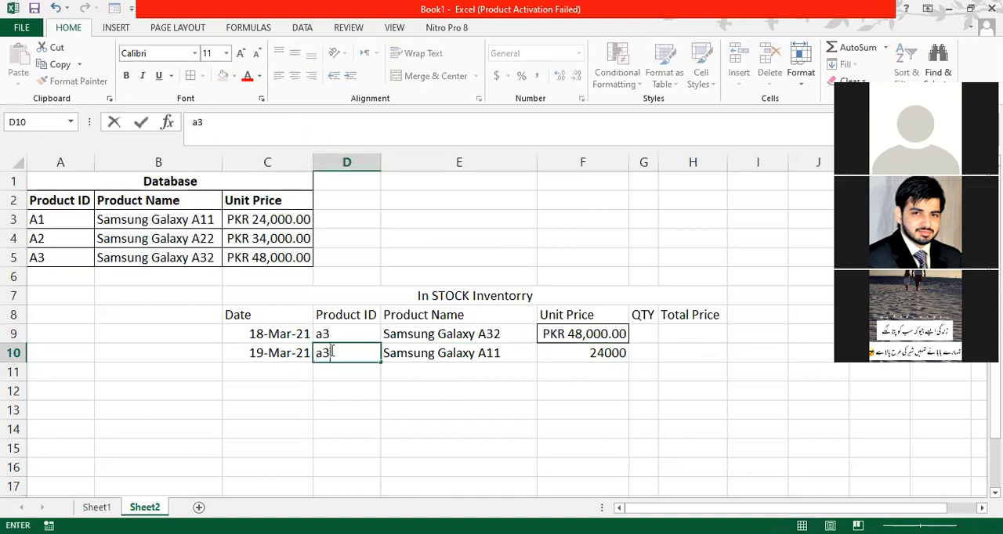
{"action": "key", "text": "Return"}
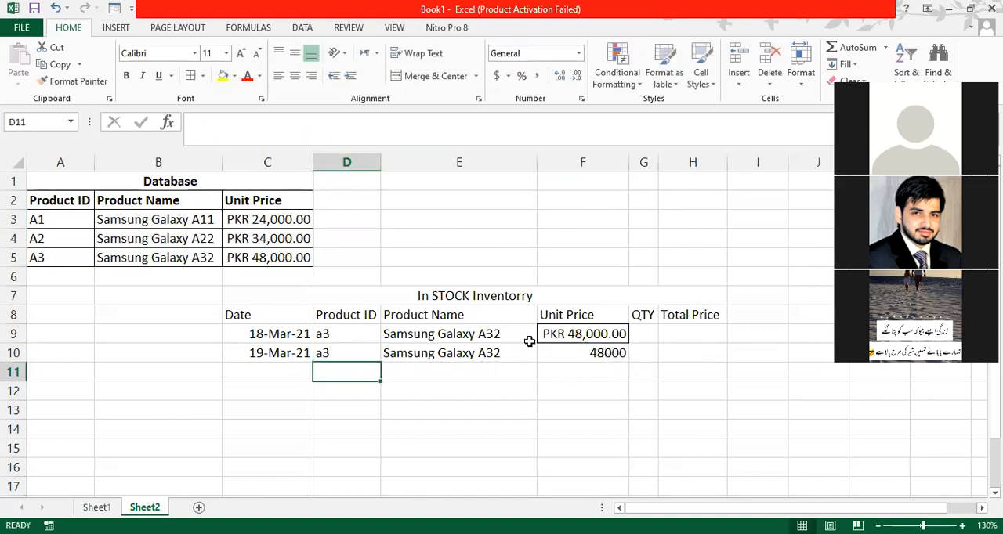
- Set the product ID in D10 to a2 so row 10 looks up the second database product
{"action": "left_click", "coordinate": [342, 354]}
{"action": "double_click", "coordinate": [343, 353]}
{"action": "key", "text": "BackSpace"}
{"action": "type", "text": "2"}
{"action": "key", "text": "Return"}
{"action": "left_click", "coordinate": [343, 353]}
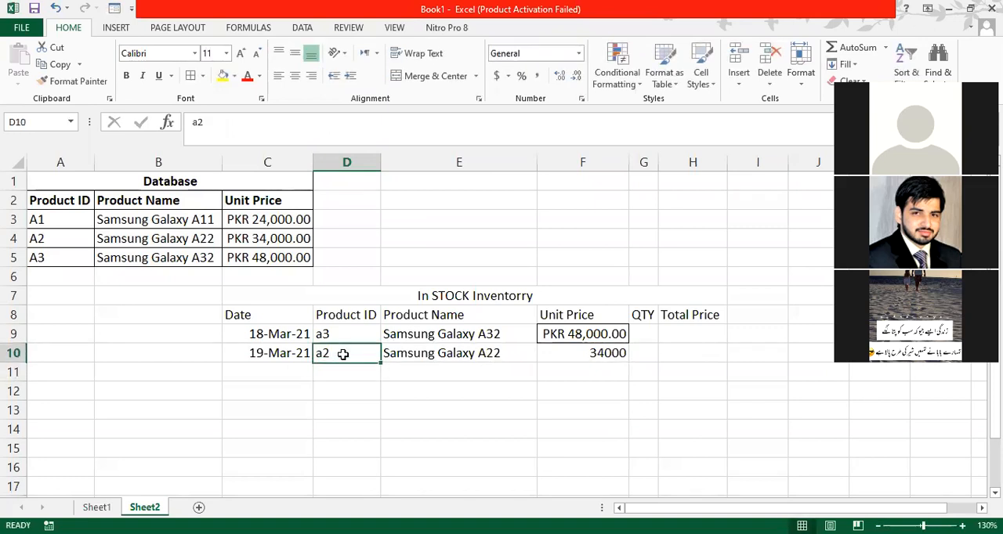
- Copy the currency and border formatting of Unit Price cell F9 onto F9:F14 with Format Painter
{"action": "left_click", "coordinate": [553, 330]}
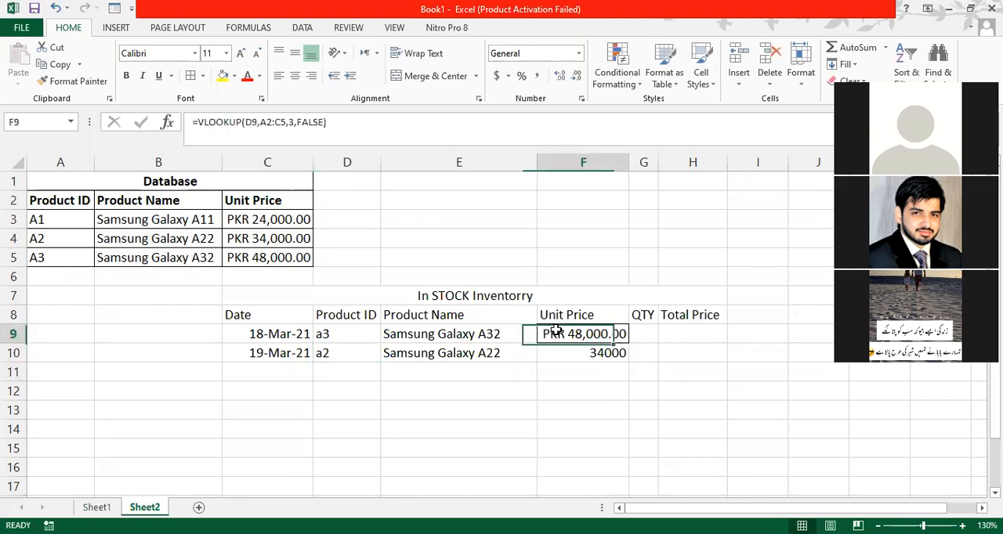
{"action": "left_click", "coordinate": [87, 81]}
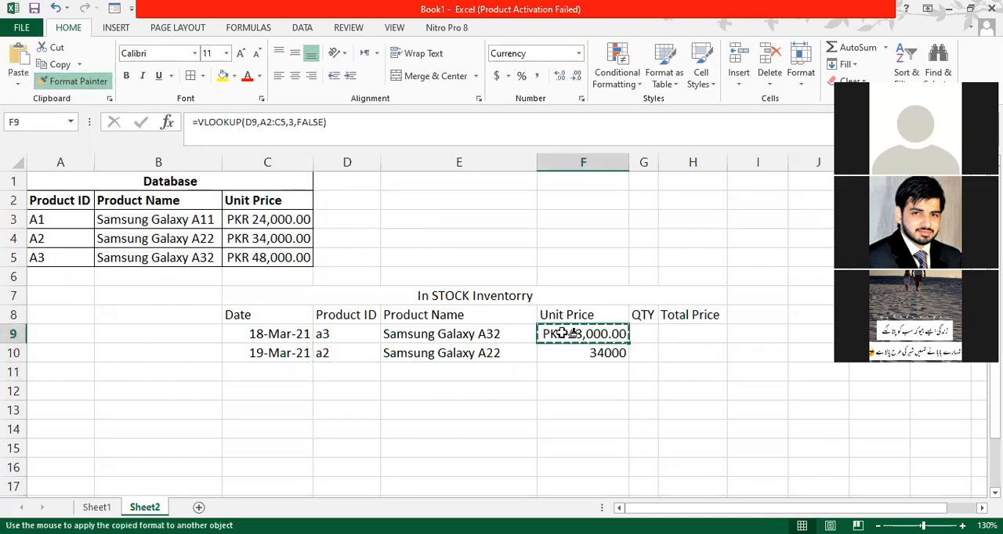
{"action": "left_click_drag", "start_coordinate": [571, 333], "coordinate": [588, 432]}
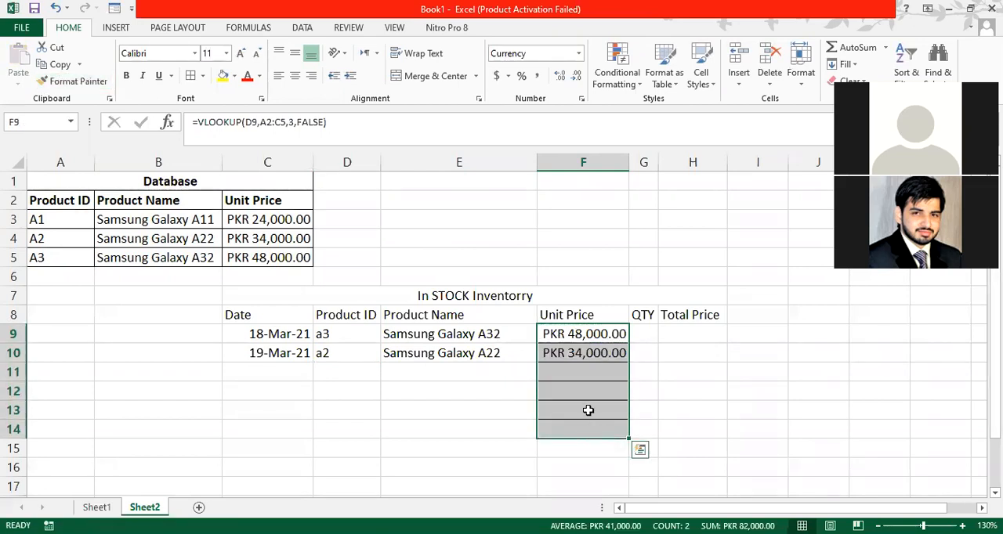
{"action": "left_click", "coordinate": [568, 354]}
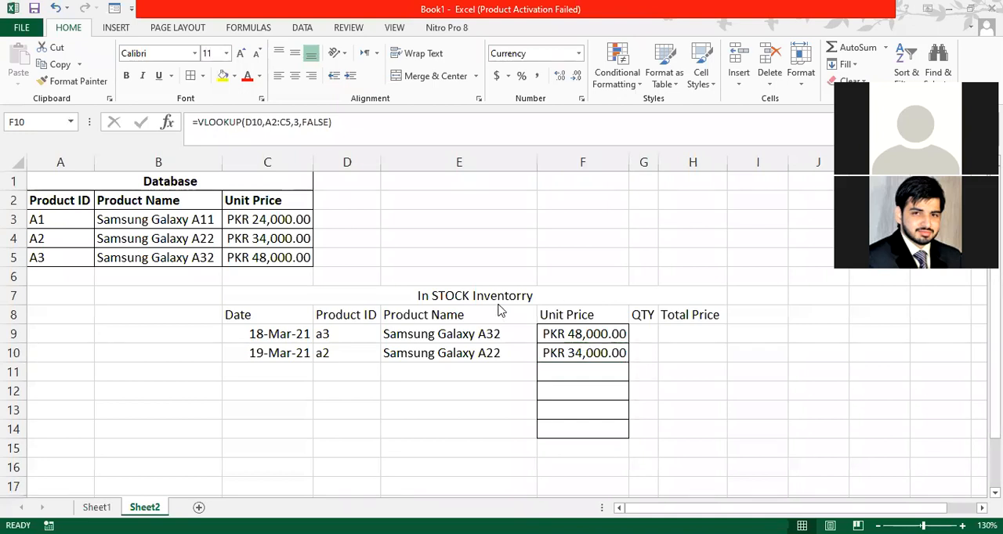
- Copy the formatting of database price cell C4 onto the Unit Price cells F9:F15 with Format Painter
{"action": "left_click", "coordinate": [263, 239]}
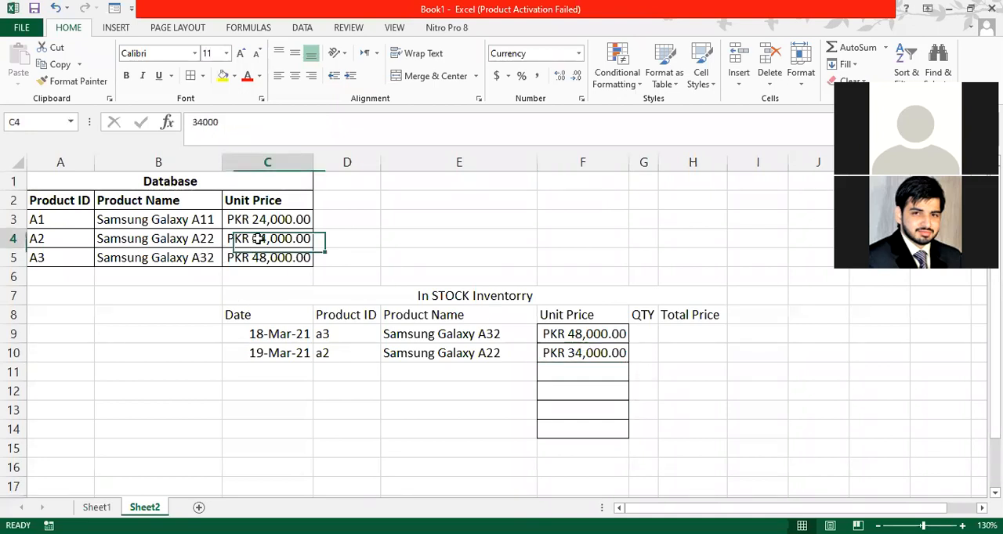
{"action": "left_click", "coordinate": [75, 81]}
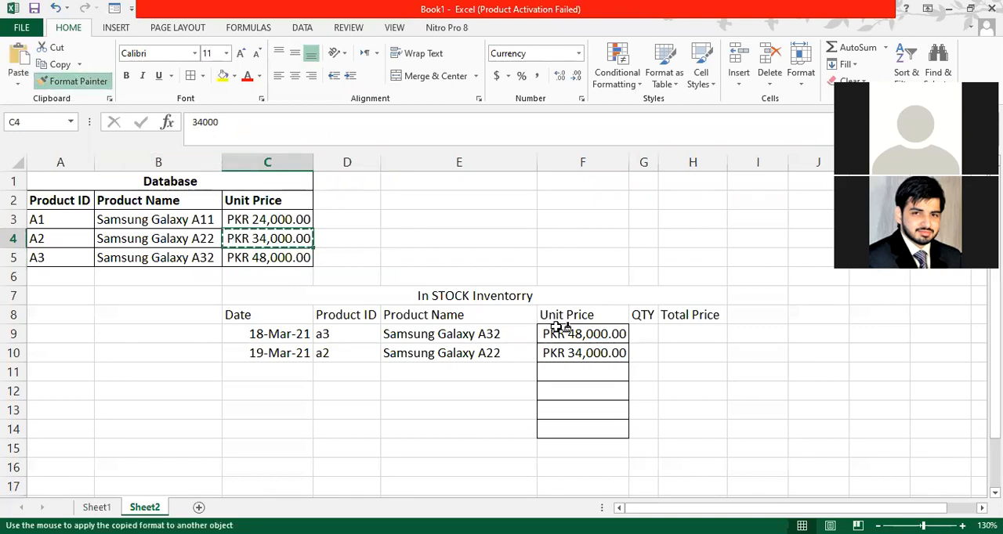
{"action": "left_click_drag", "start_coordinate": [561, 331], "coordinate": [584, 447]}
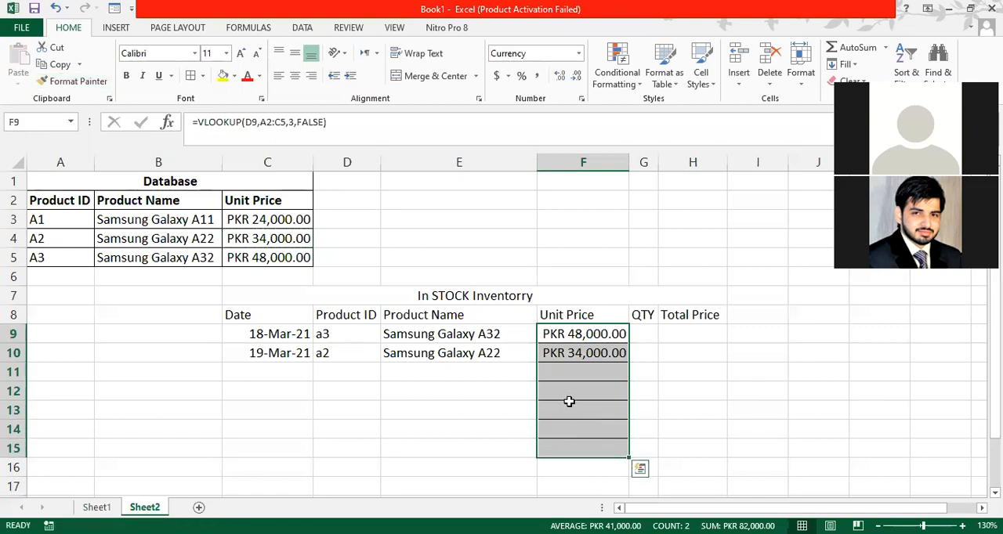
{"action": "left_click", "coordinate": [562, 330]}
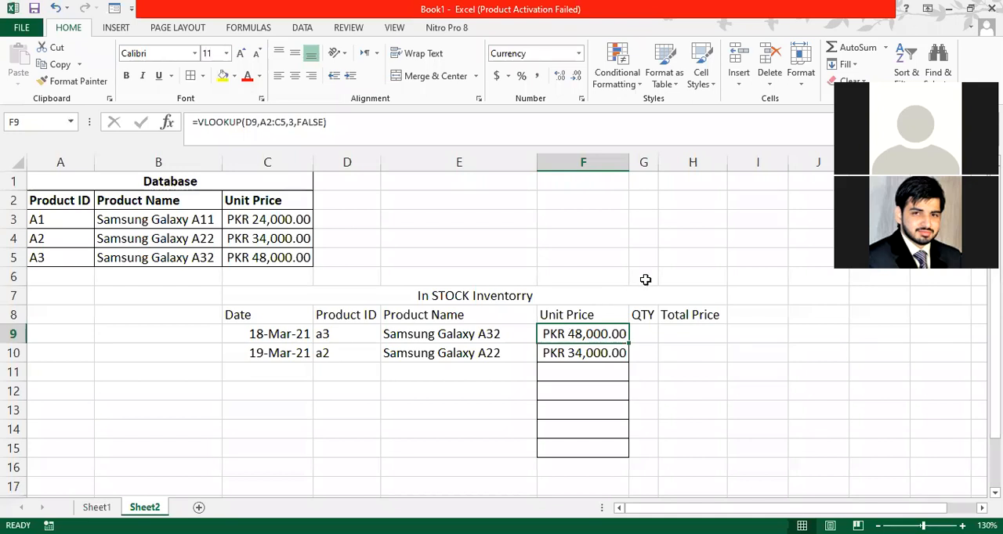
{"action": "key", "text": "alt+Tab"}
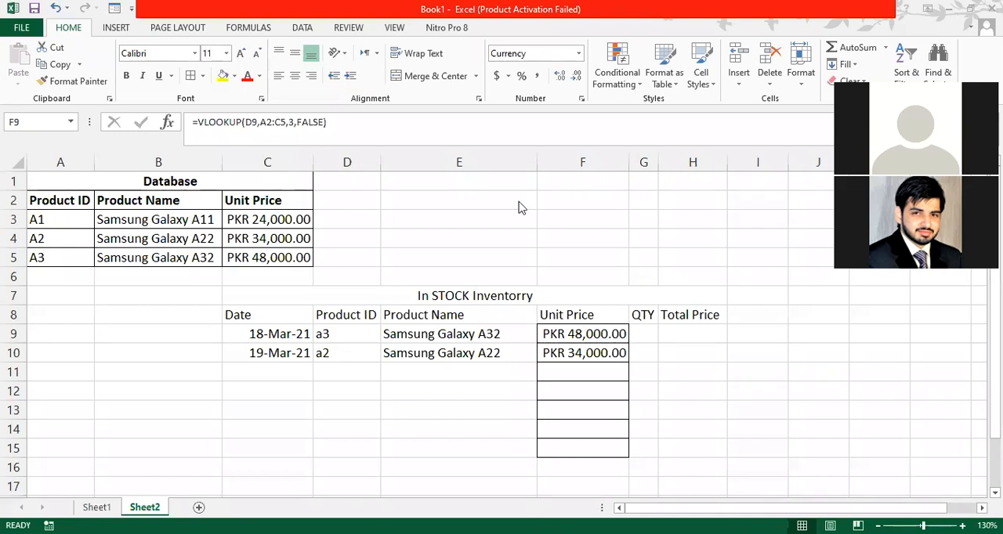
{"action": "left_click", "coordinate": [267, 253]}
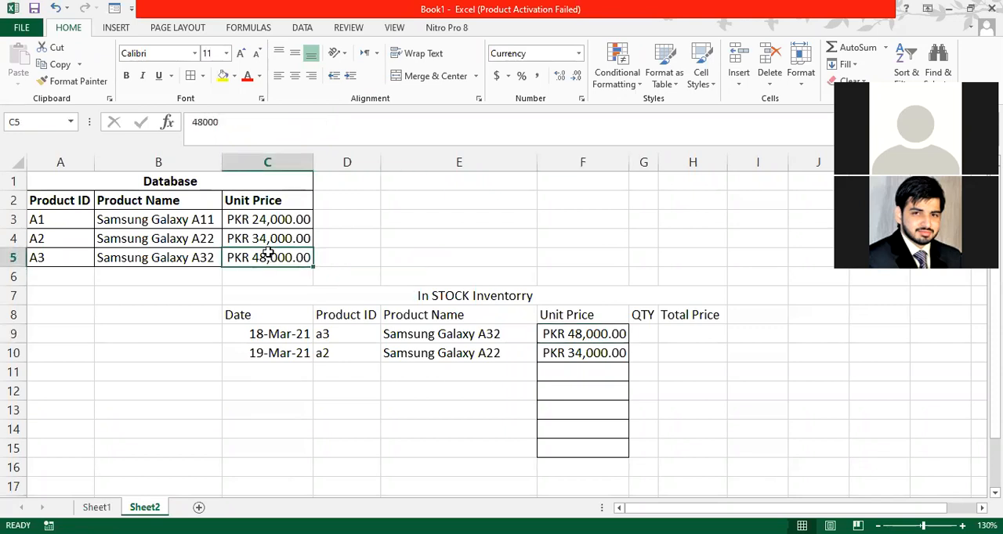
- Format Total Price cell H9 as Currency with the PKR symbol and 2 decimal places
{"action": "left_click", "coordinate": [679, 337]}
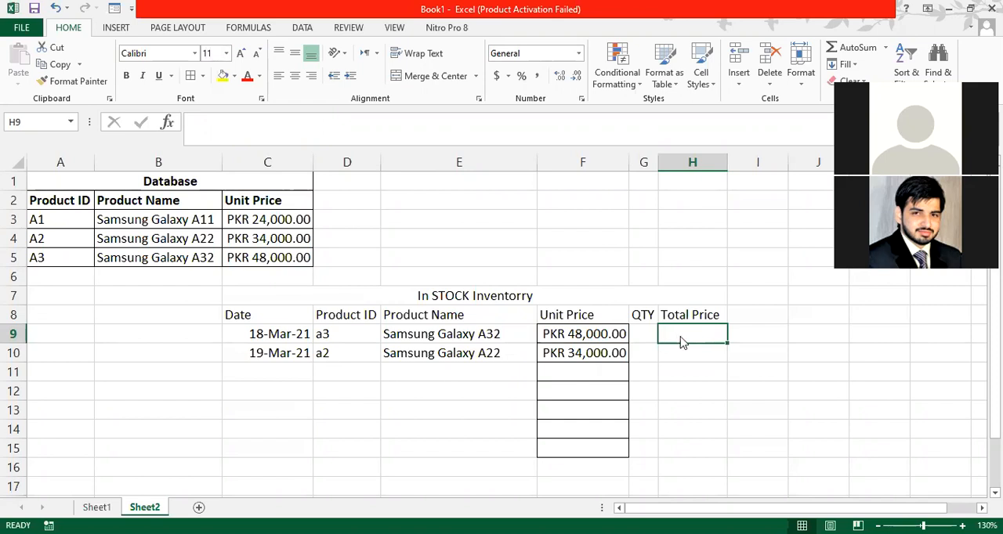
{"action": "right_click", "coordinate": [682, 342]}
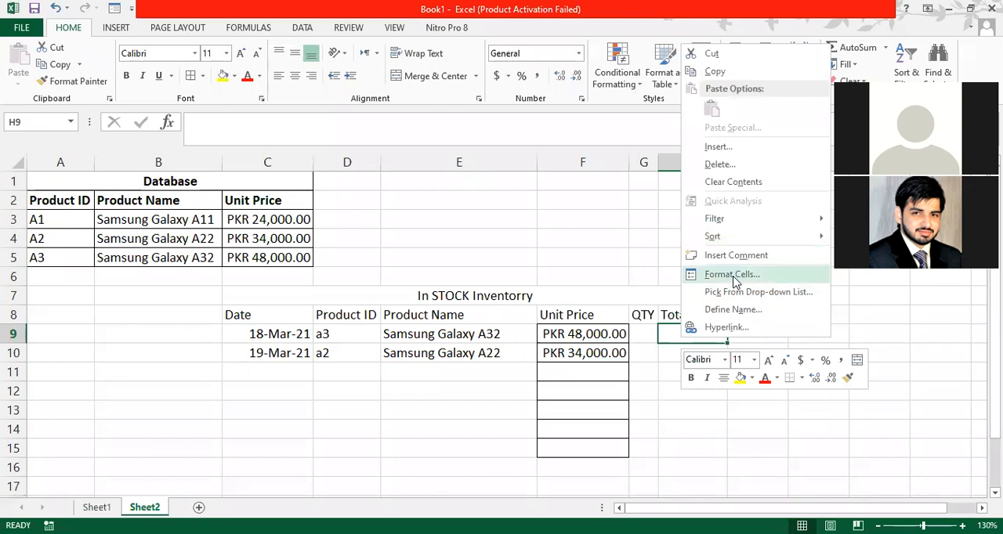
{"action": "left_click", "coordinate": [734, 278]}
{"action": "left_click", "coordinate": [589, 184]}
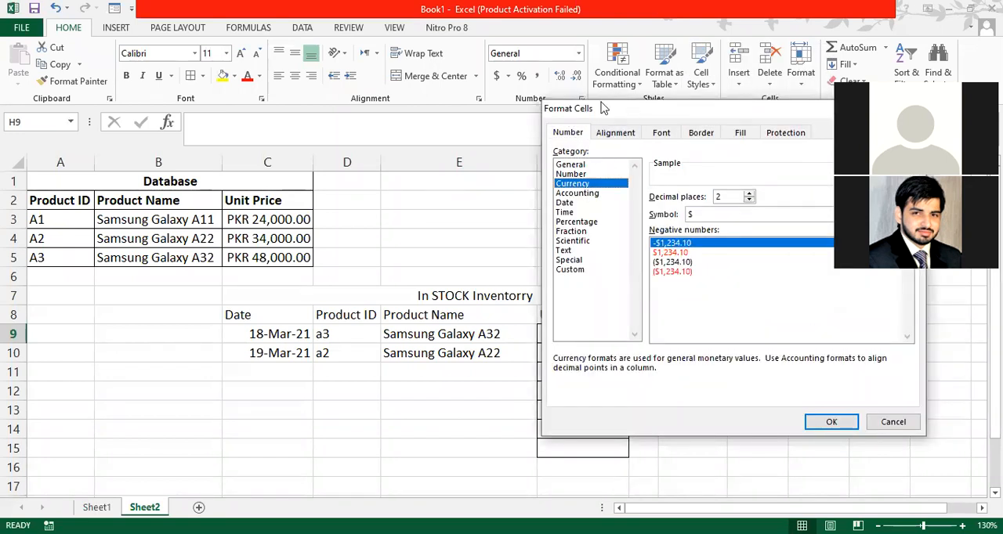
{"action": "left_click_drag", "start_coordinate": [603, 109], "coordinate": [369, 79]}
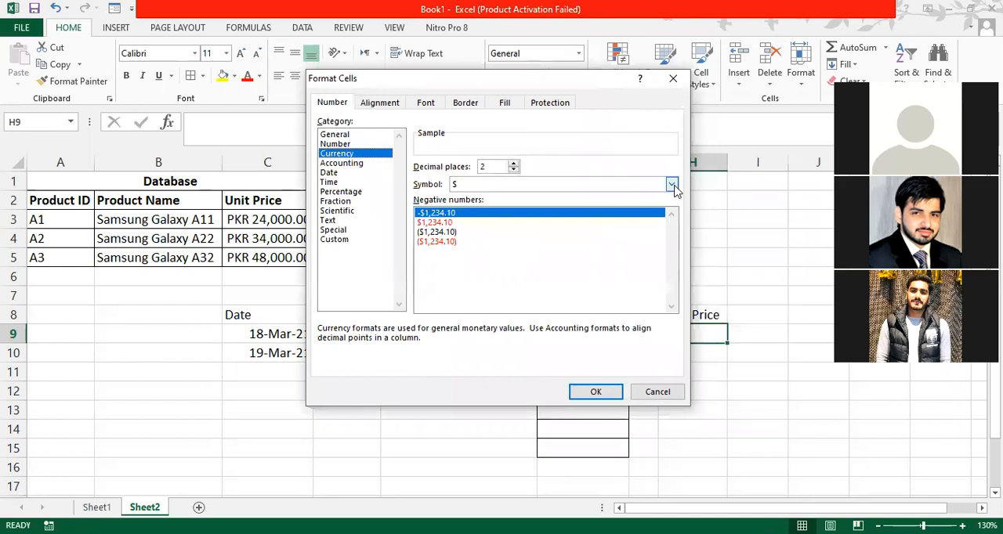
{"action": "left_click", "coordinate": [672, 186]}
{"action": "key", "text": "p"}
{"action": "key", "text": "p"}
{"action": "key", "text": "p"}
{"action": "key", "text": "p"}
{"action": "key", "text": "p"}
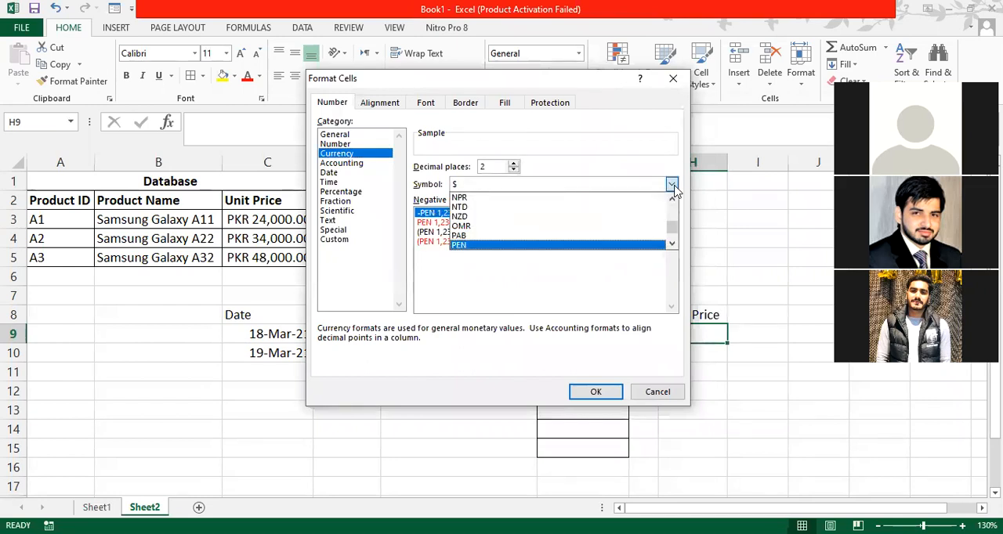
{"action": "key", "text": "Return"}
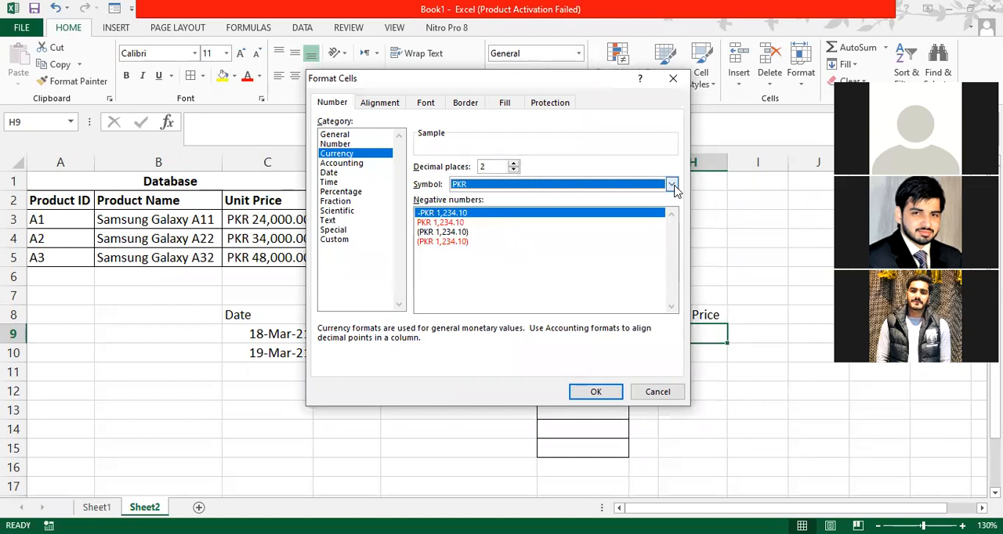
{"action": "left_click", "coordinate": [596, 392]}
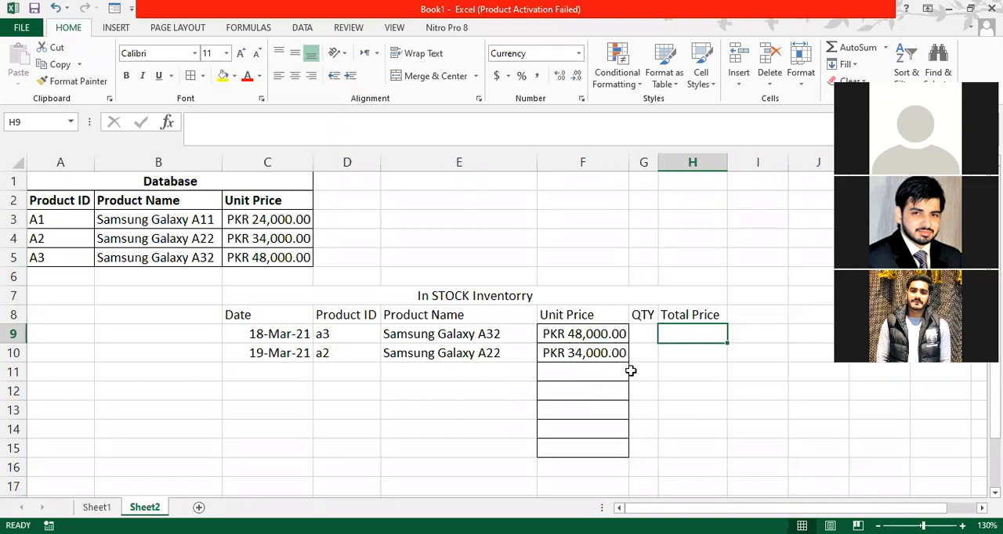
- Enter a quantity of 5 in QTY cell G9
{"action": "left_click", "coordinate": [639, 333]}
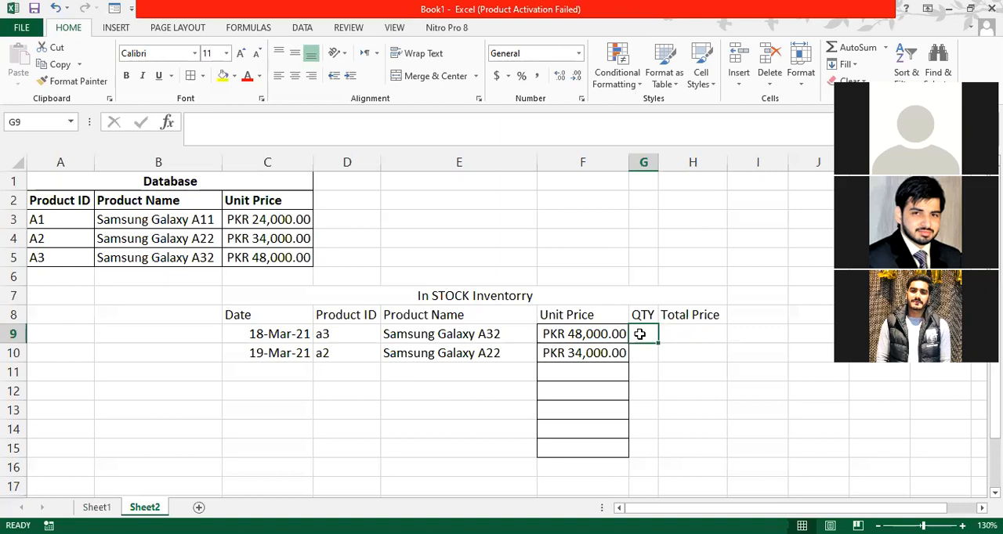
{"action": "type", "text": "5"}
{"action": "key", "text": "Tab"}
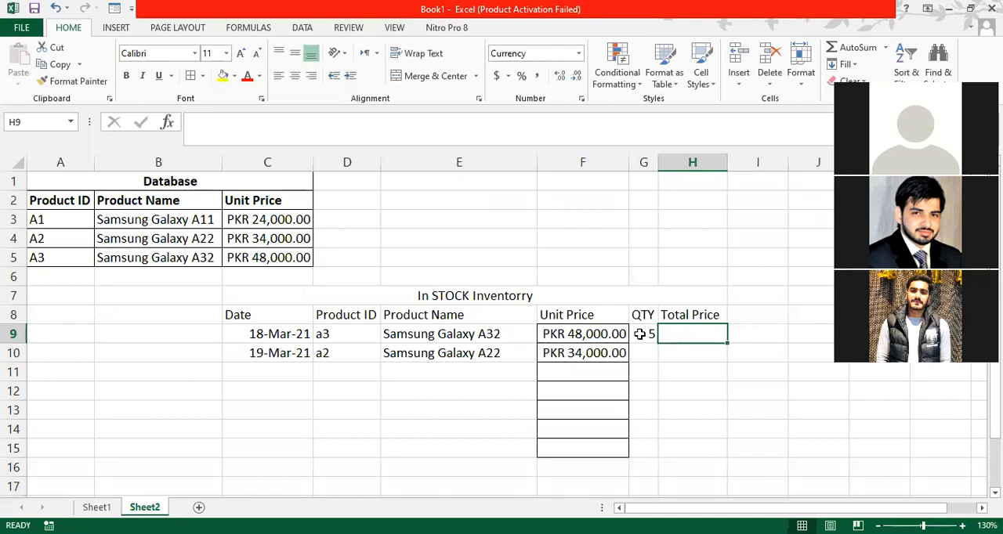
- Calculate the first row's total price in H9 with the formula =G9*F9
{"action": "type", "text": "="}
{"action": "left_click", "coordinate": [640, 334]}
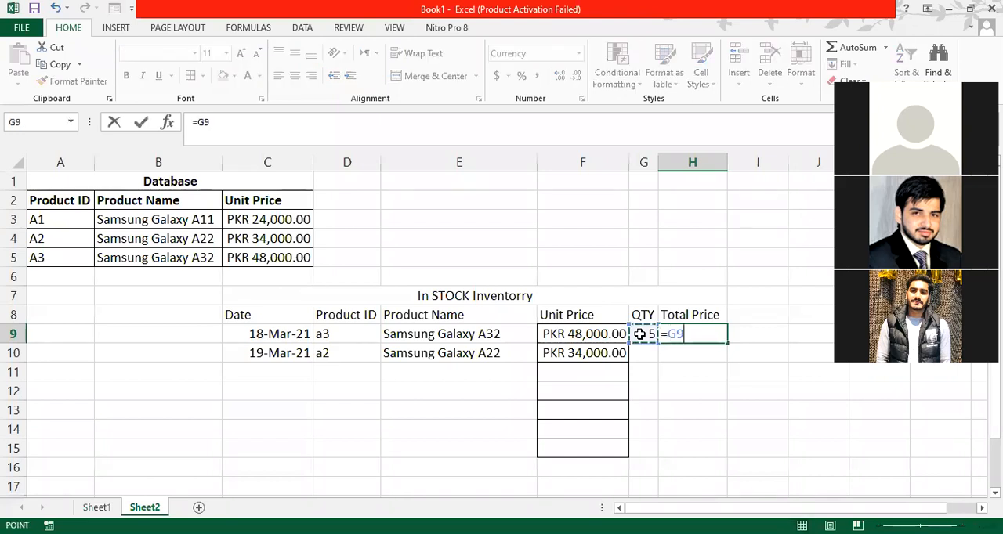
{"action": "type", "text": "*"}
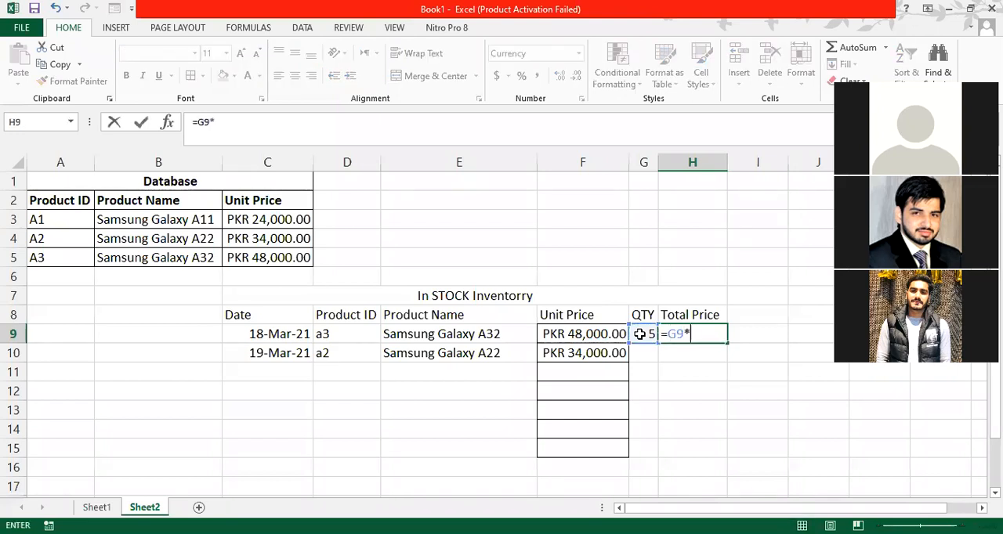
{"action": "left_click", "coordinate": [584, 335]}
{"action": "key", "text": "Return"}
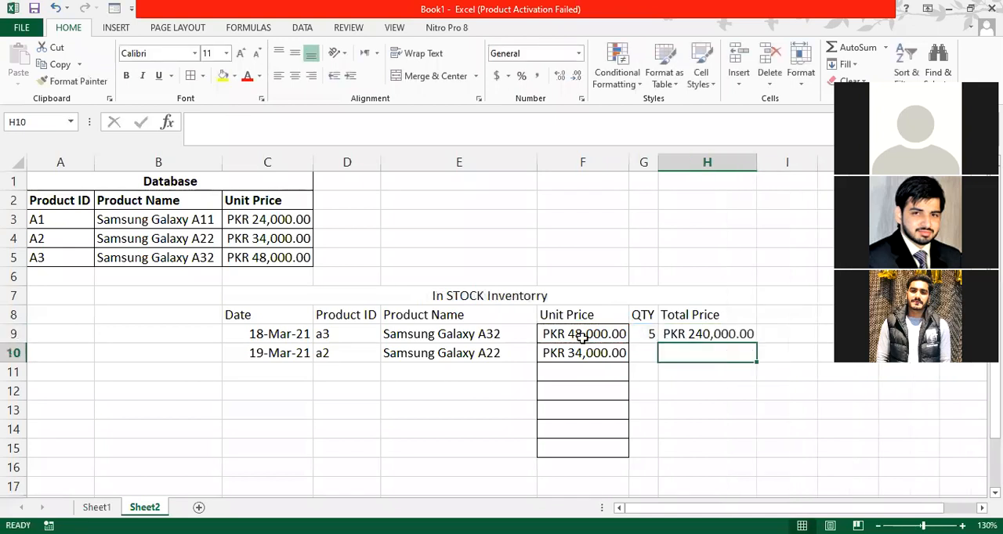
- Fill the Total Price formula from H9 down into H10
{"action": "left_click", "coordinate": [685, 335]}
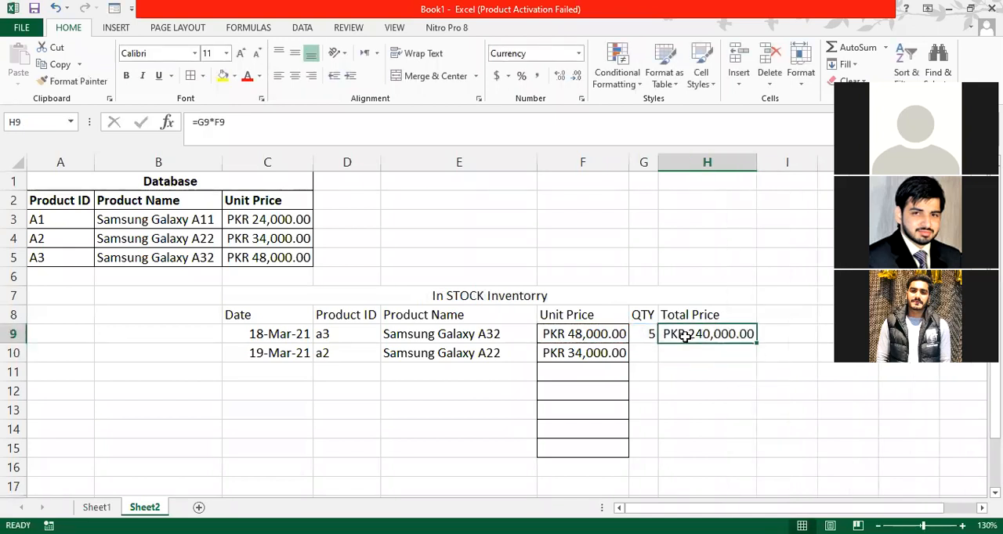
{"action": "left_click", "coordinate": [678, 351]}
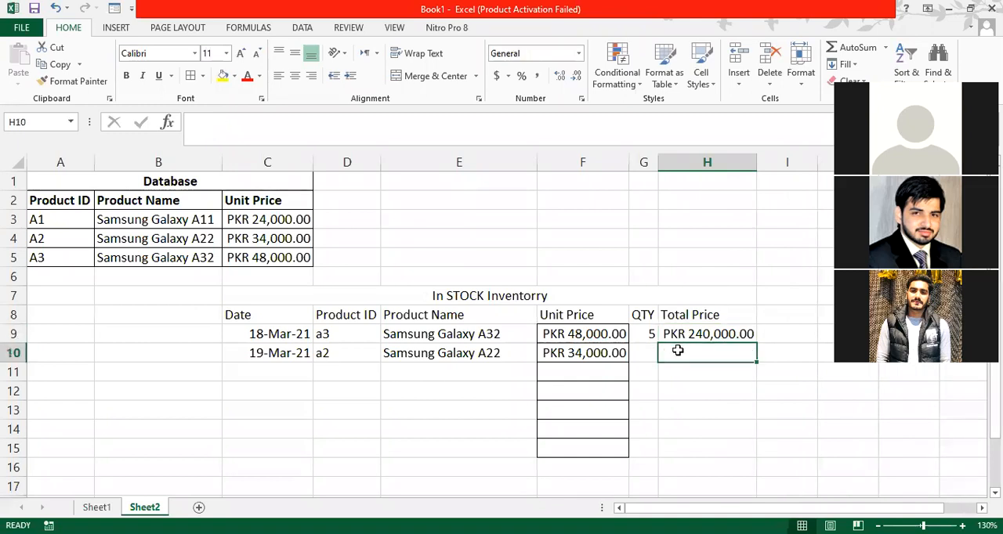
{"action": "key", "text": "ctrl+d"}
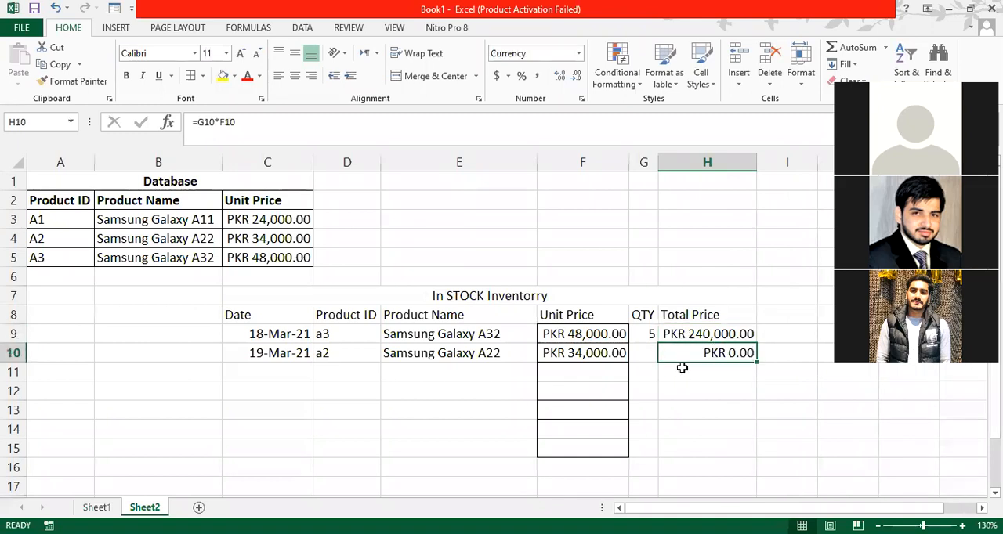
- Copy the plain formatting of empty cell F3 onto Total Price cell H10 with Format Painter
{"action": "left_click", "coordinate": [587, 227]}
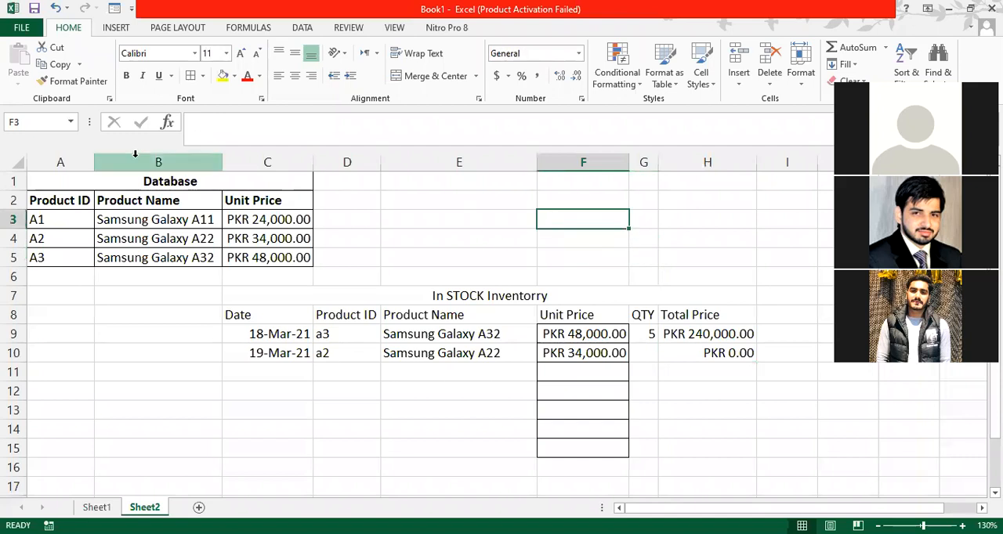
{"action": "left_click", "coordinate": [72, 81]}
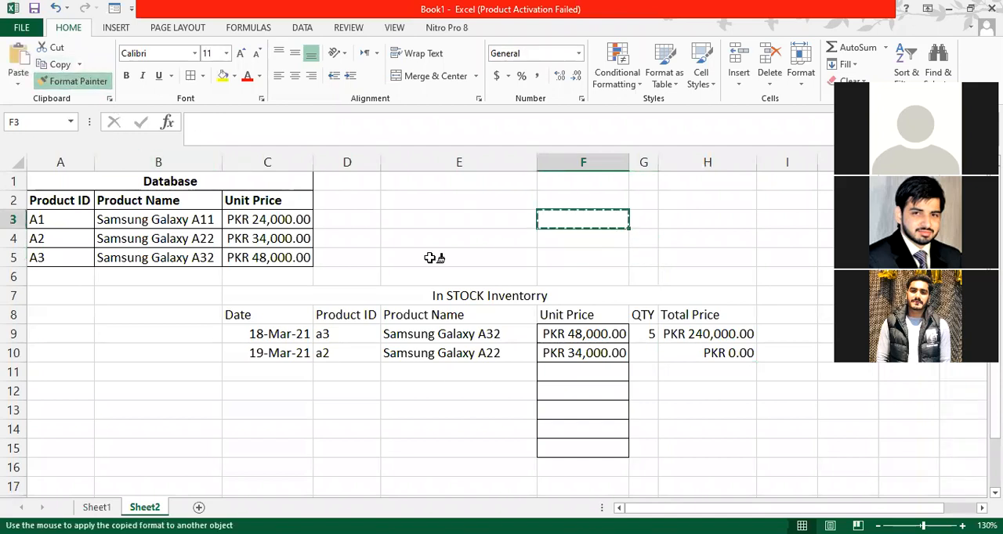
{"action": "left_click", "coordinate": [693, 353]}
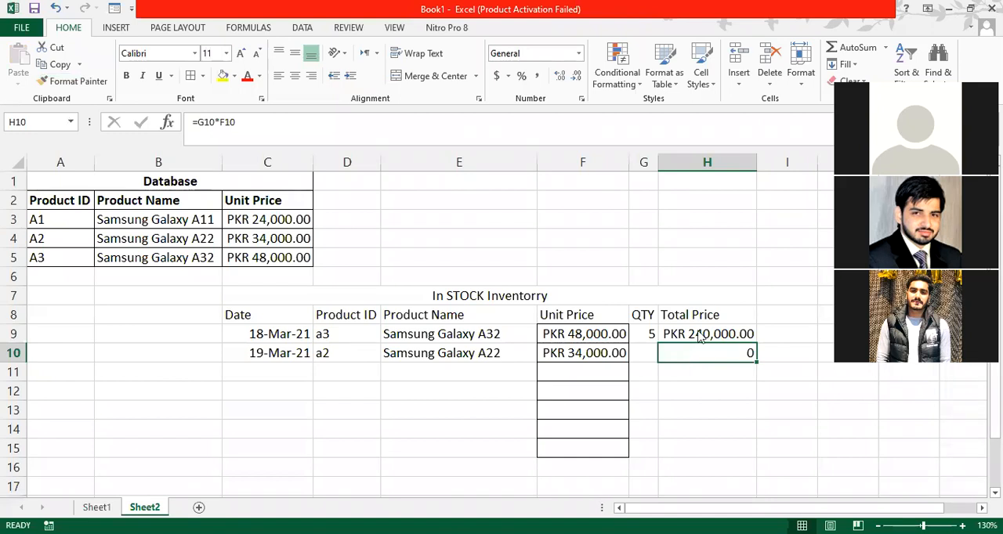
- Format Total Price cell H10 as Currency with the PKR symbol and 2 decimal places
{"action": "right_click", "coordinate": [681, 357]}
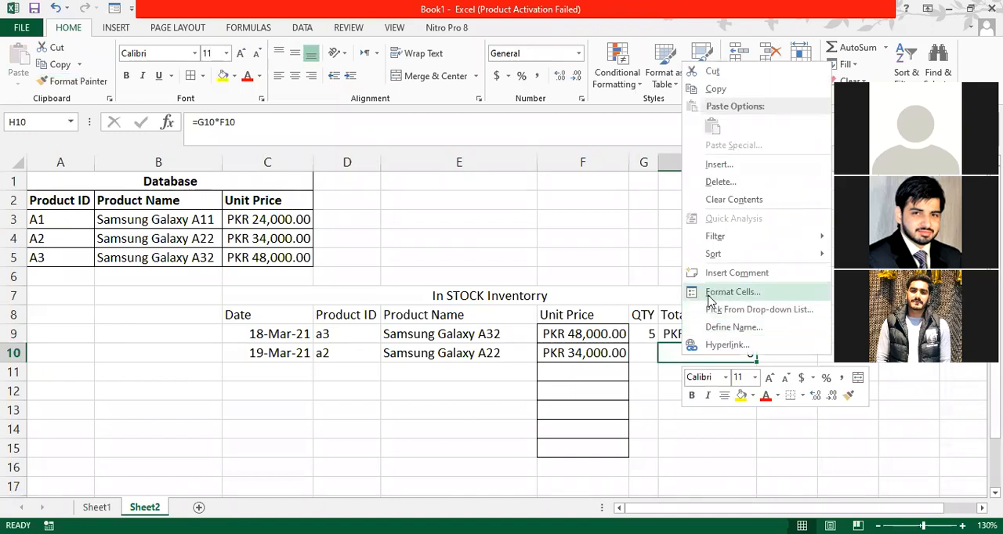
{"action": "left_click", "coordinate": [711, 294]}
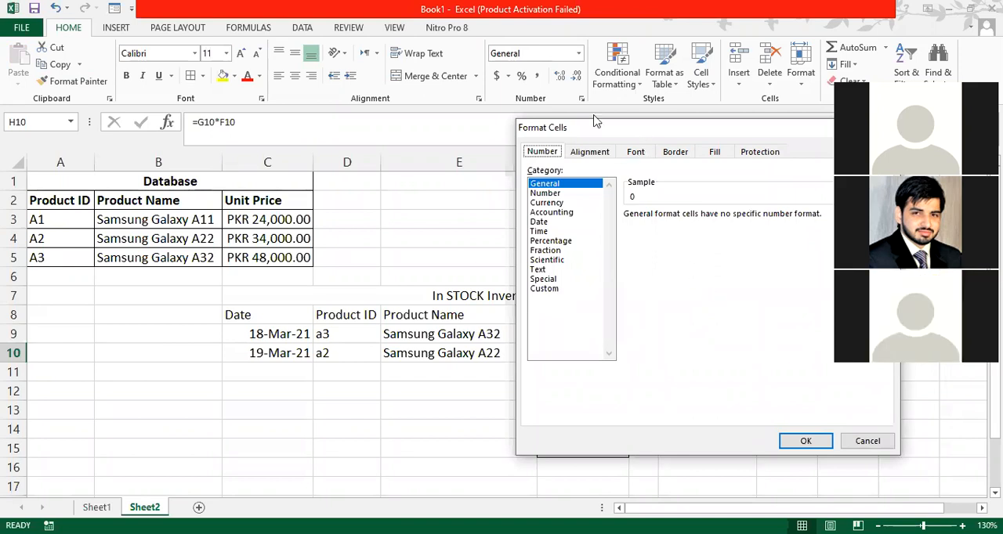
{"action": "left_click_drag", "start_coordinate": [594, 120], "coordinate": [174, 54]}
{"action": "left_click", "coordinate": [126, 136]}
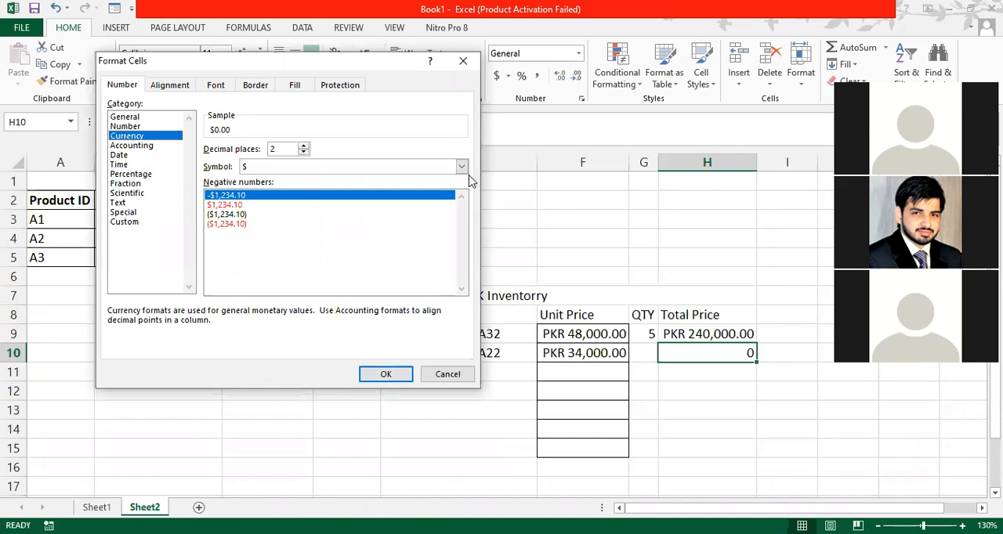
{"action": "left_click", "coordinate": [461, 167]}
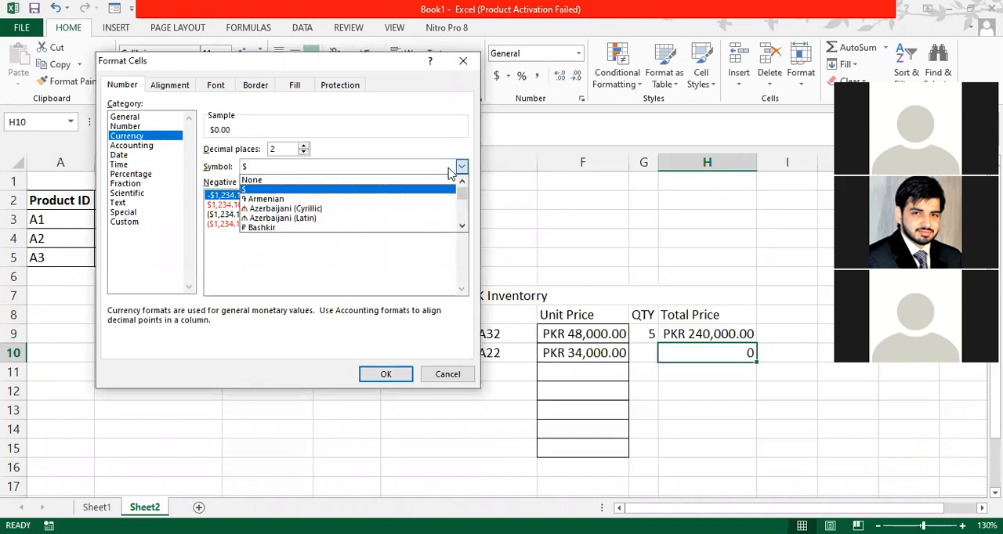
{"action": "key", "text": "p"}
{"action": "key", "text": "p"}
{"action": "key", "text": "p"}
{"action": "key", "text": "p"}
{"action": "key", "text": "p"}
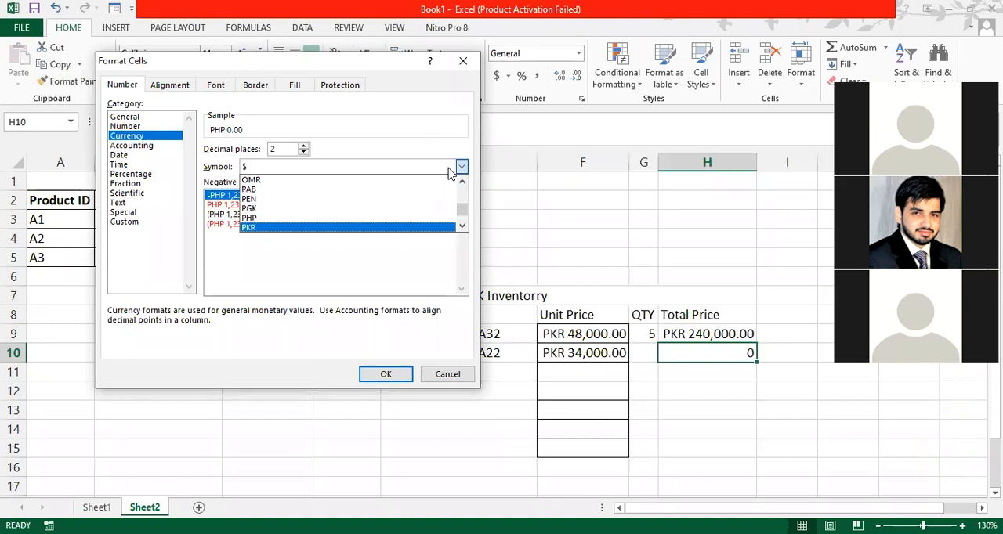
{"action": "key", "text": "Return"}
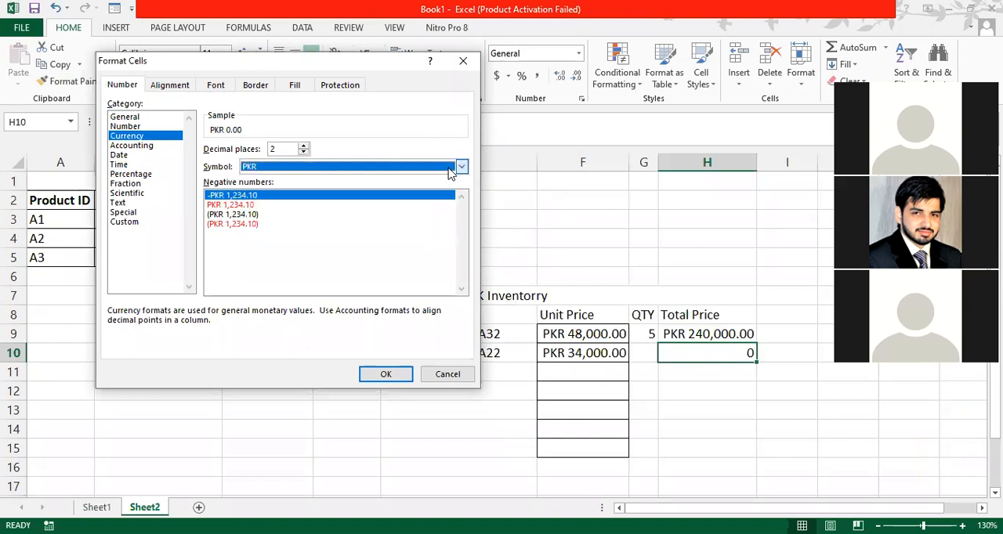
{"action": "left_click", "coordinate": [391, 376]}
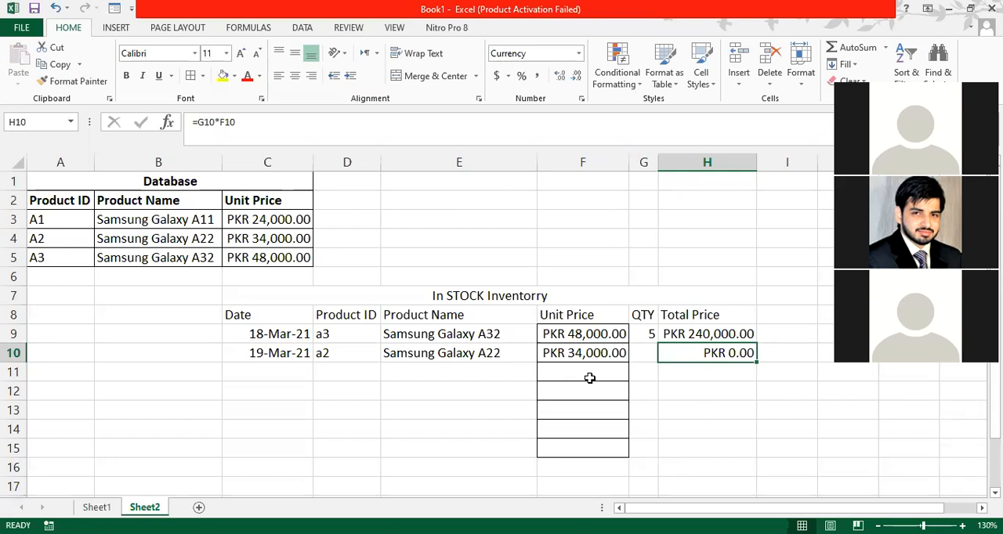
- Enter a quantity of 5 for the second inventory row in G10 and check its total price formula in H10
{"action": "left_click", "coordinate": [639, 351]}
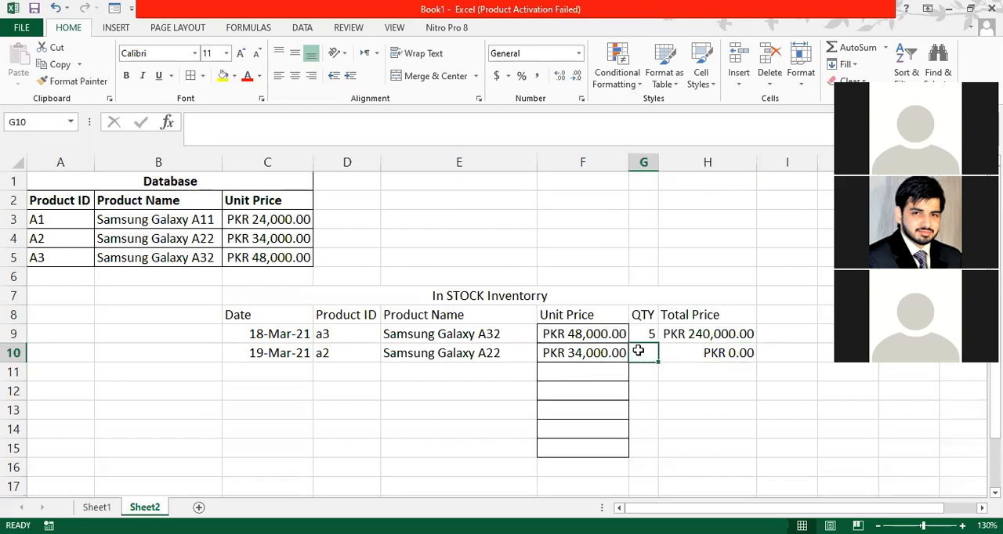
{"action": "type", "text": "5"}
{"action": "key", "text": "Return"}
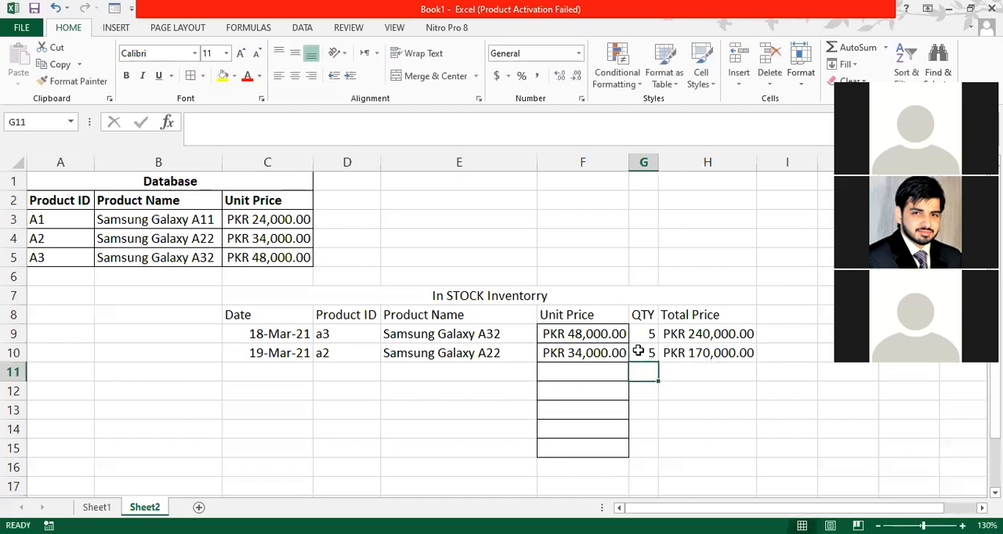
{"action": "left_click", "coordinate": [639, 352]}
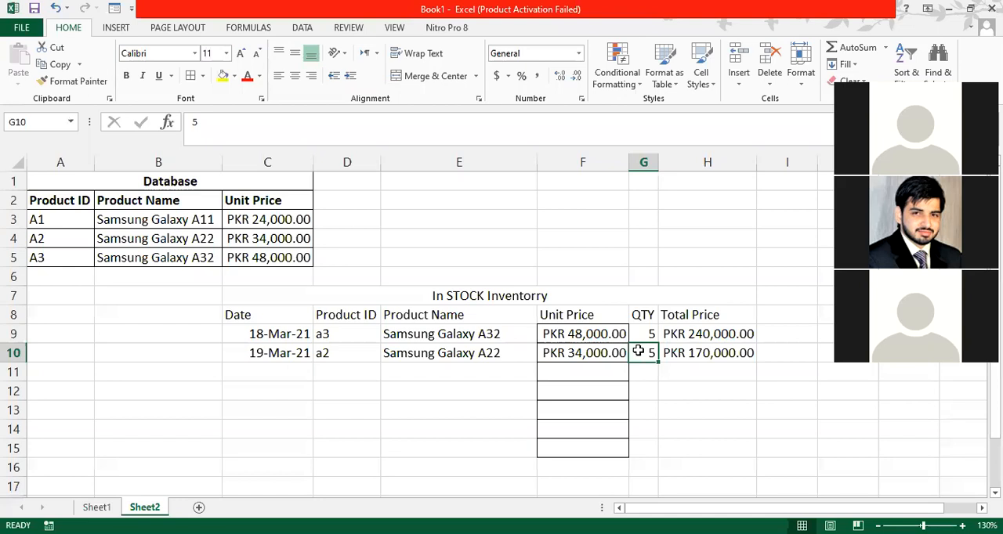
{"action": "key", "text": "Right"}
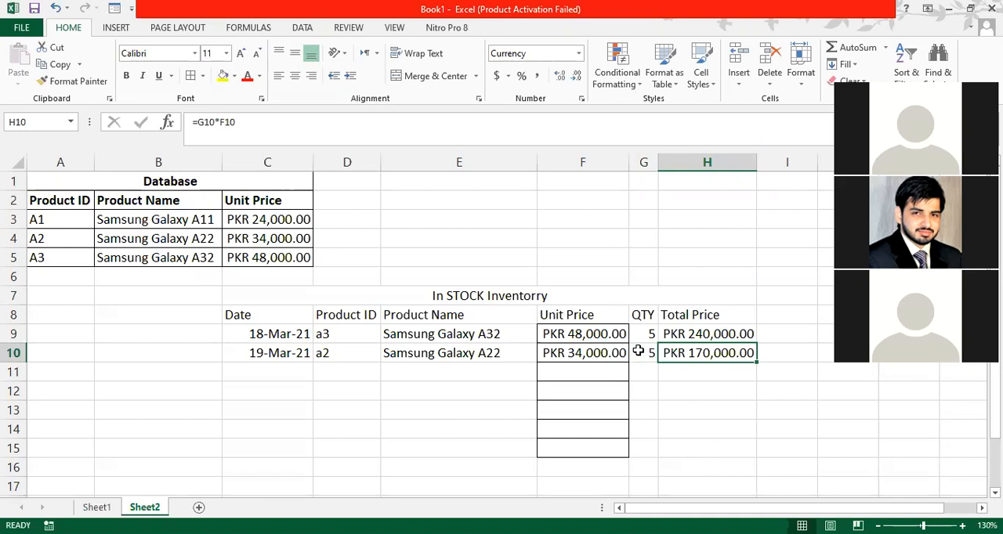
- Set the second inventory row's quantity in G10 to 6 and check its total price in H10
{"action": "left_click", "coordinate": [637, 351]}
{"action": "type", "text": "6"}
{"action": "key", "text": "Return"}
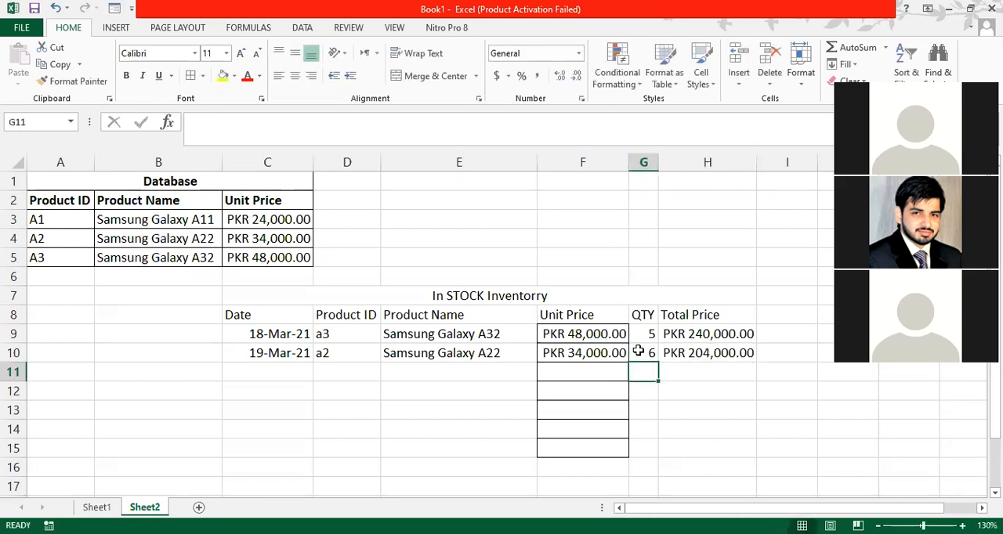
{"action": "key", "text": "Up"}
{"action": "key", "text": "Right"}
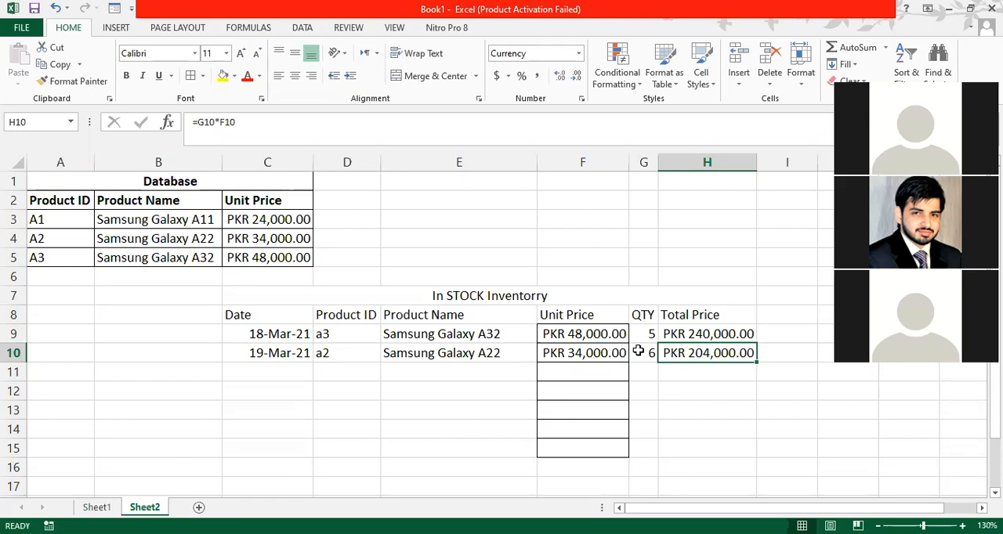
{"action": "left_click", "coordinate": [639, 352]}
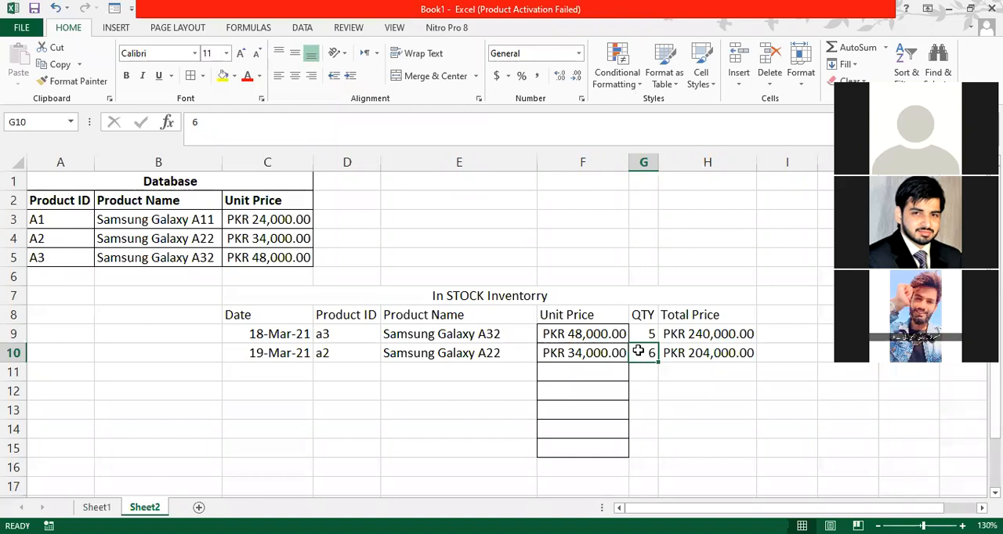
{"action": "key", "text": "Right"}
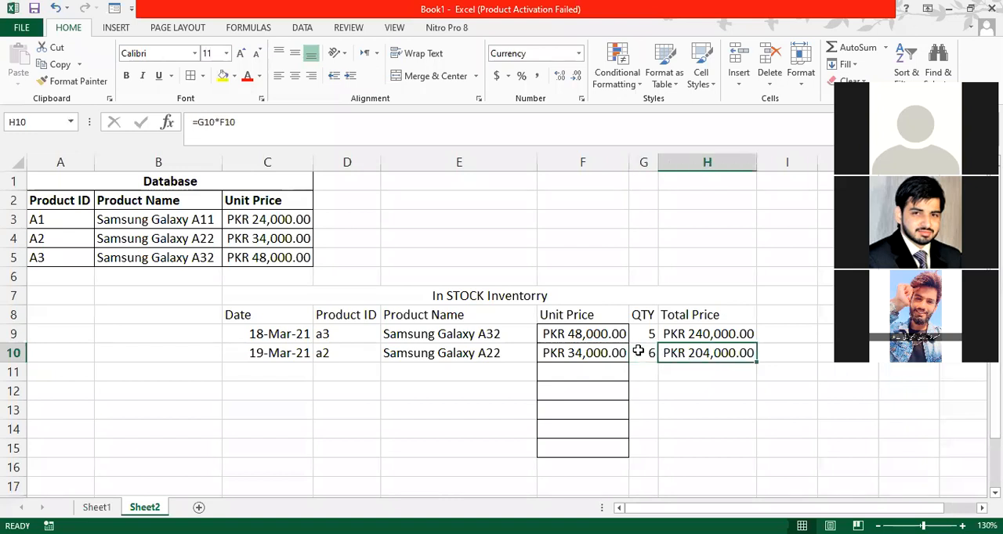
- Fill the date from C10 down into C11 to start the third inventory row with 20-Mar-21
{"action": "key", "text": "Left"}
{"action": "key", "text": "Left"}
{"action": "key", "text": "Left"}
{"action": "key", "text": "Left"}
{"action": "key", "text": "Left"}
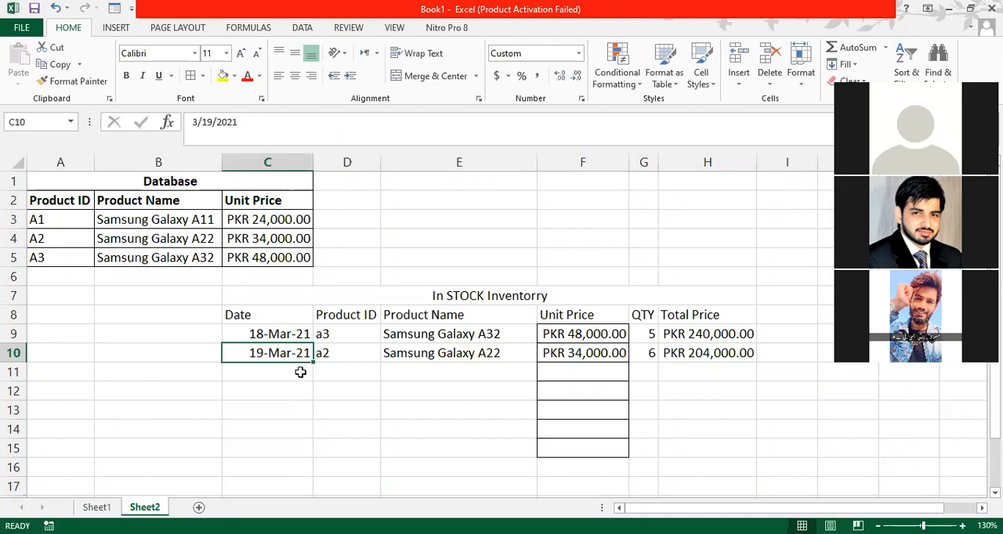
{"action": "left_click_drag", "start_coordinate": [311, 364], "coordinate": [314, 380]}
{"action": "left_click", "coordinate": [340, 373]}
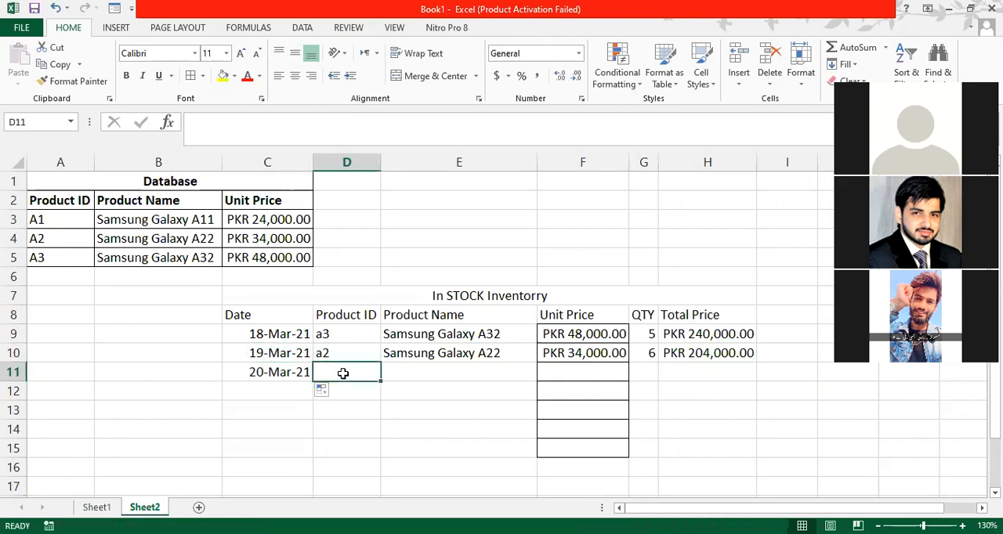